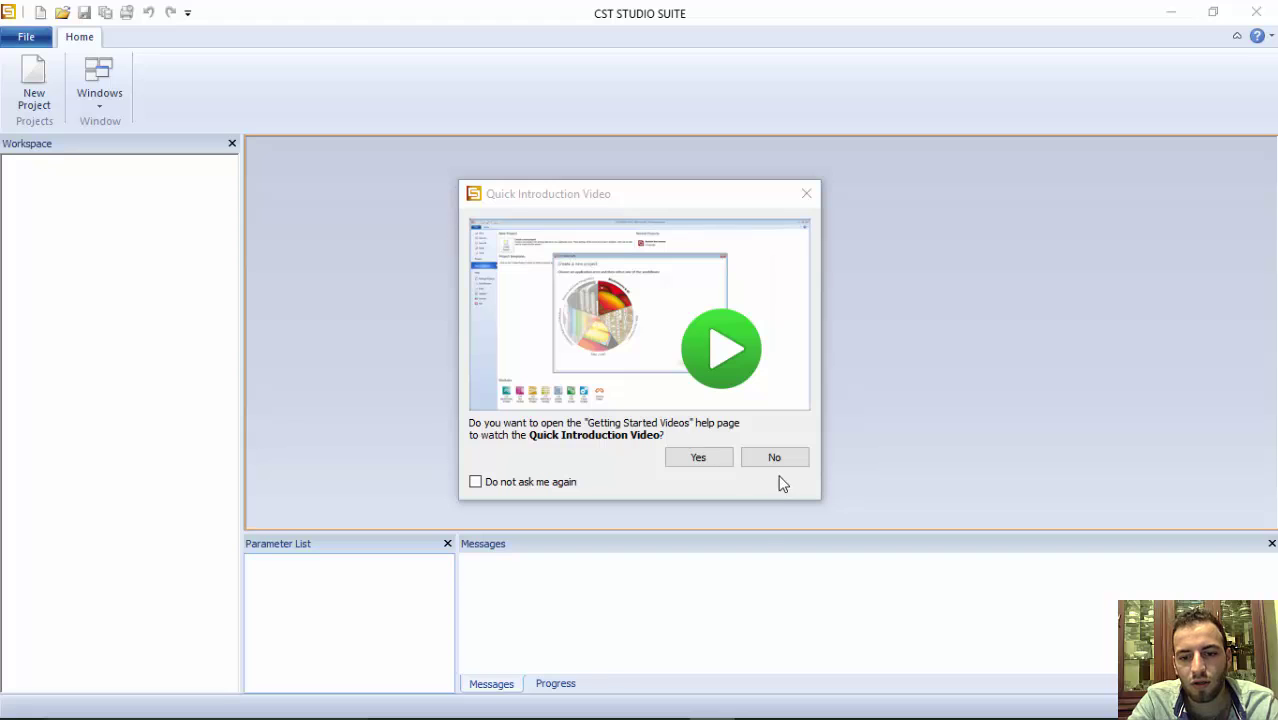
Decline the introduction video and start a new project template for MW & RF & Optical antennas.
left_click(780, 462)
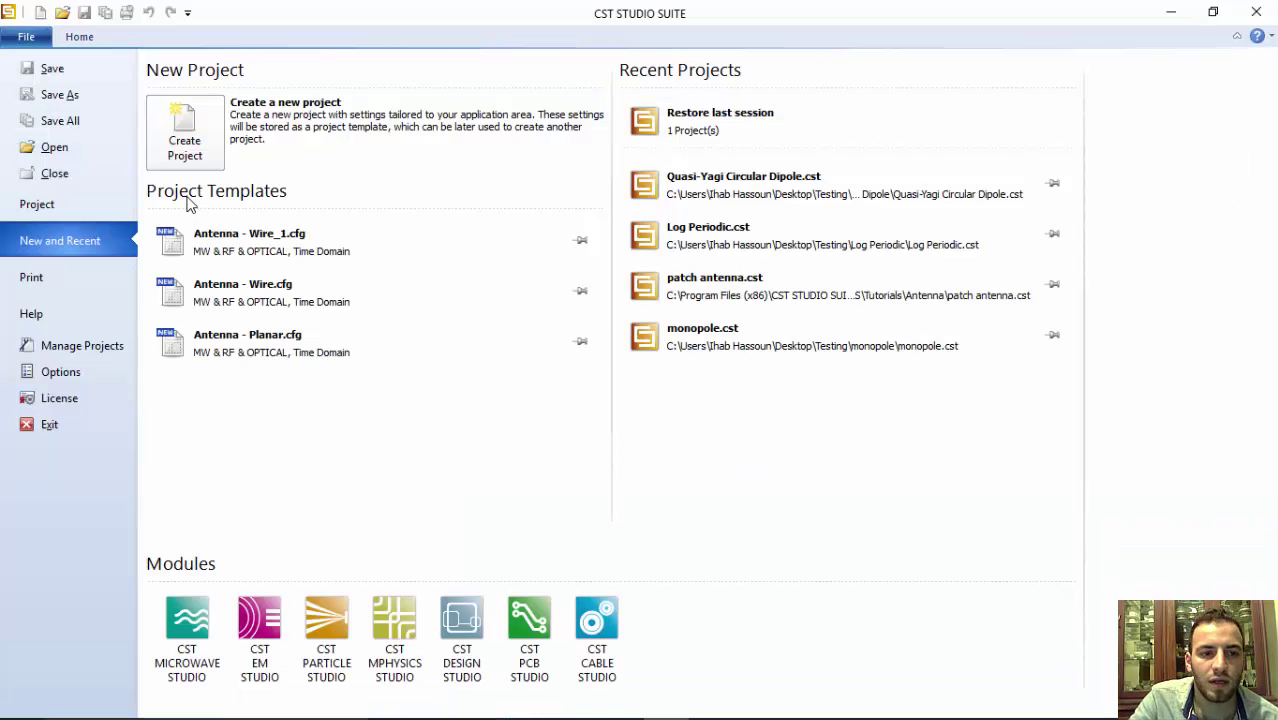
left_click(185, 158)
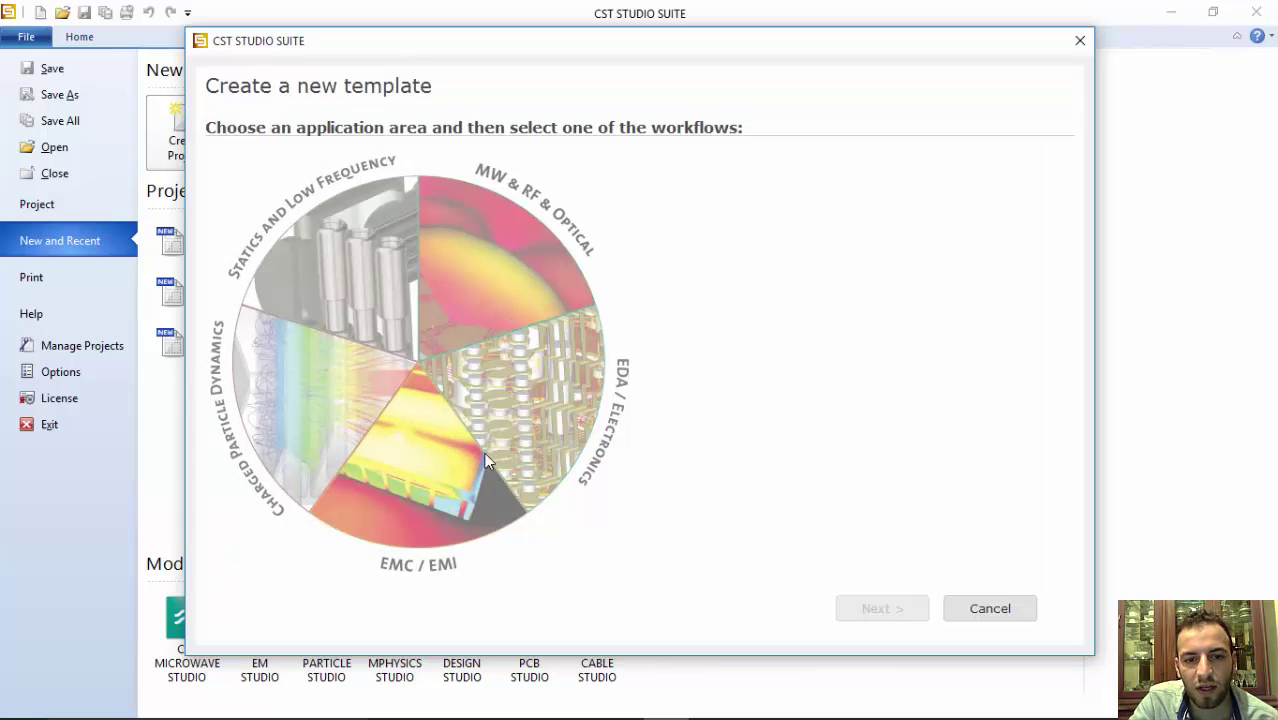
left_click(487, 264)
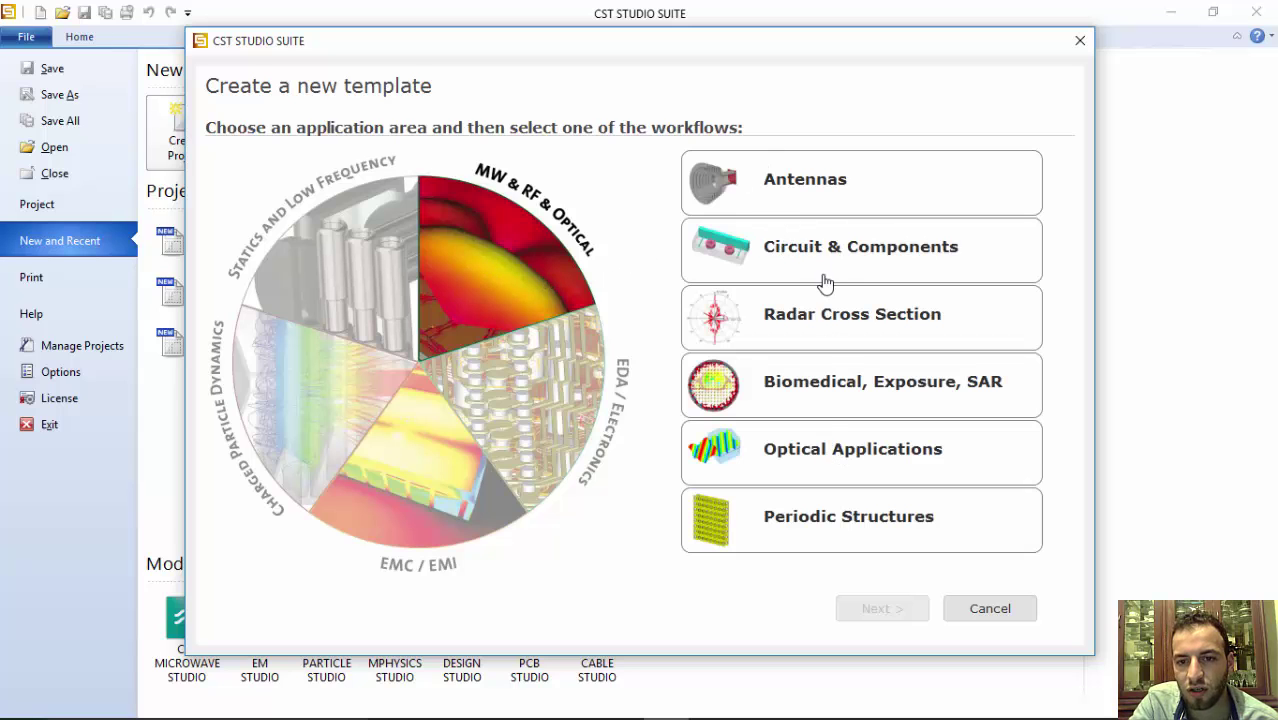
left_click(827, 188)
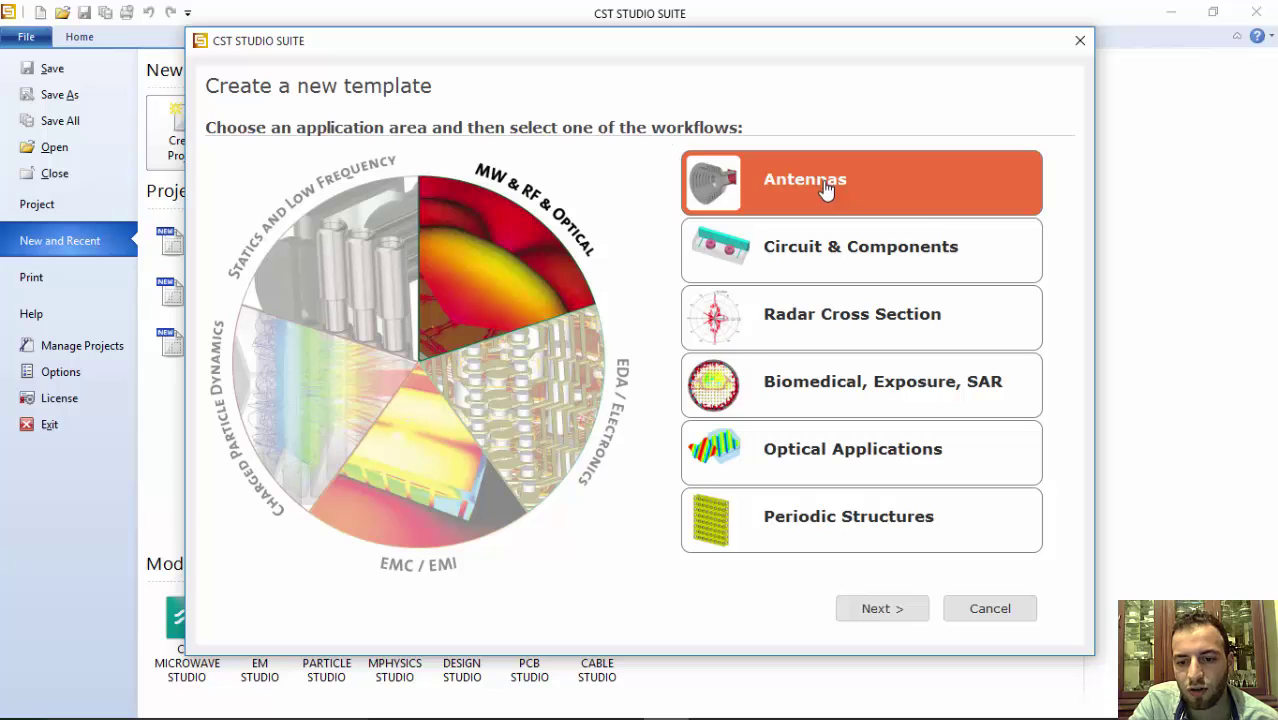
left_click(904, 612)
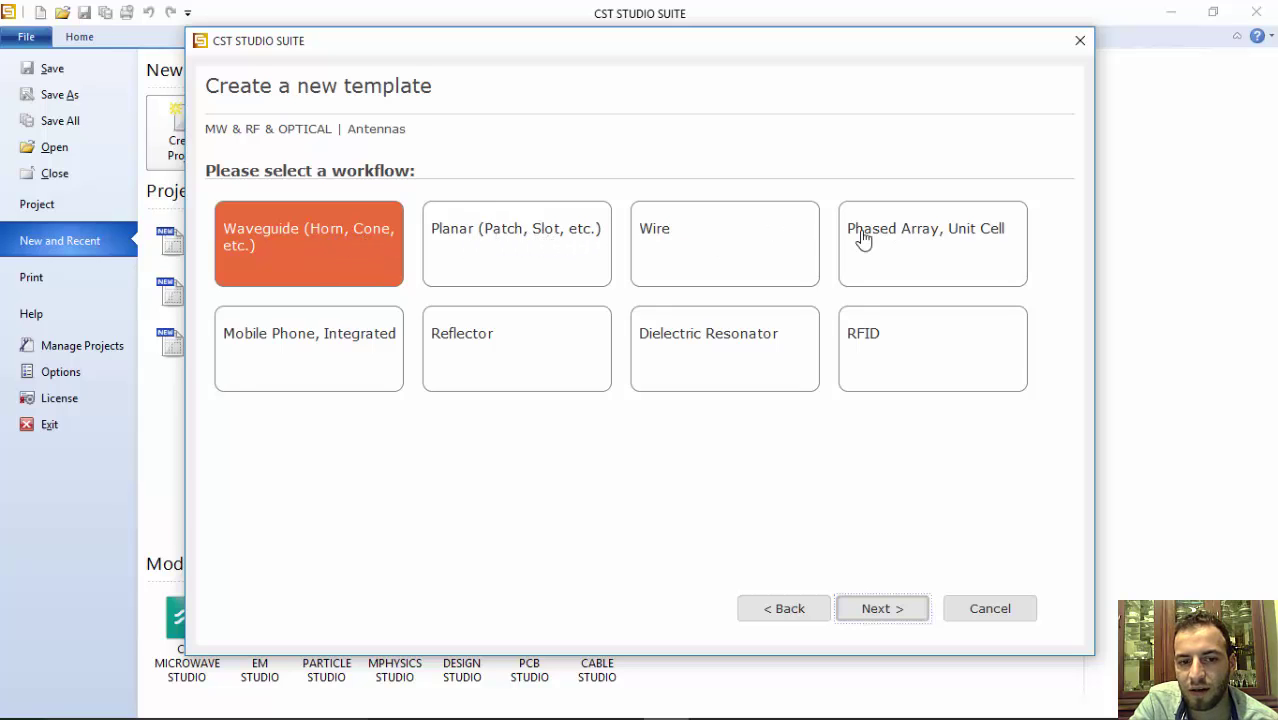
Choose the Wire workflow with the Time Domain solver and accept mm, GHz, ns and Kelvin as units.
left_click(695, 273)
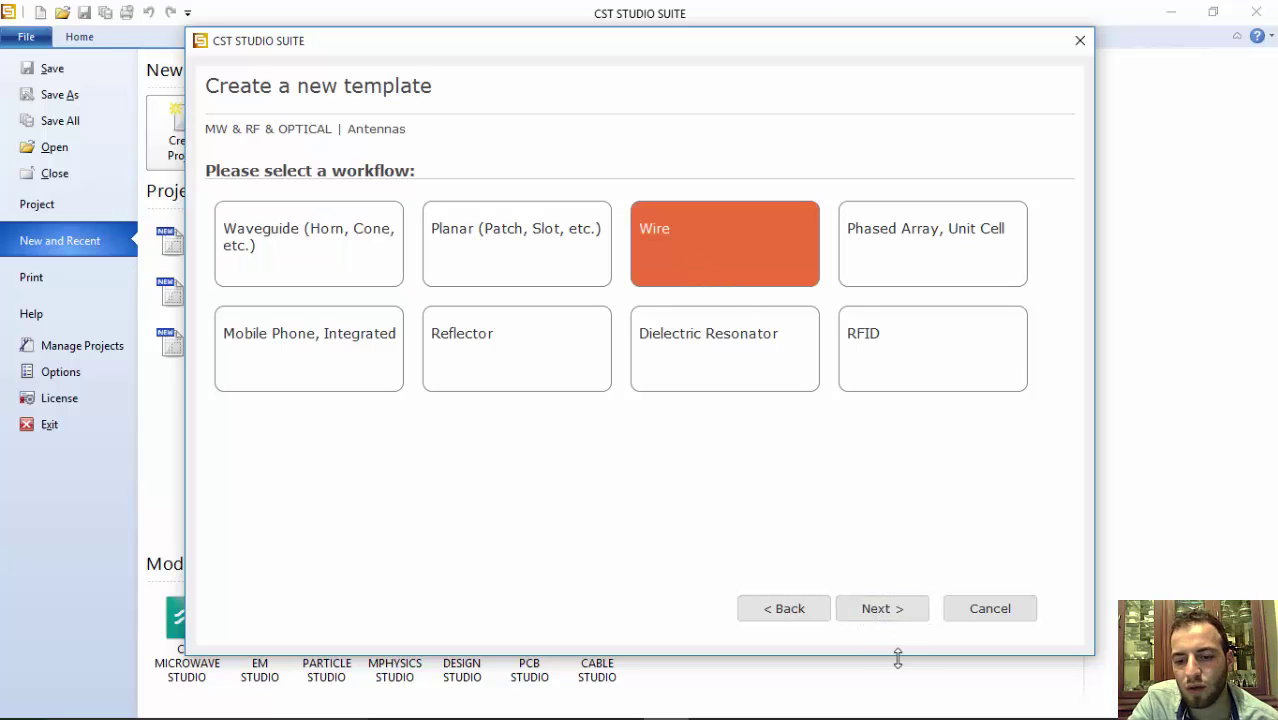
left_click(893, 615)
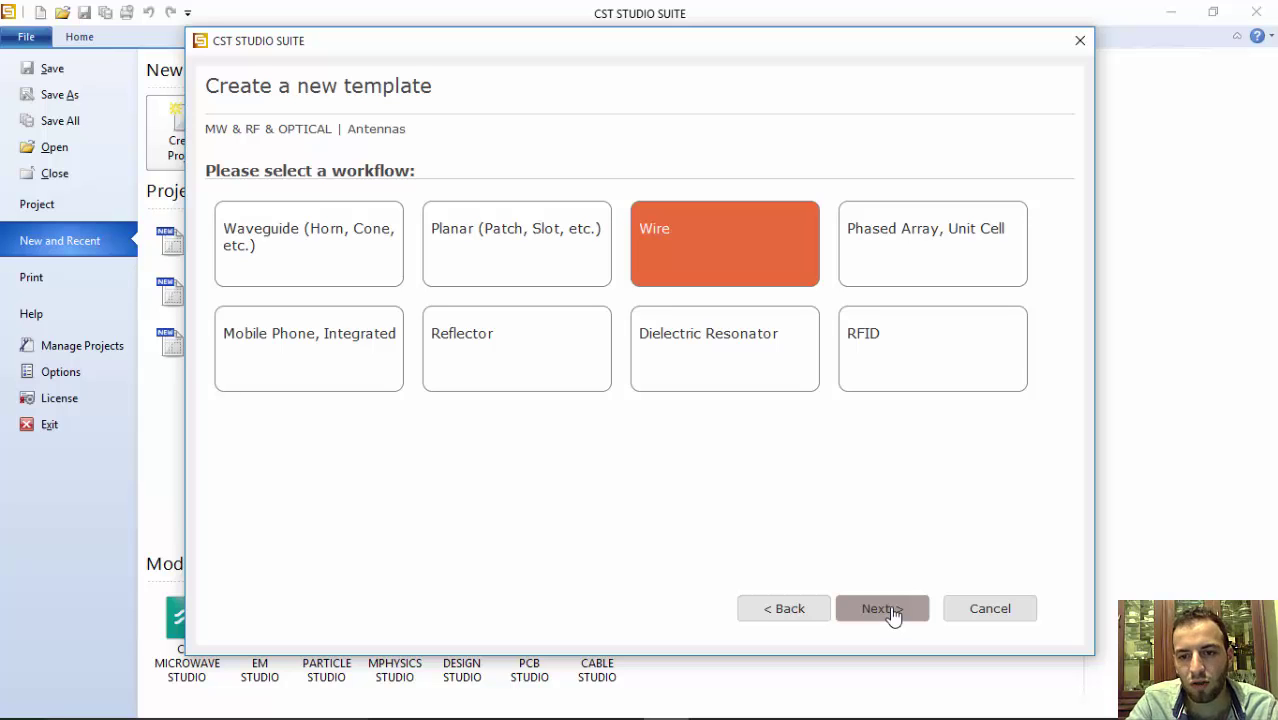
left_click(893, 611)
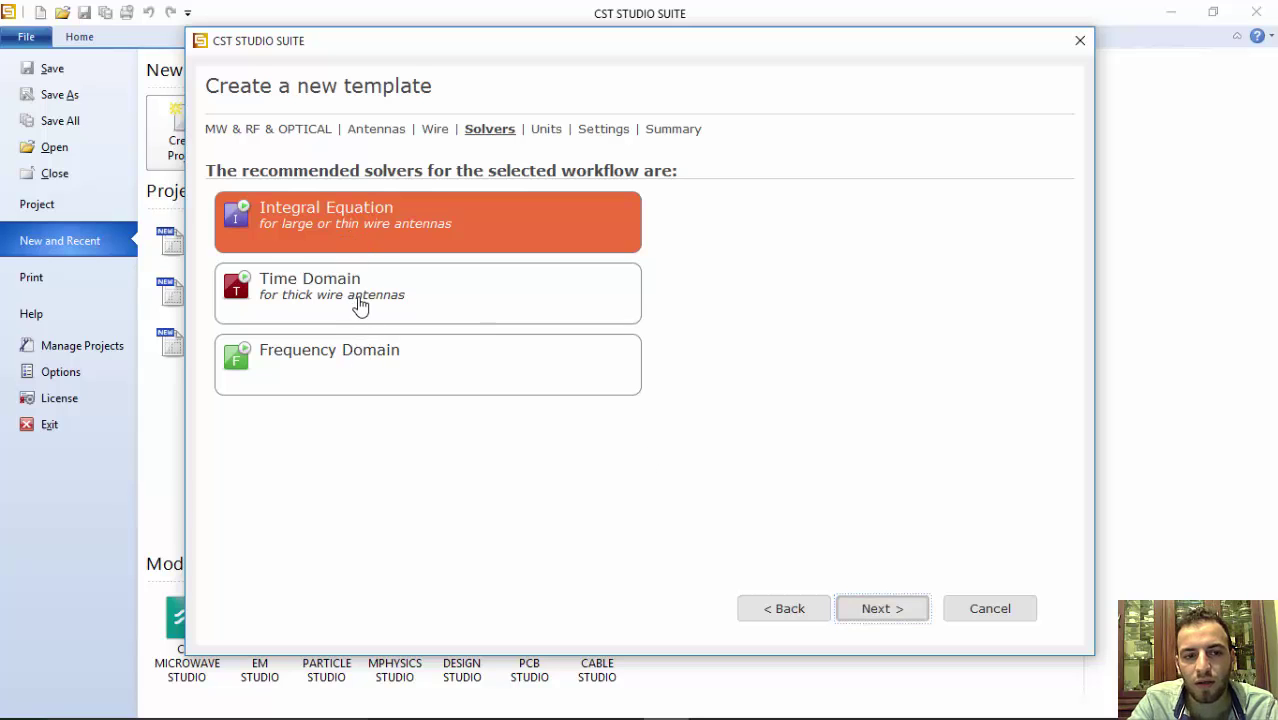
left_click(356, 298)
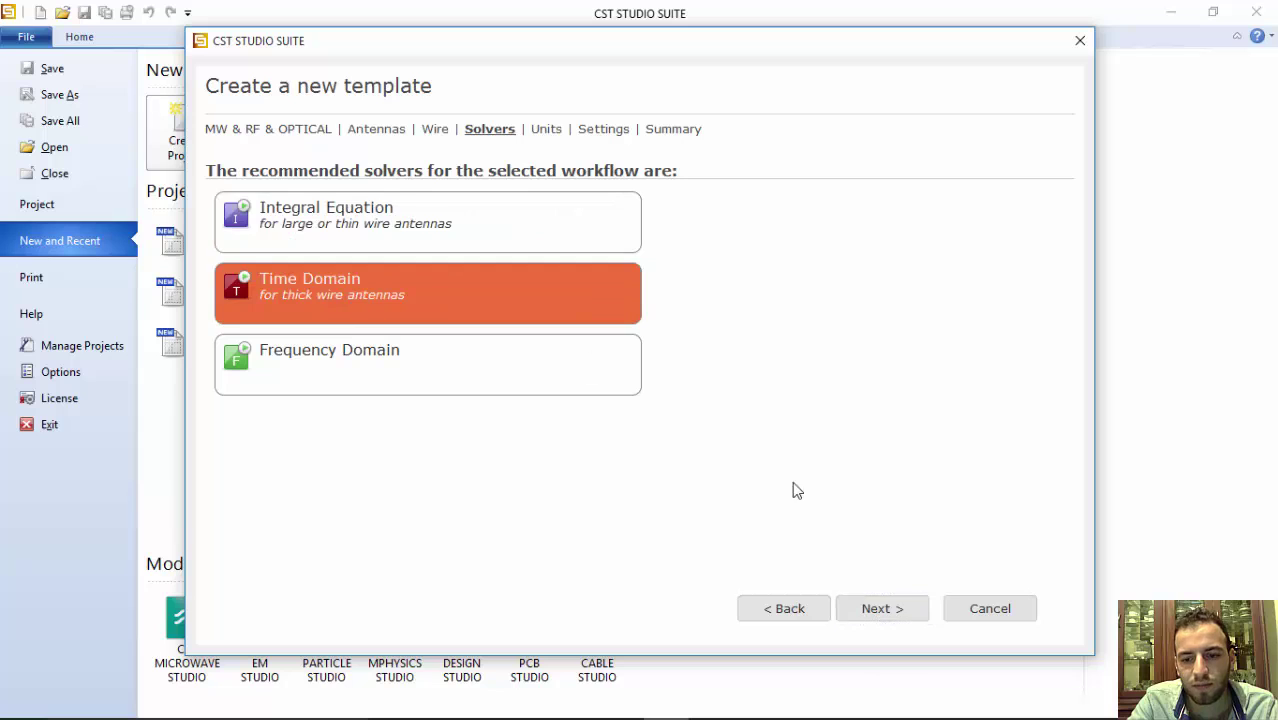
left_click(895, 617)
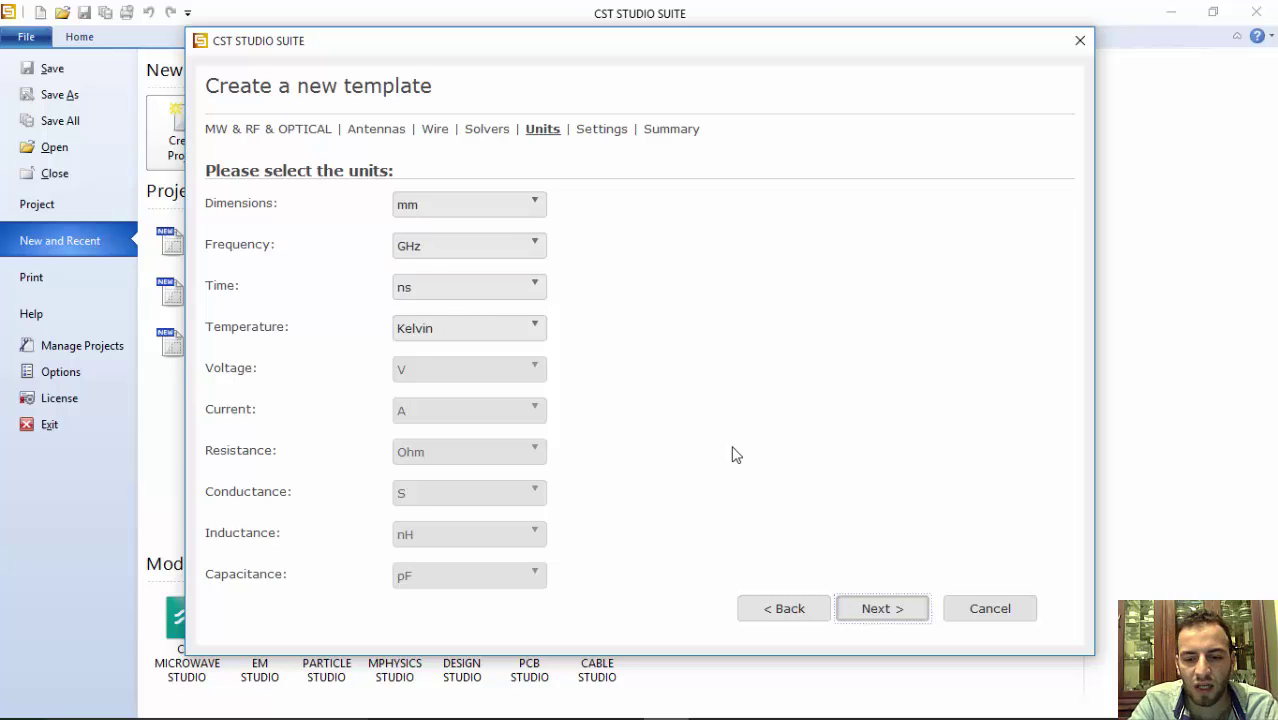
left_click(879, 610)
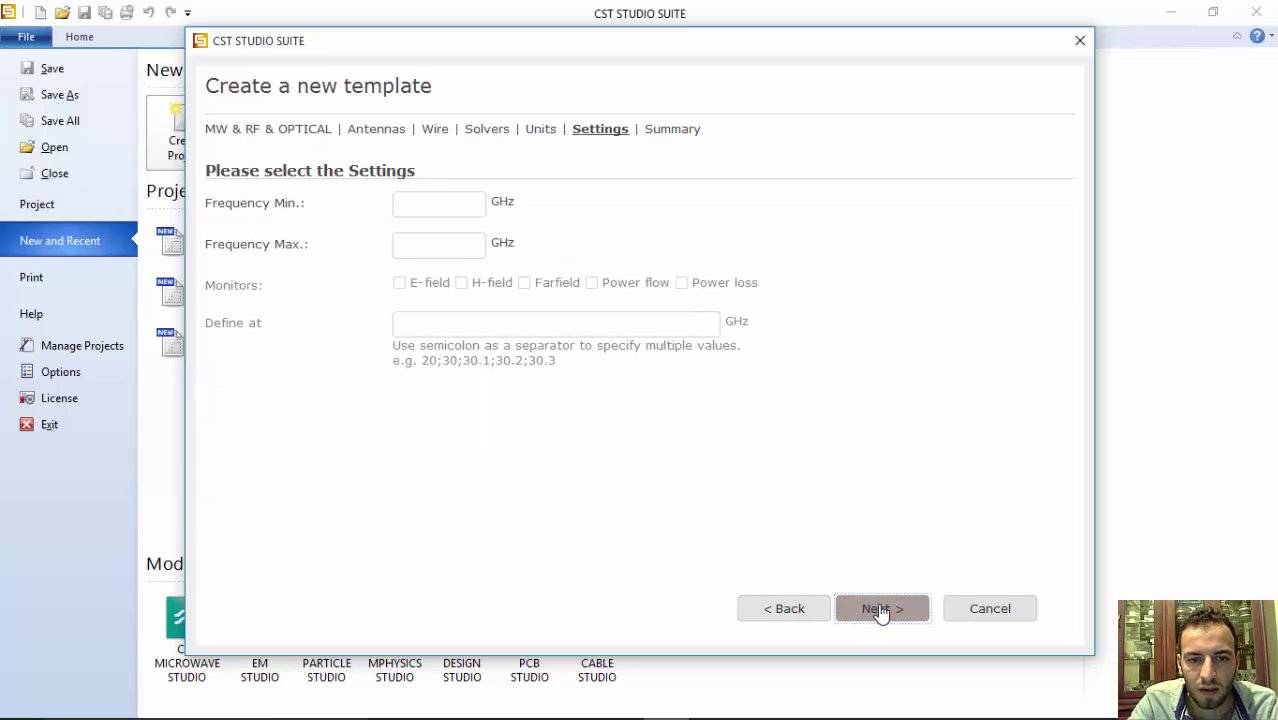
Set the frequency range to 1–5 GHz, enable E-field, H-field and Farfield monitors, and finish the template.
left_click(410, 206)
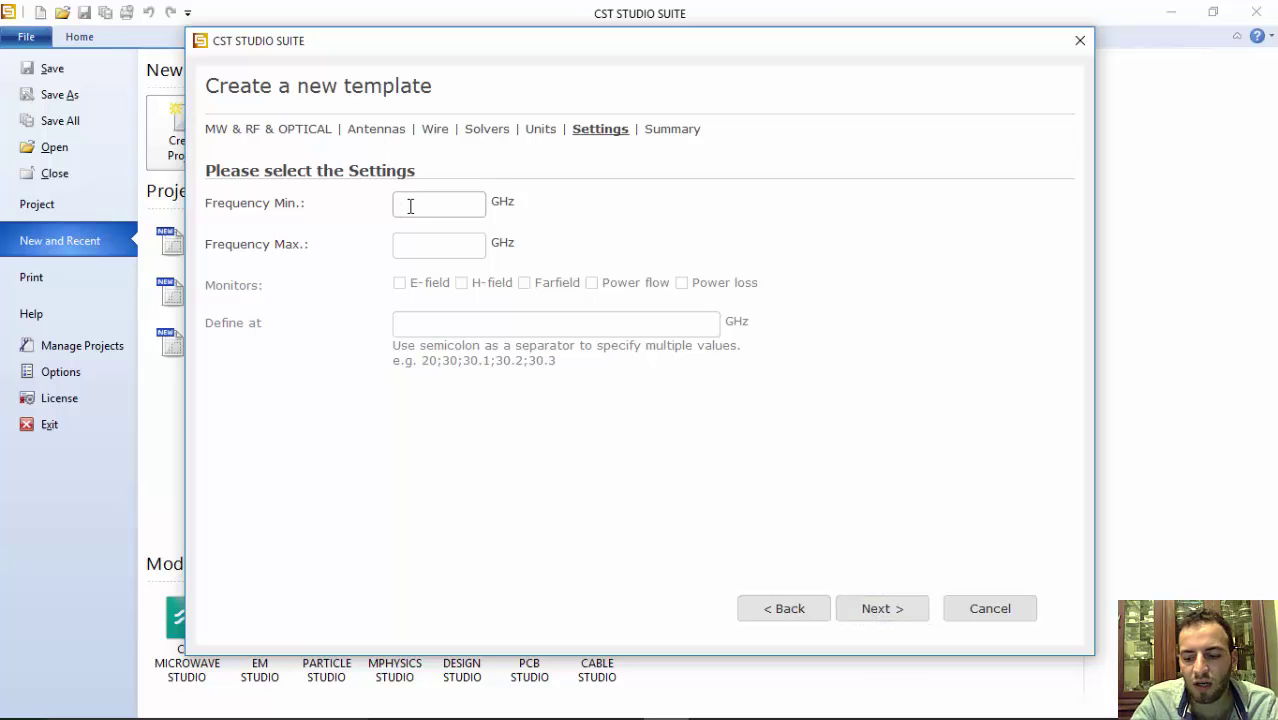
left_click(410, 240)
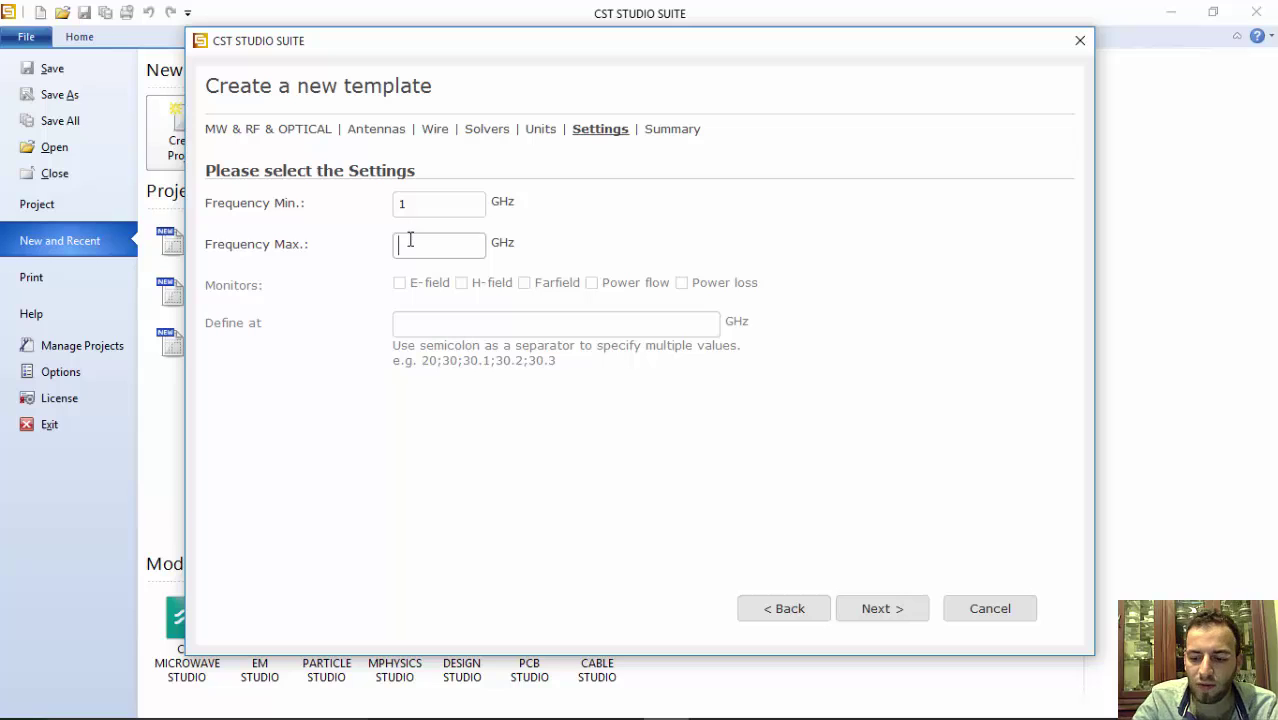
type("5")
left_click(399, 283)
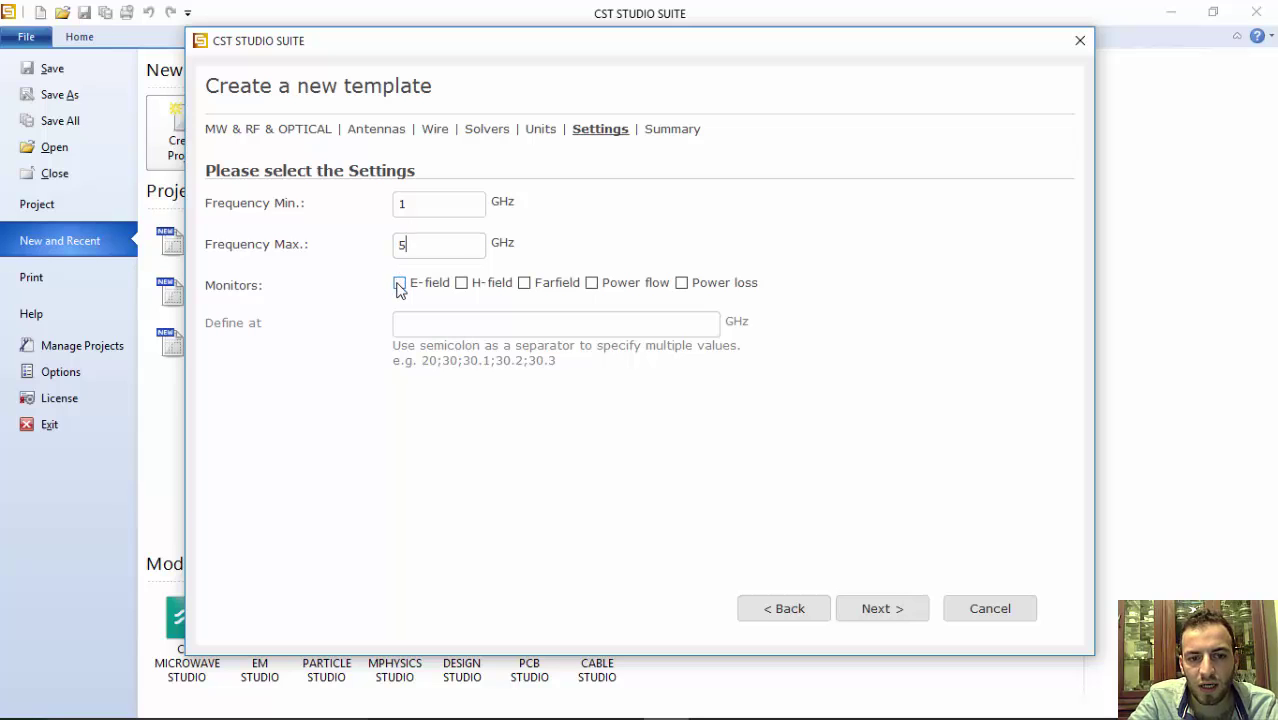
left_click(461, 283)
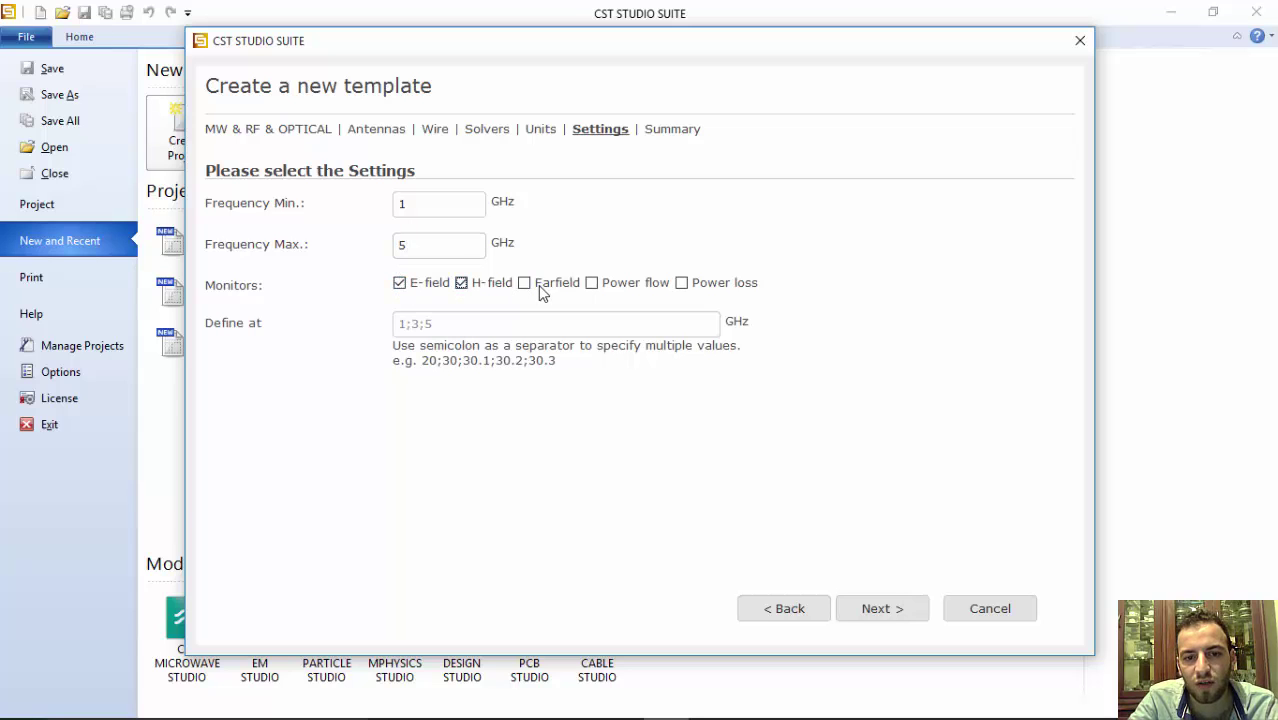
left_click(524, 283)
left_click(882, 612)
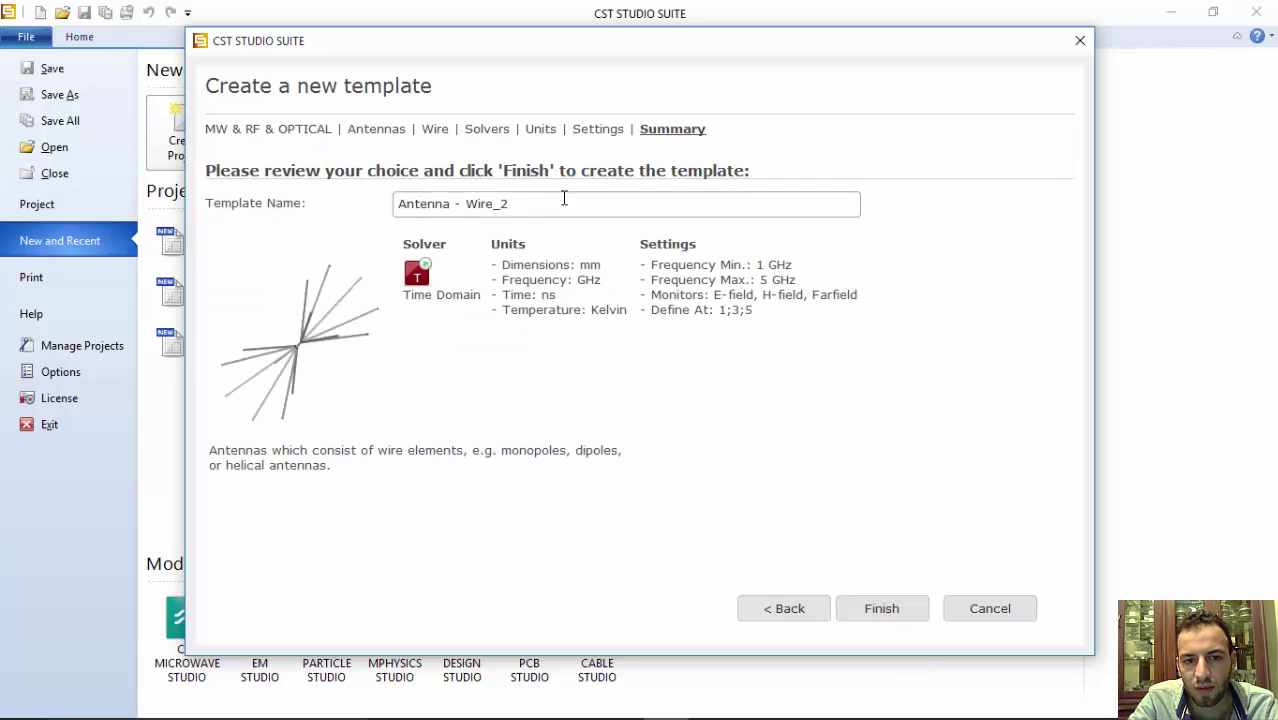
left_click(874, 620)
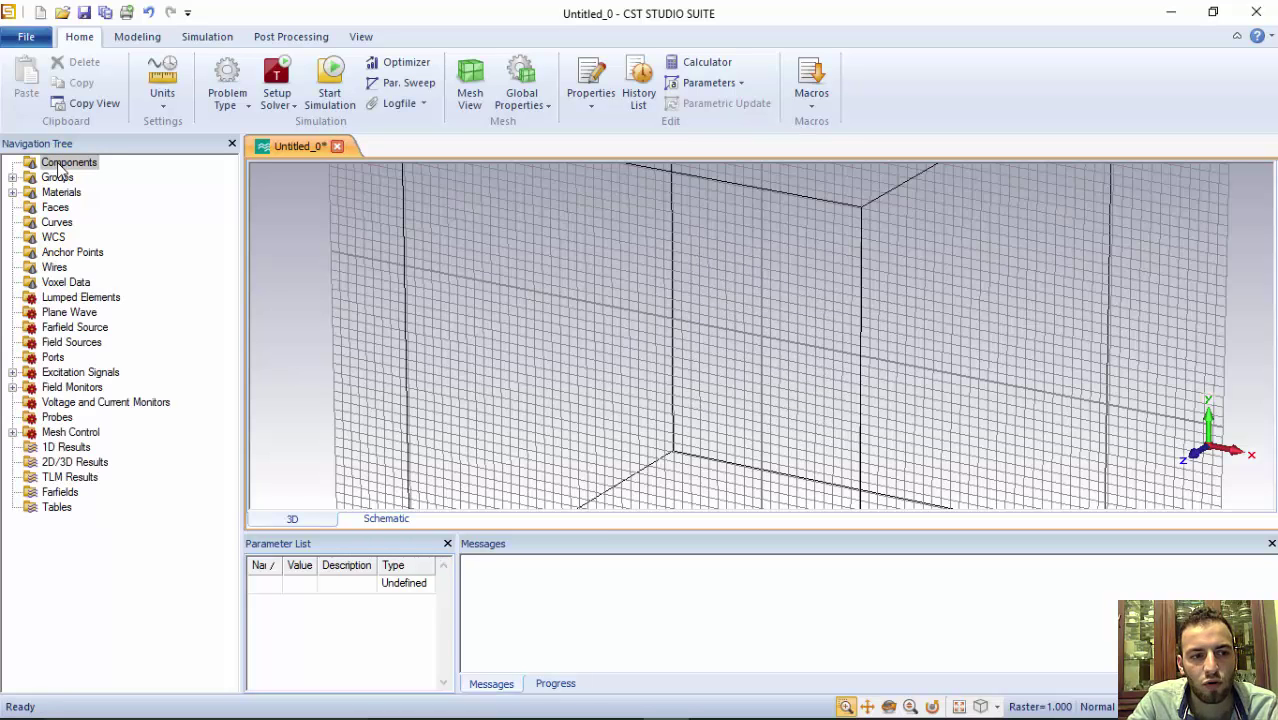
Examine the materials and ports in the navigation tree, the unit options, the calculator and the modeling tools.
left_click(12, 192)
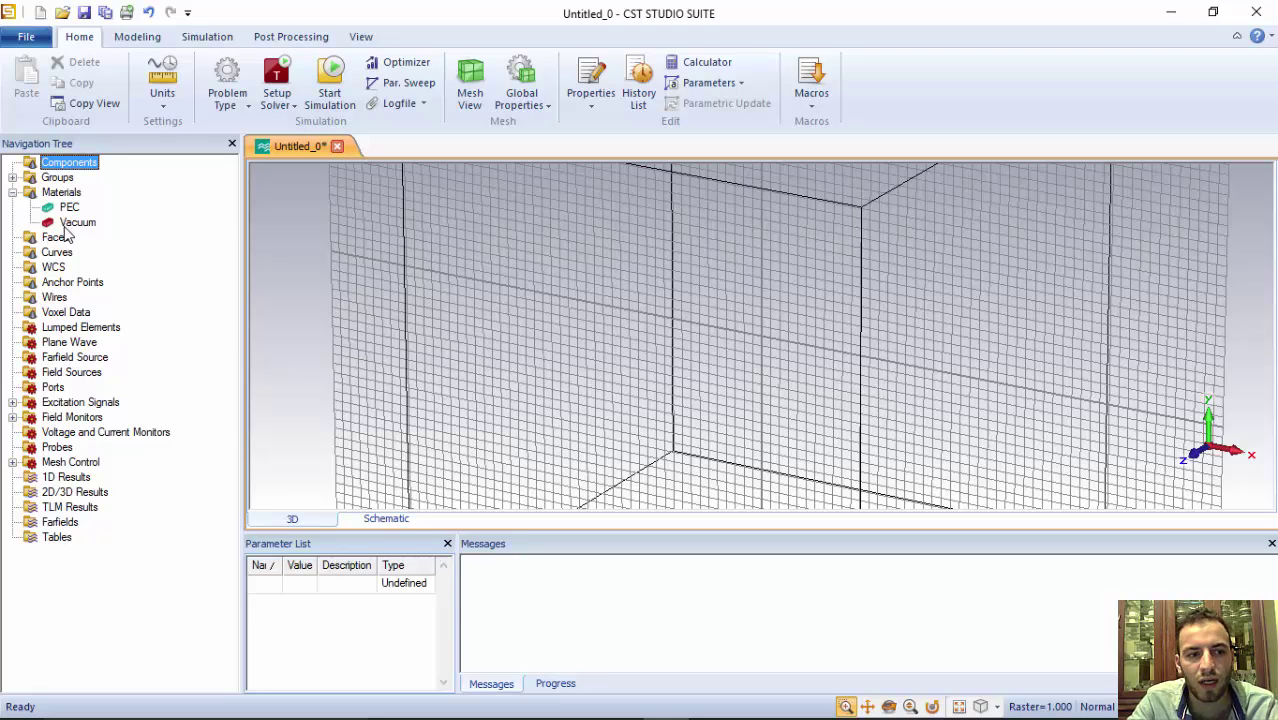
left_click(13, 193)
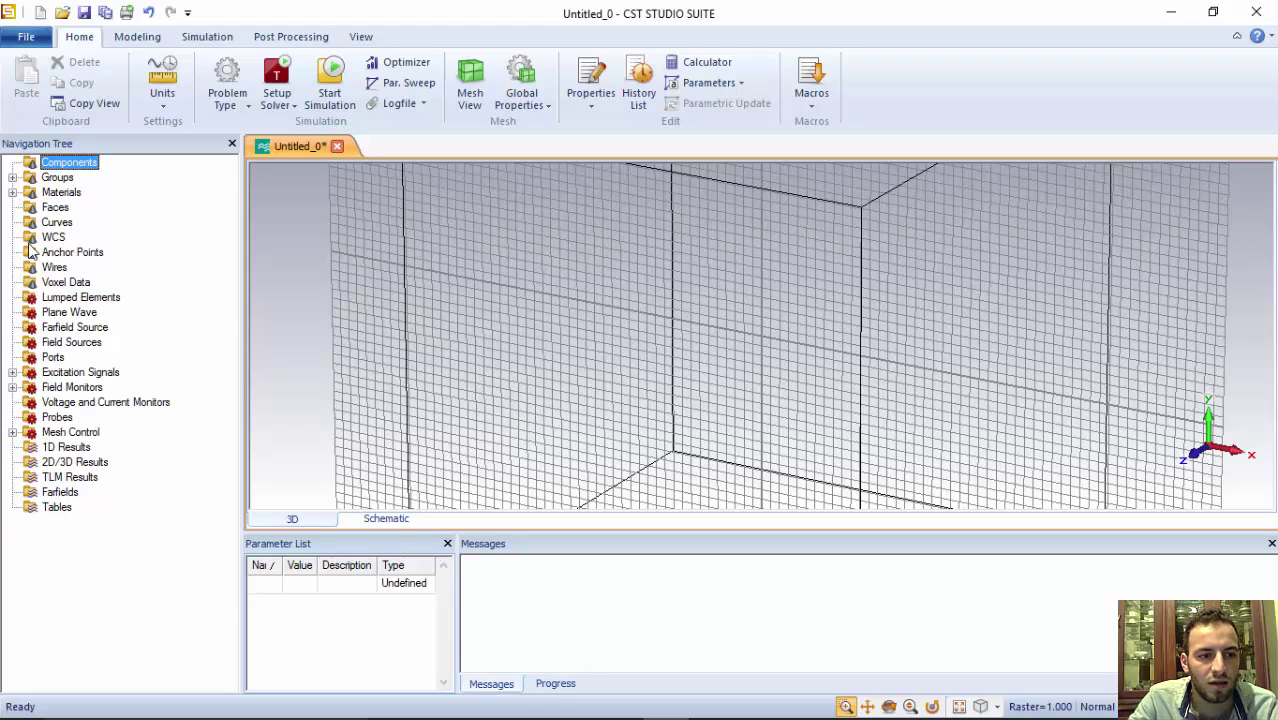
left_click(54, 361)
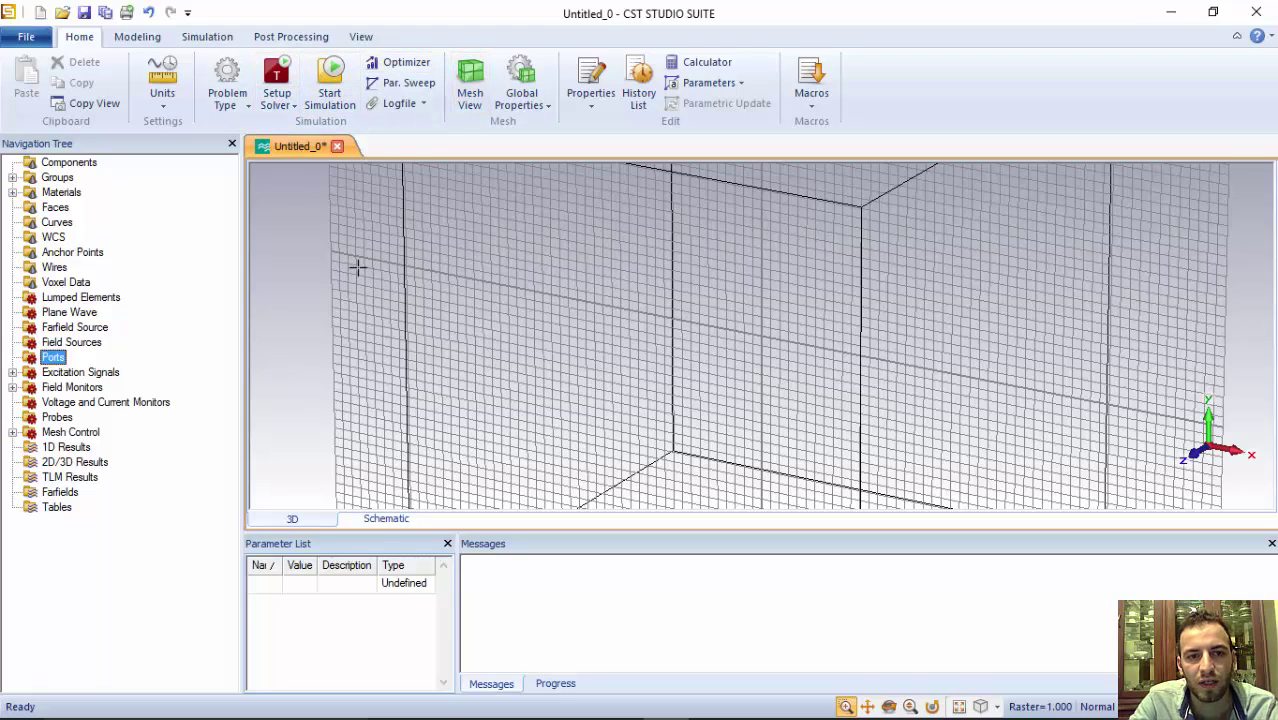
left_click(163, 104)
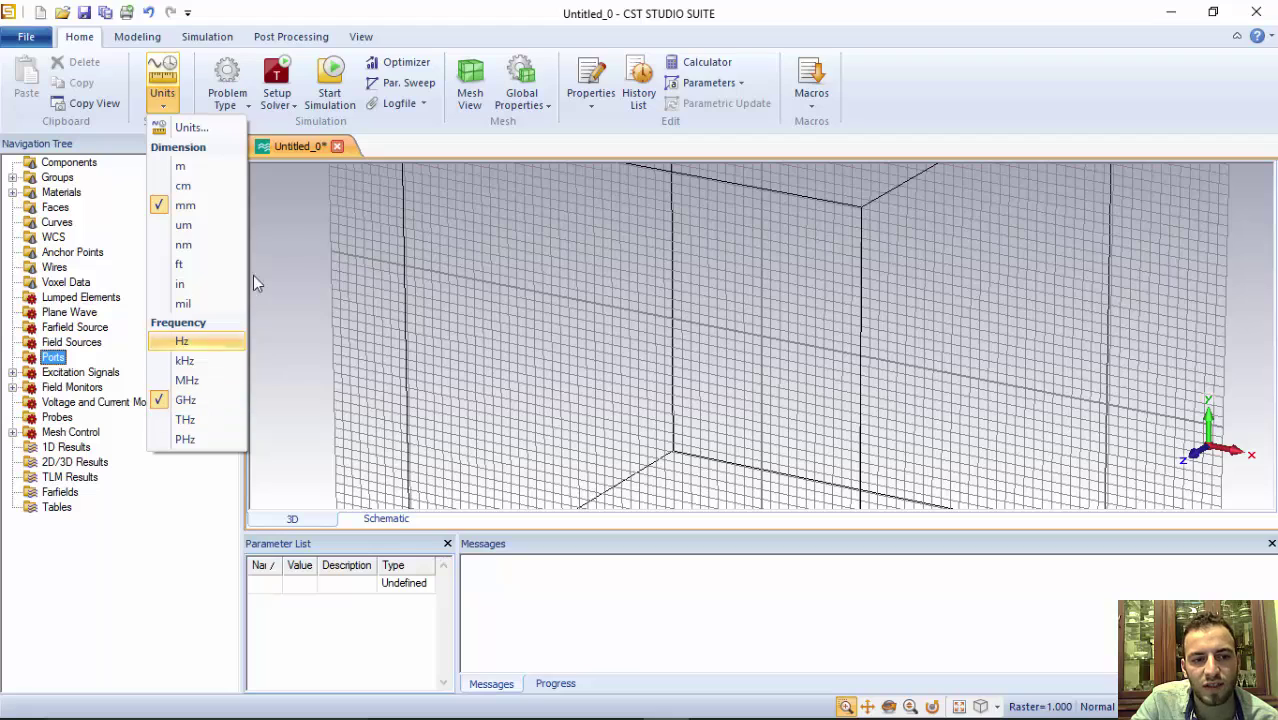
left_click(162, 82)
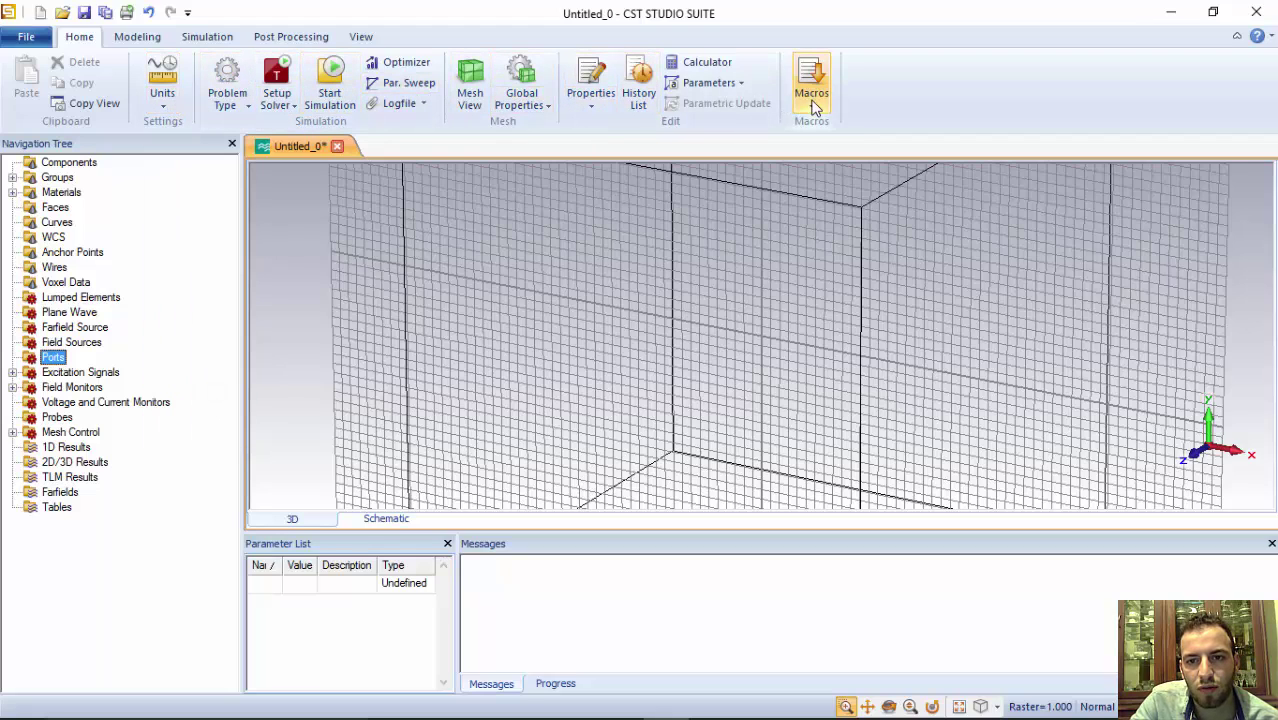
left_click(706, 64)
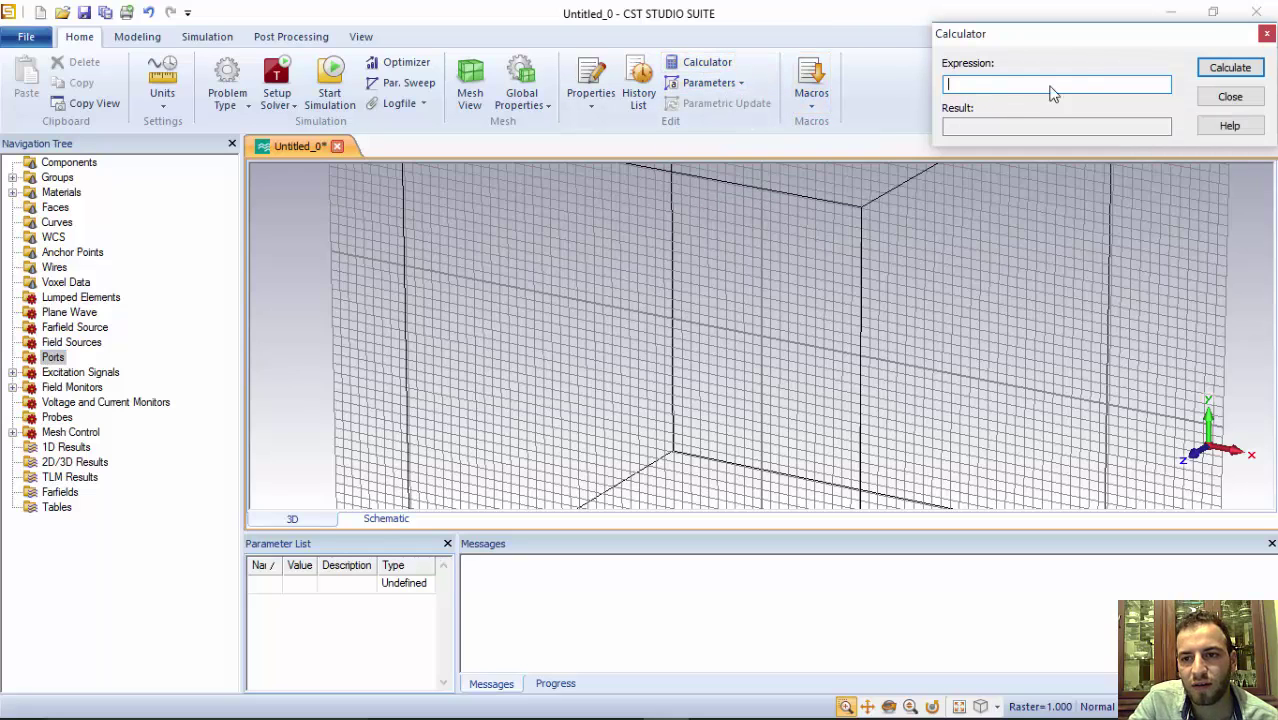
left_click(1266, 34)
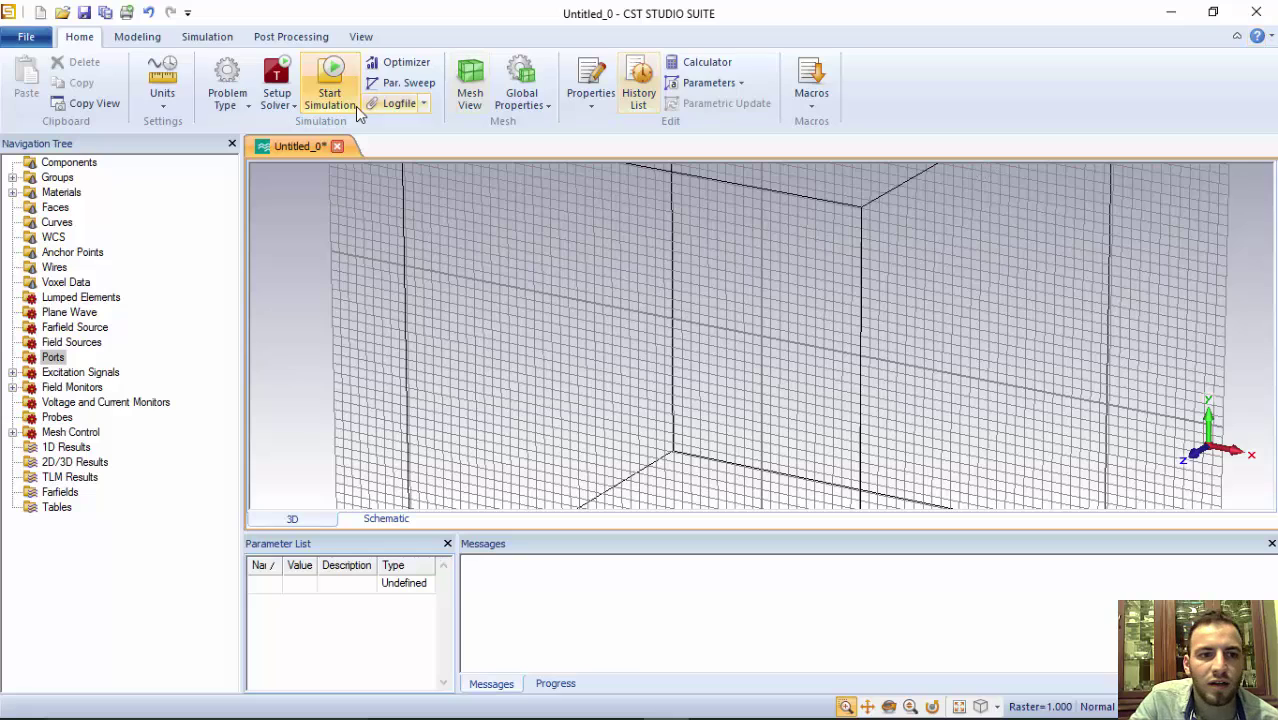
left_click(147, 40)
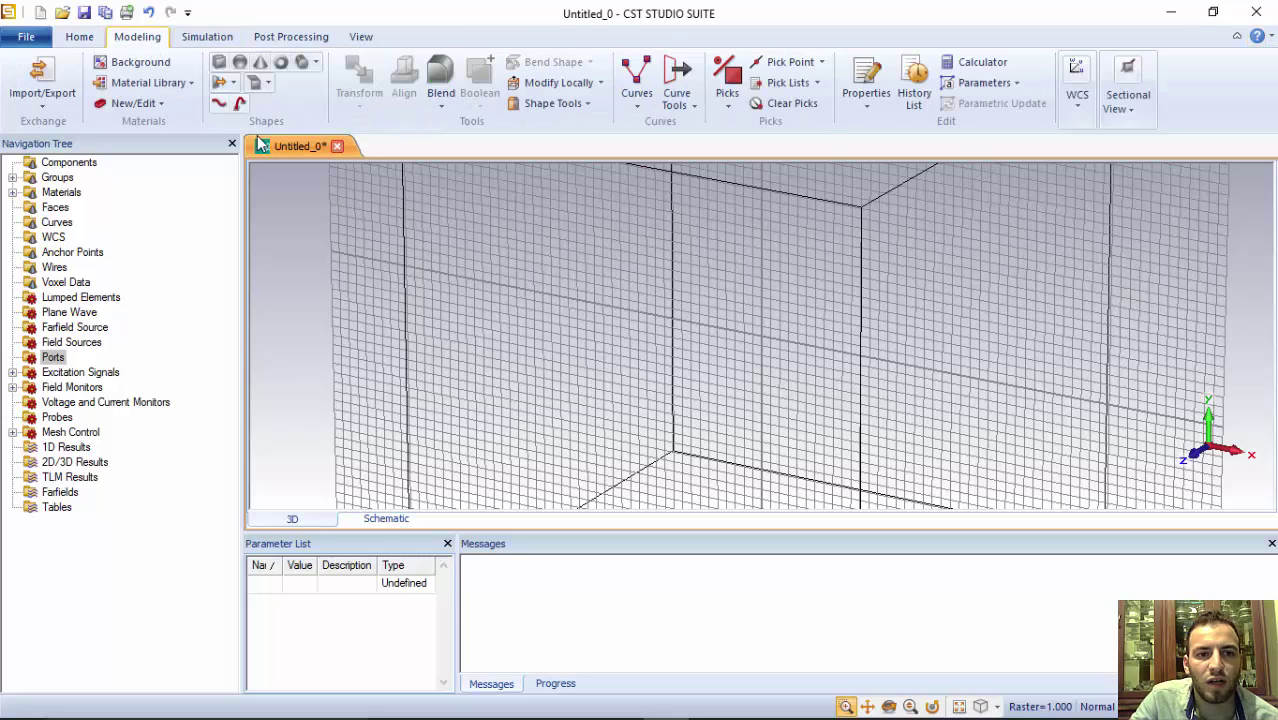
Reset the 3D view to fit the whole bounding box.
left_click(361, 37)
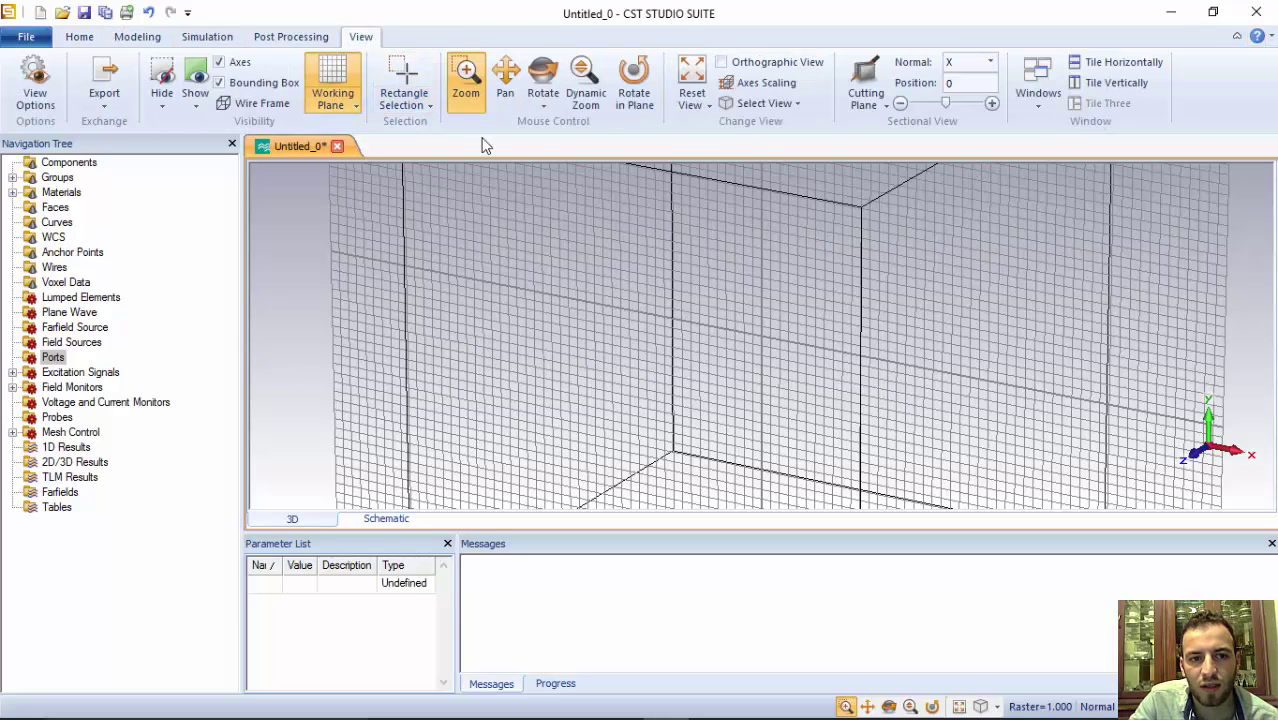
right_click(612, 270)
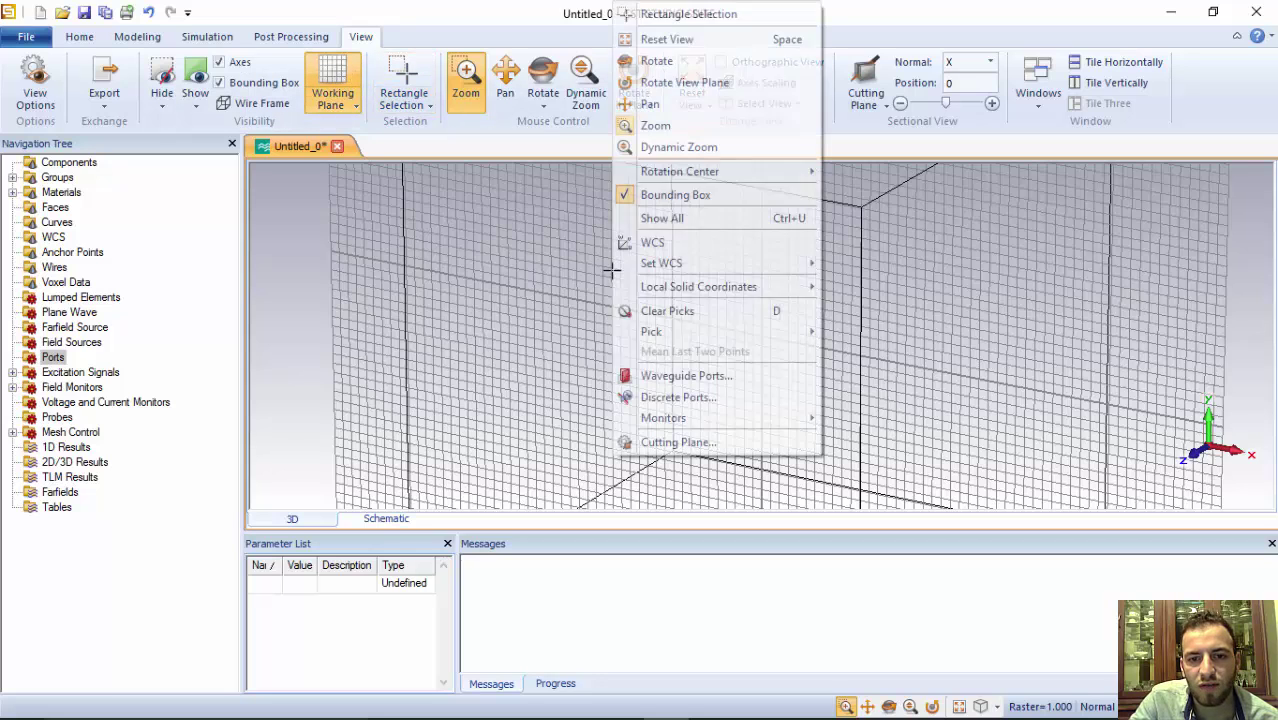
left_click(698, 41)
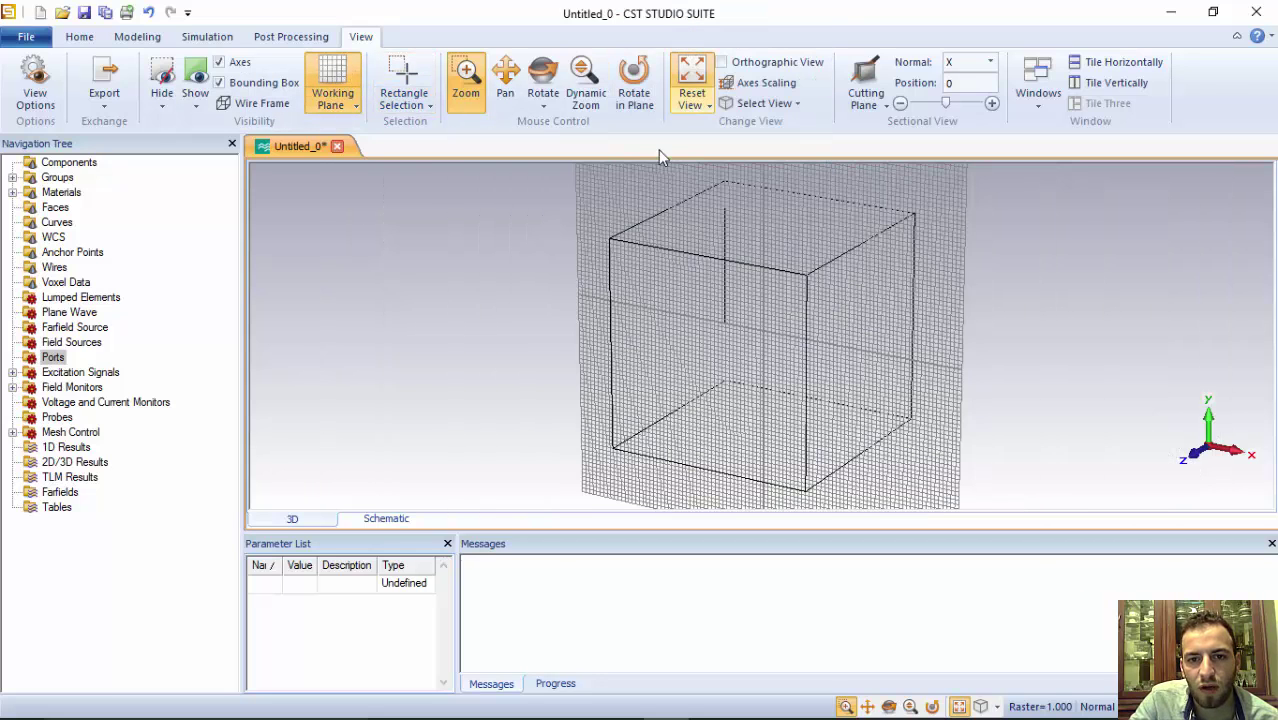
left_click(697, 78)
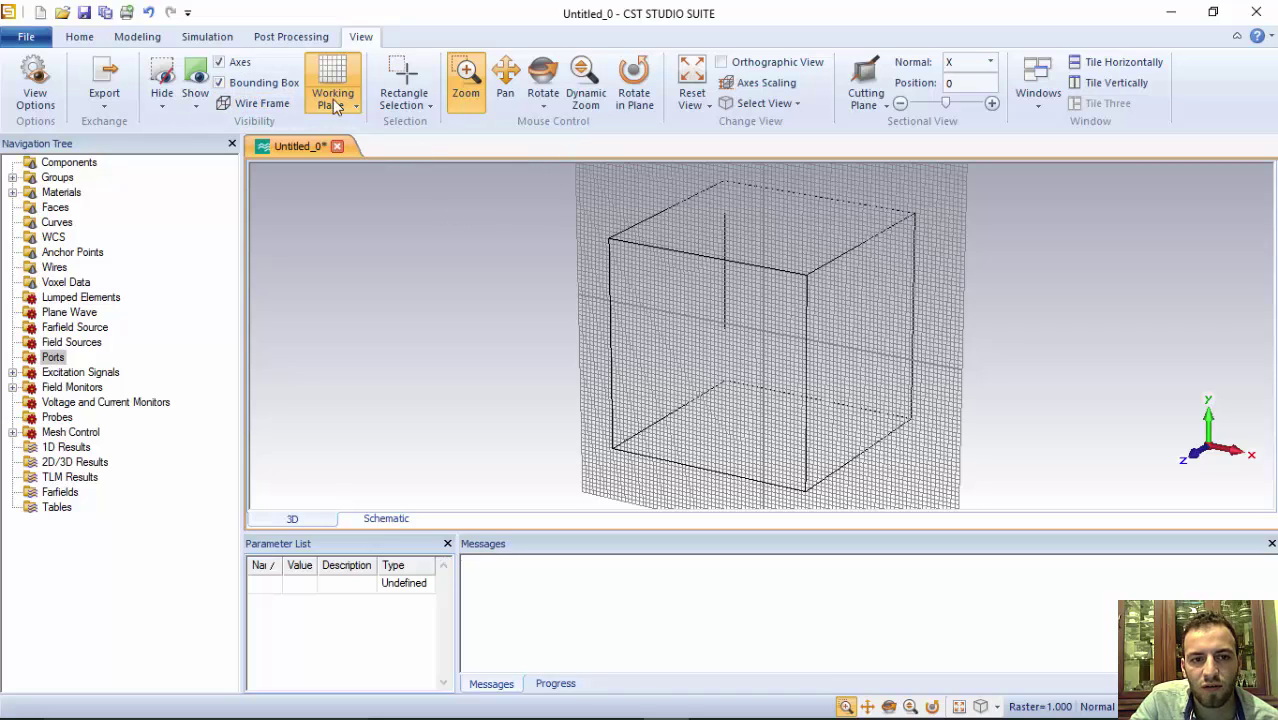
Hide the bounding box, and switch the axes and working plane display off and back on.
left_click(219, 83)
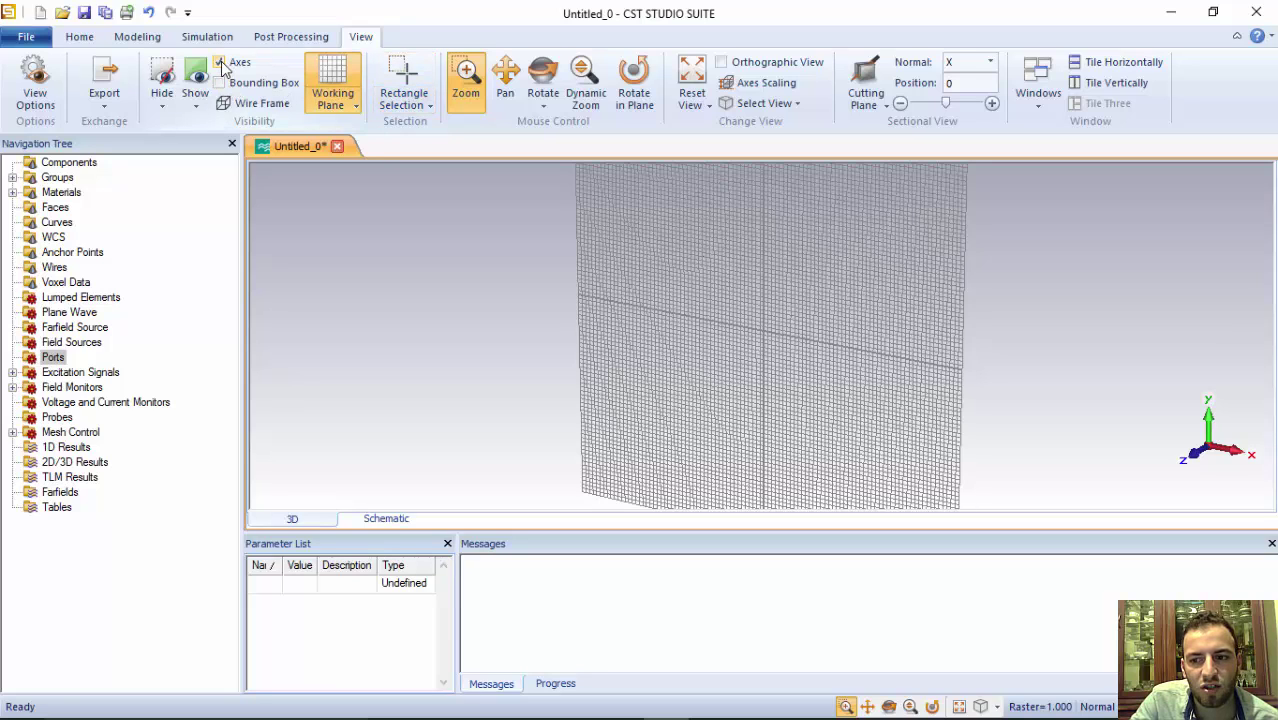
left_click(219, 62)
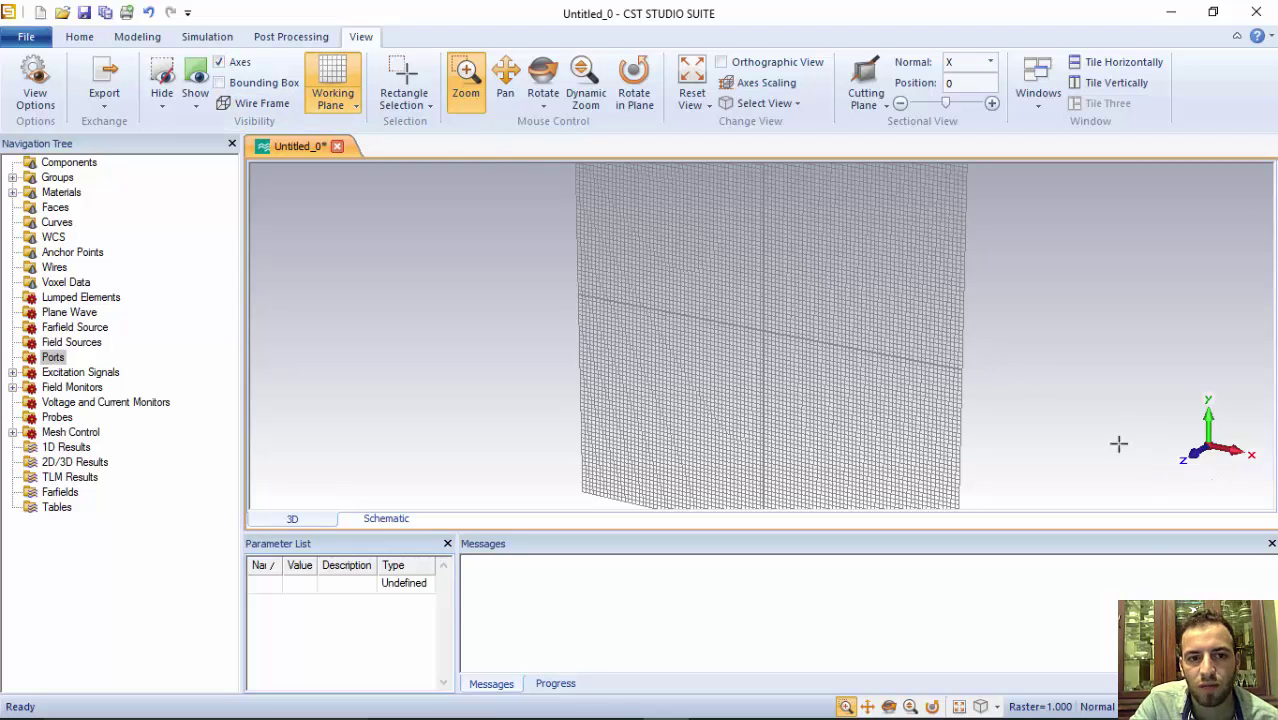
left_click(334, 80)
left_click(334, 80)
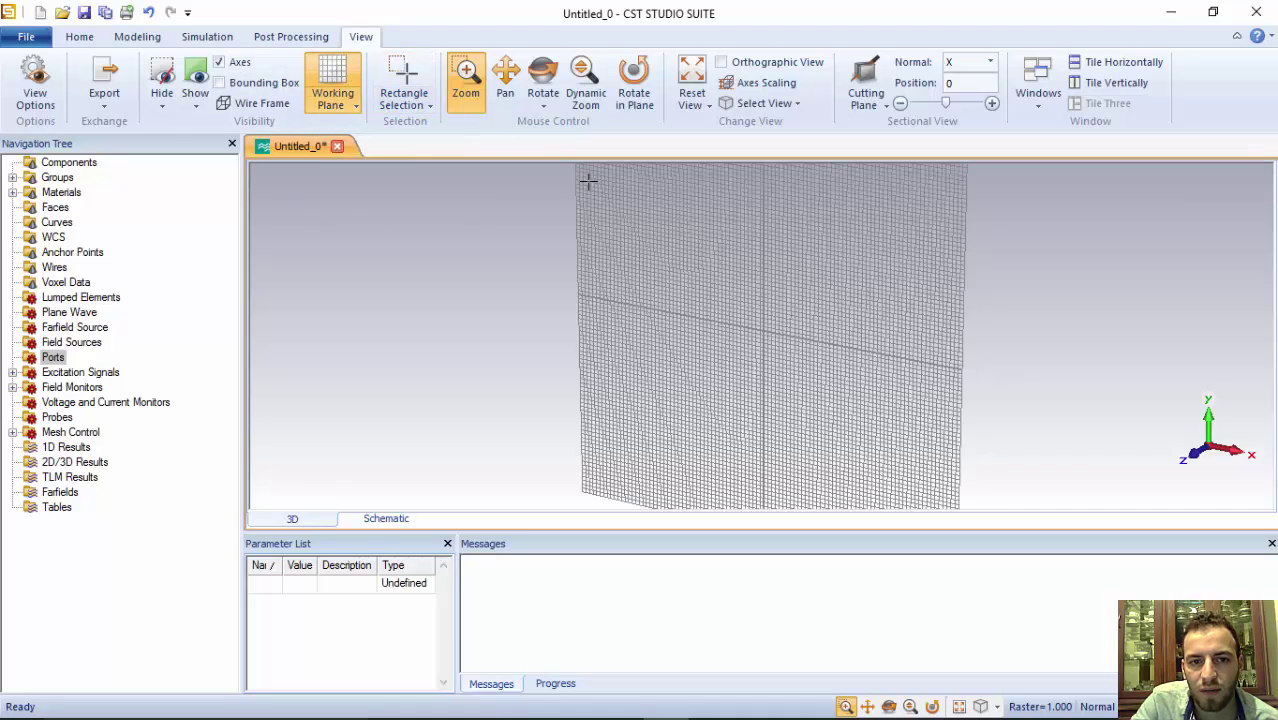
Try zooming into the working plane, and rotate the reset view to look nearly straight at the XY plane.
left_click_drag(662, 272, 904, 428)
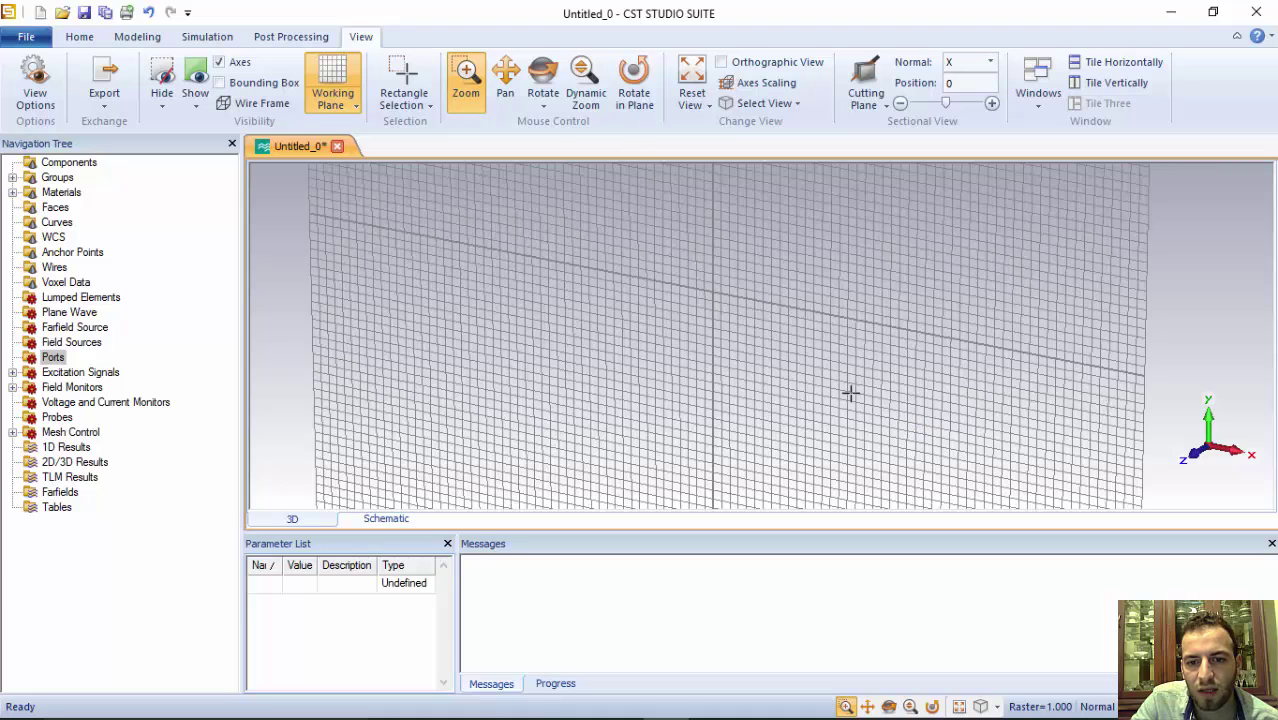
left_click(692, 82)
left_click(555, 84)
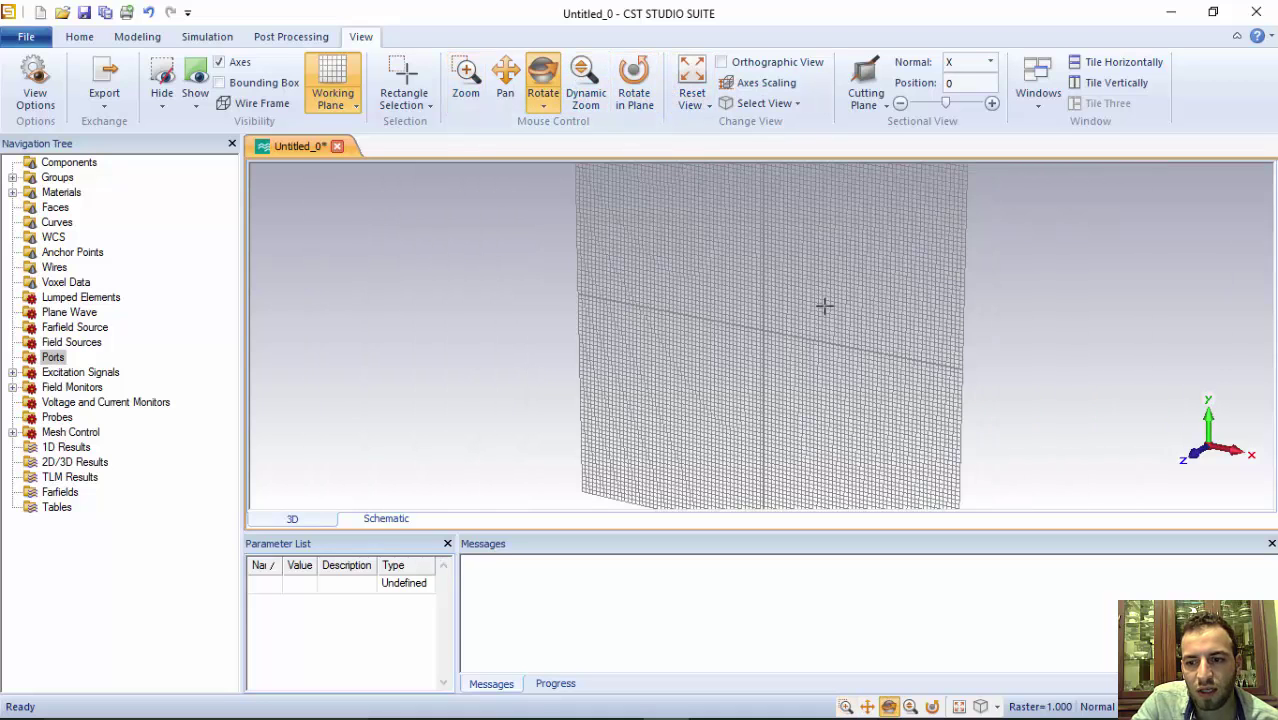
left_click_drag(842, 326, 940, 282)
left_click(634, 80)
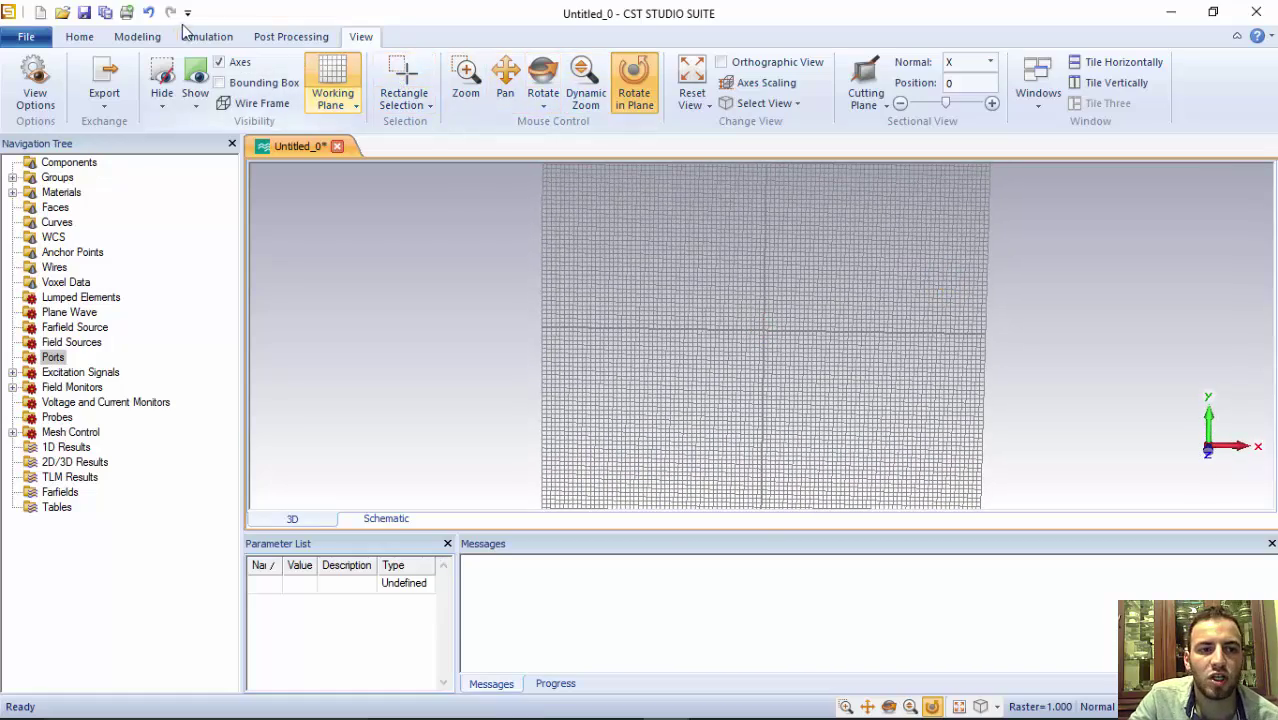
Start a new brick with numeric entry of its dimensions and name it SUBSTRATE.
left_click(137, 37)
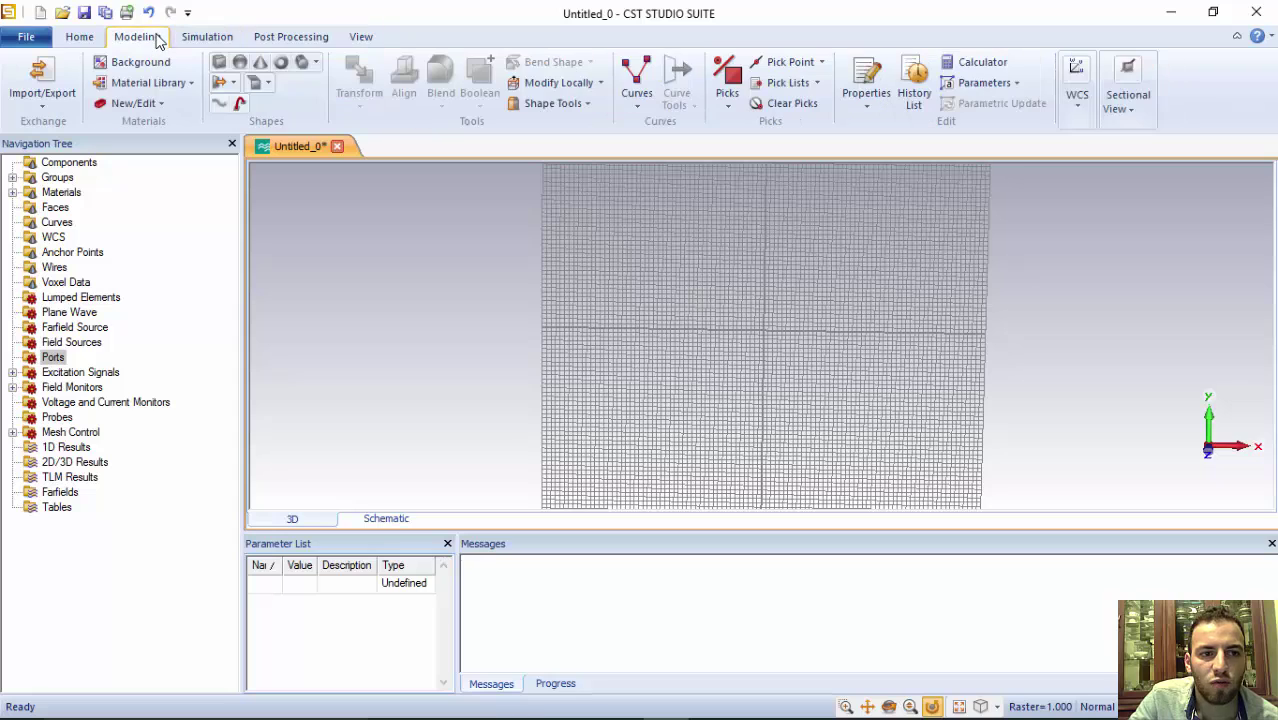
left_click(218, 64)
left_click_drag(687, 351, 778, 290)
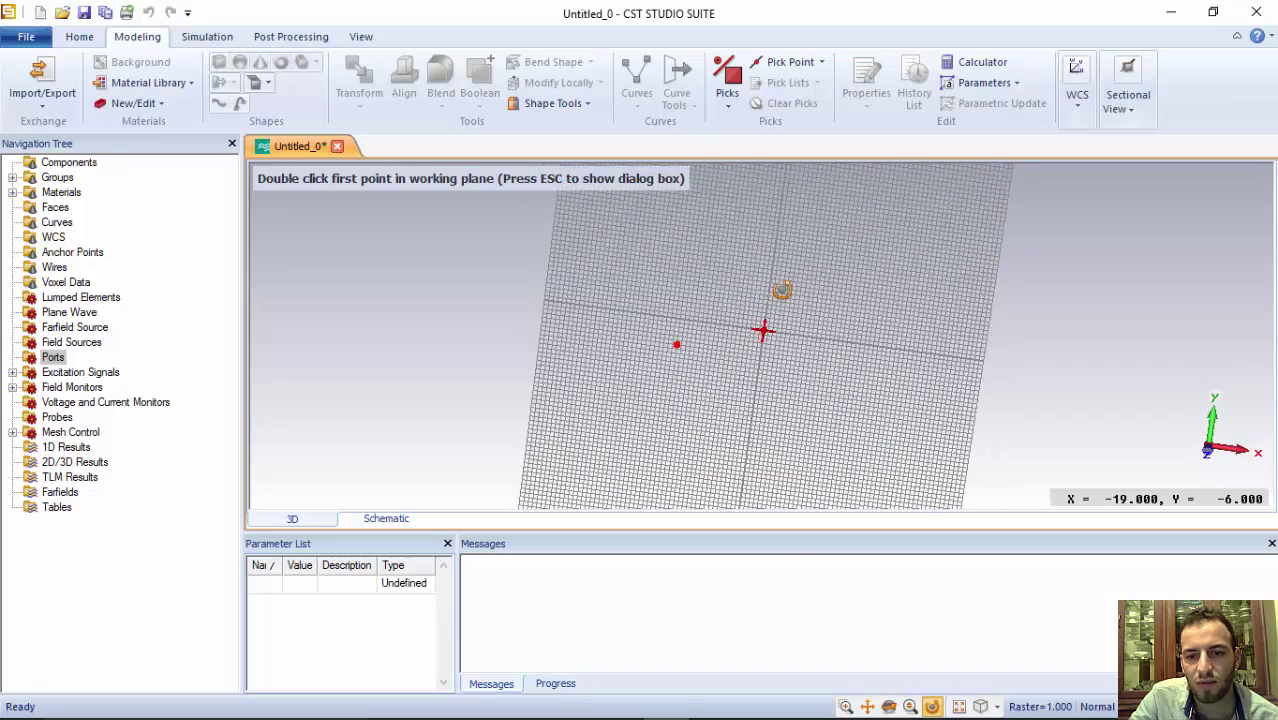
key("space")
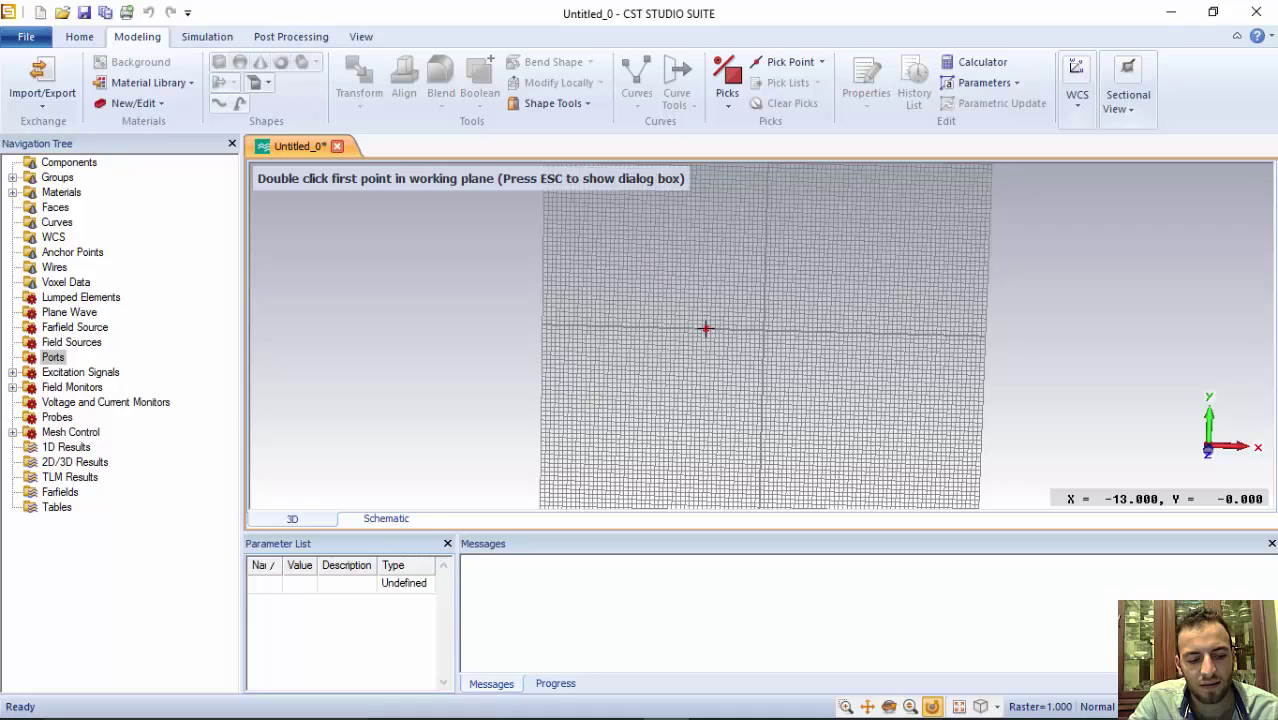
key("Escape")
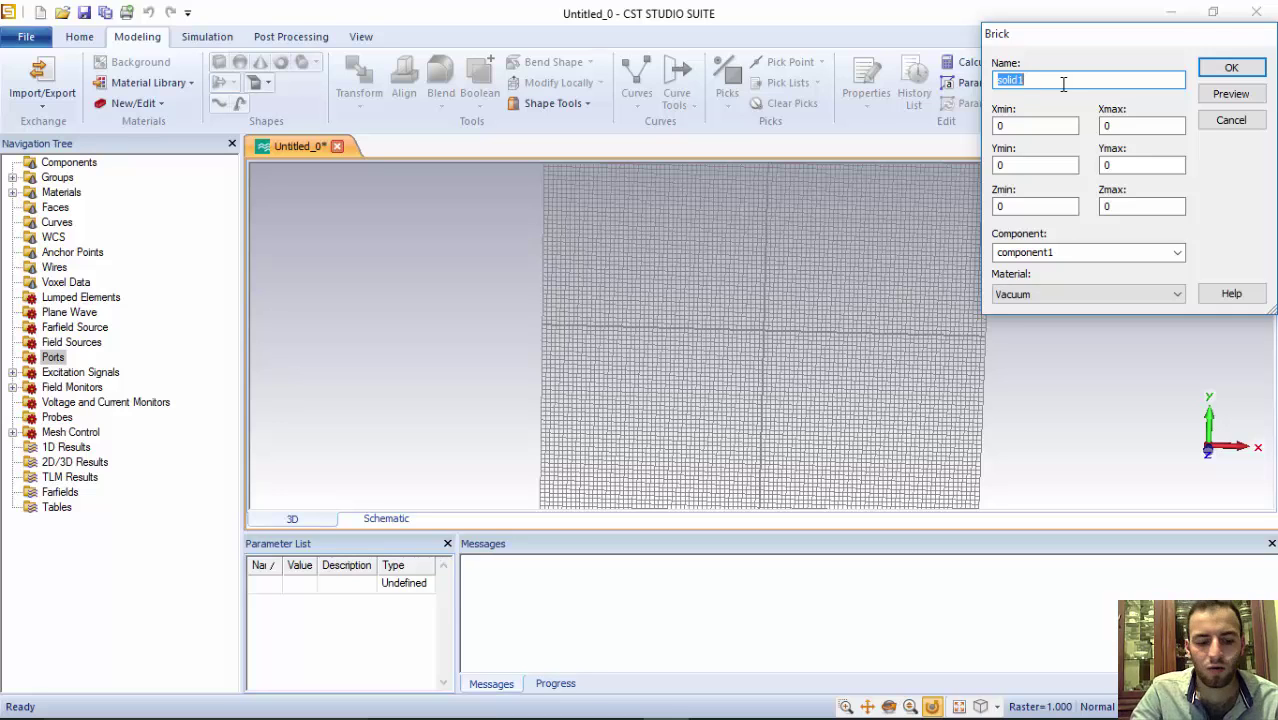
type("SUBSTRATE")
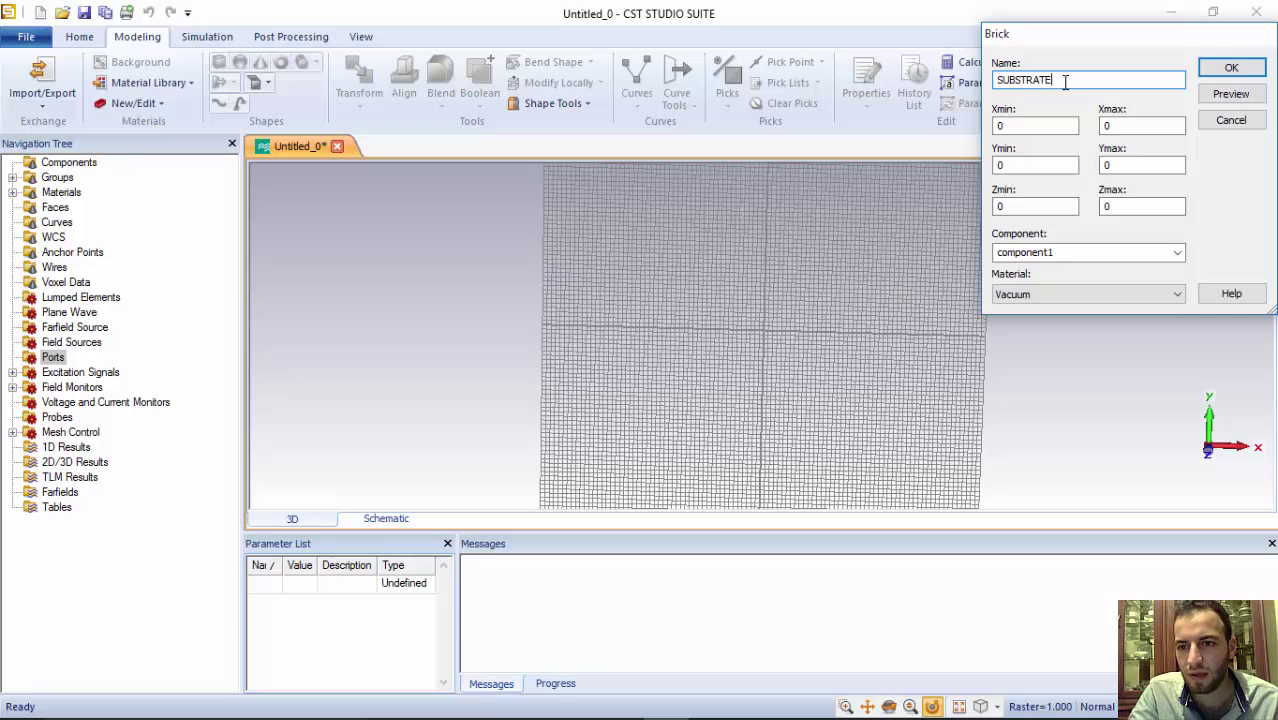
Set the brick's extents to -20 to 20 in X, -20 to 20 in Y and -1 to 1 in Z.
double_click(1021, 127)
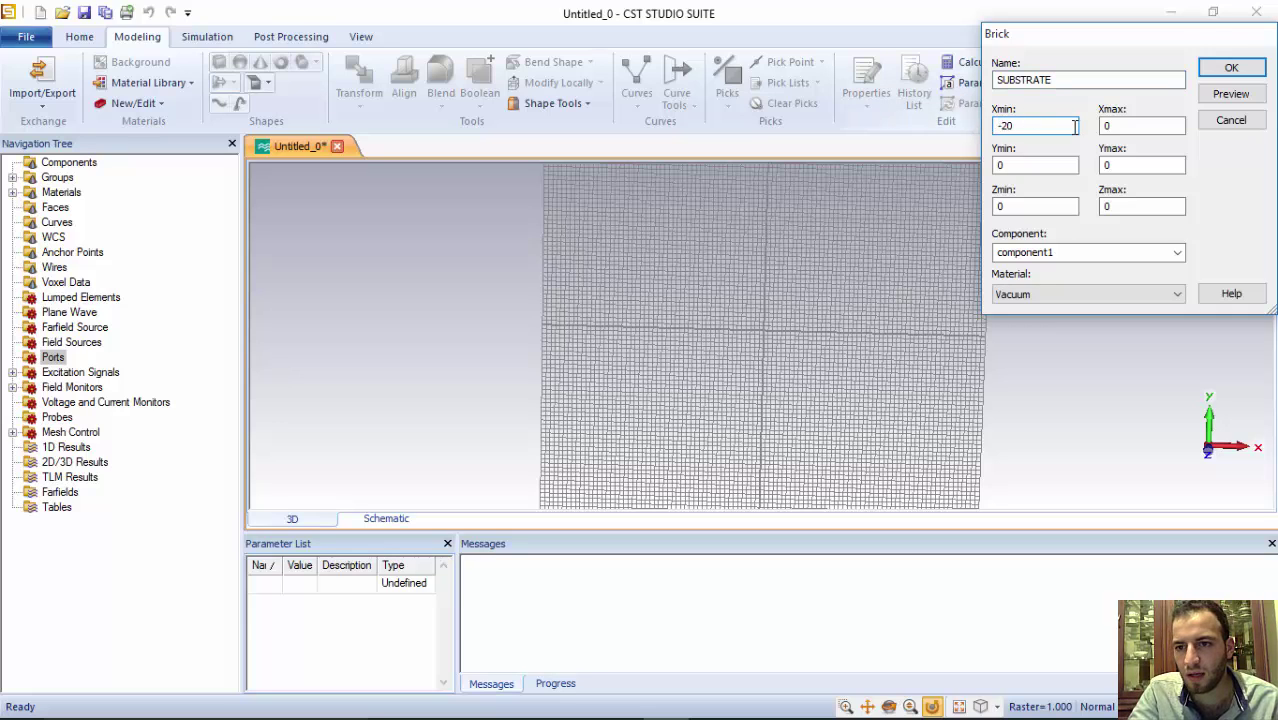
key("Tab")
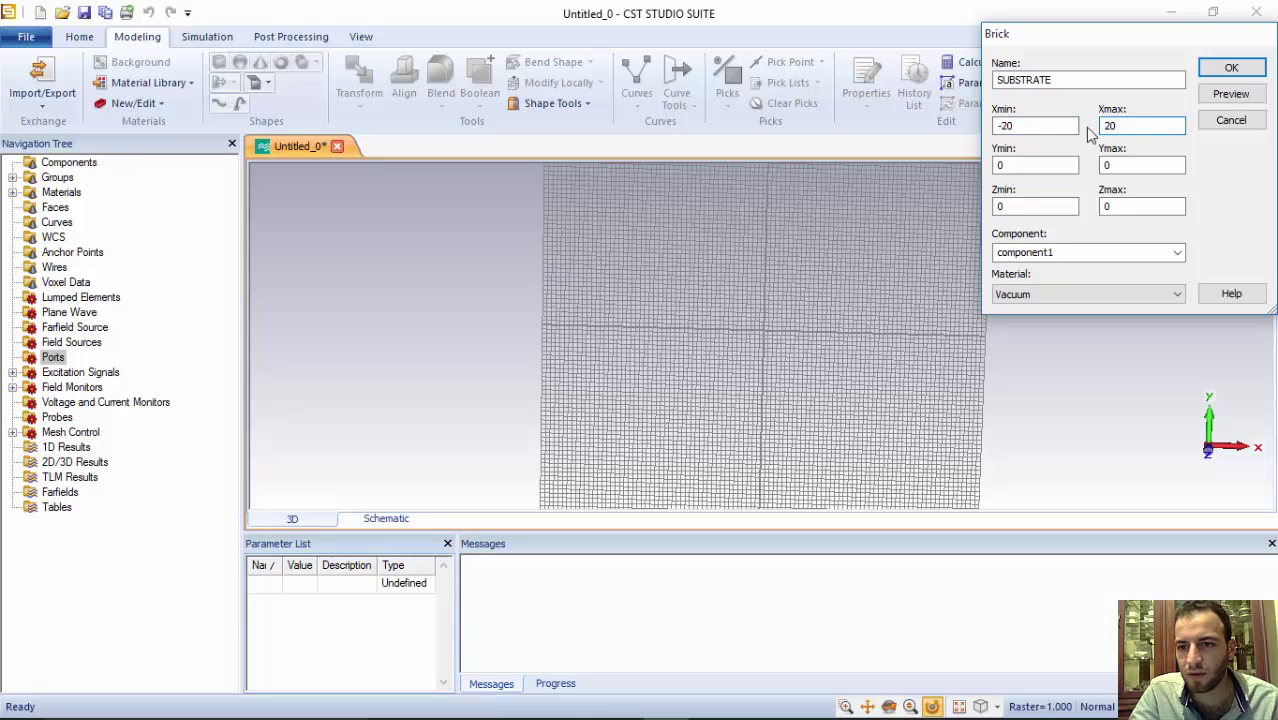
type("20")
double_click(1027, 165)
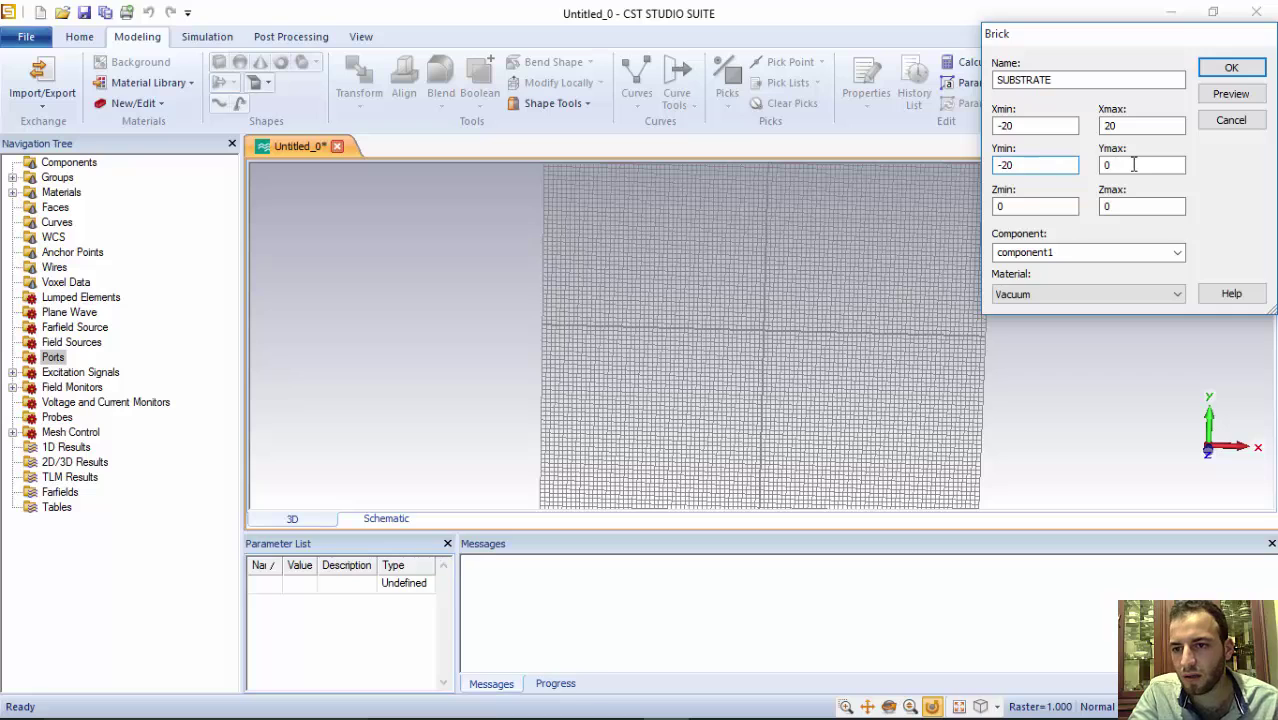
double_click(1134, 165)
type("20")
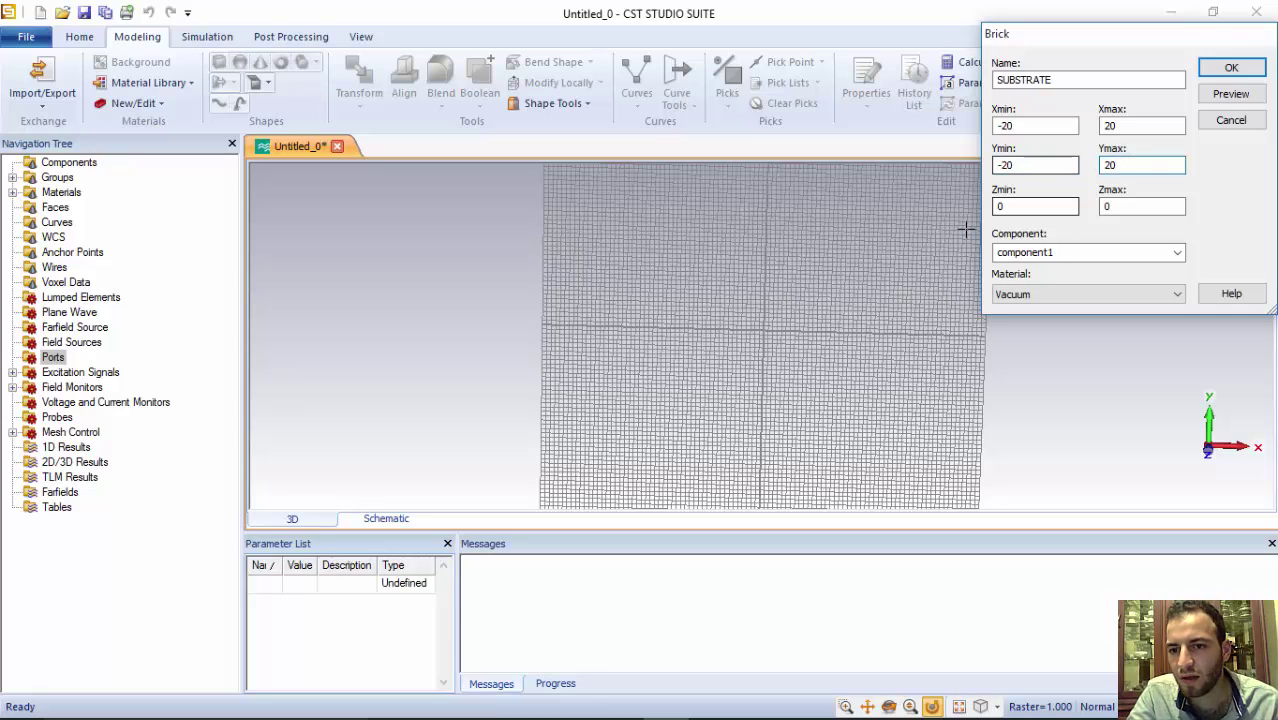
double_click(1025, 207)
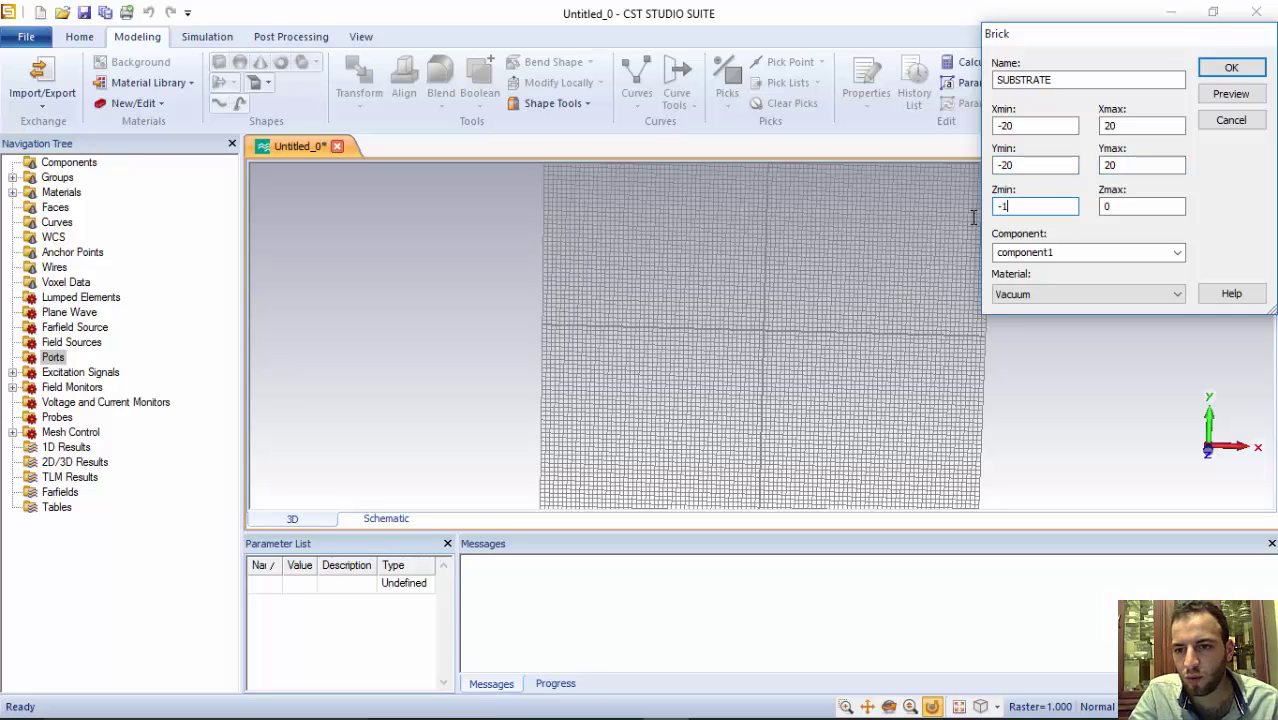
type("-1")
double_click(1113, 207)
type("1")
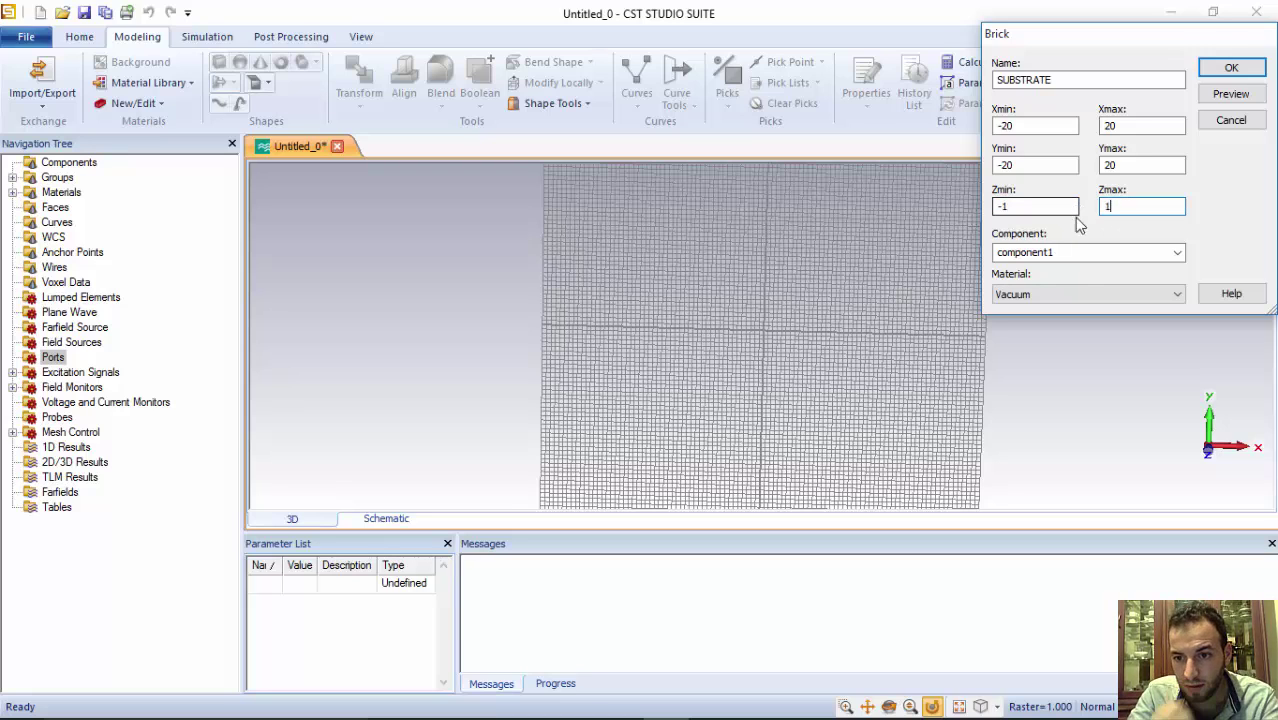
Load Aluminum from the material library for the SUBSTRATE brick, preview the shape and create it.
left_click(1071, 293)
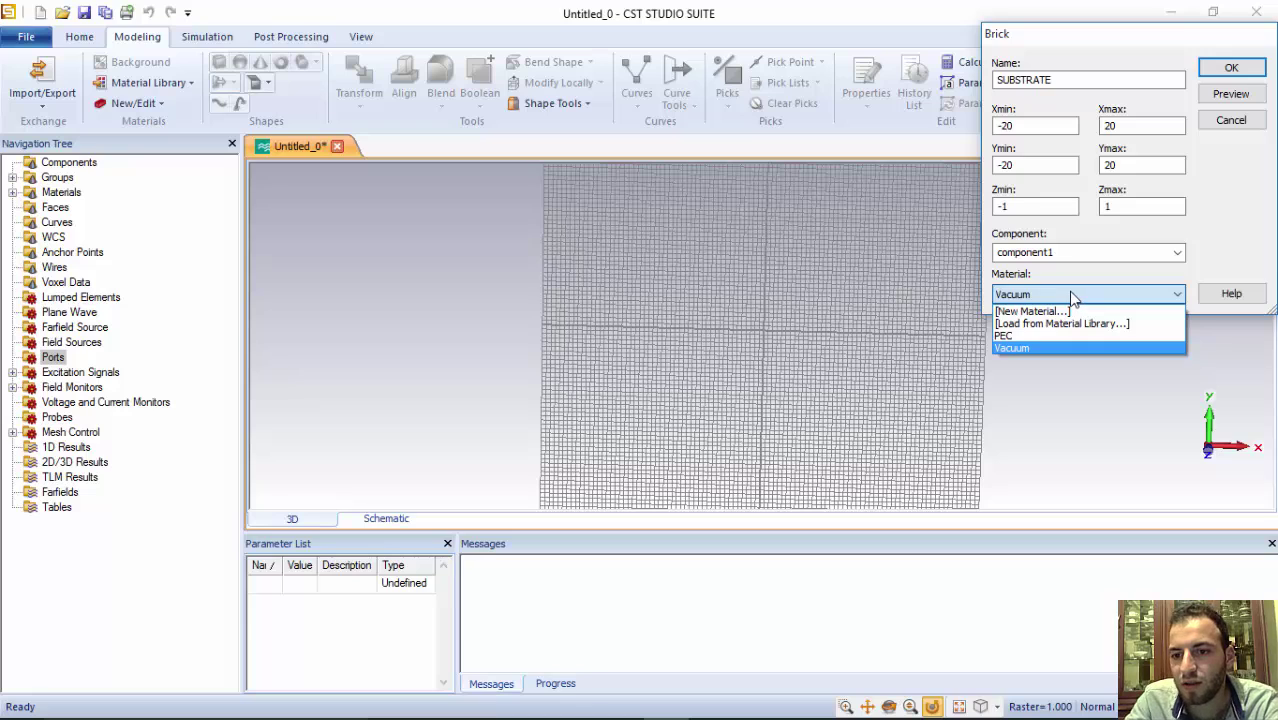
left_click(1033, 325)
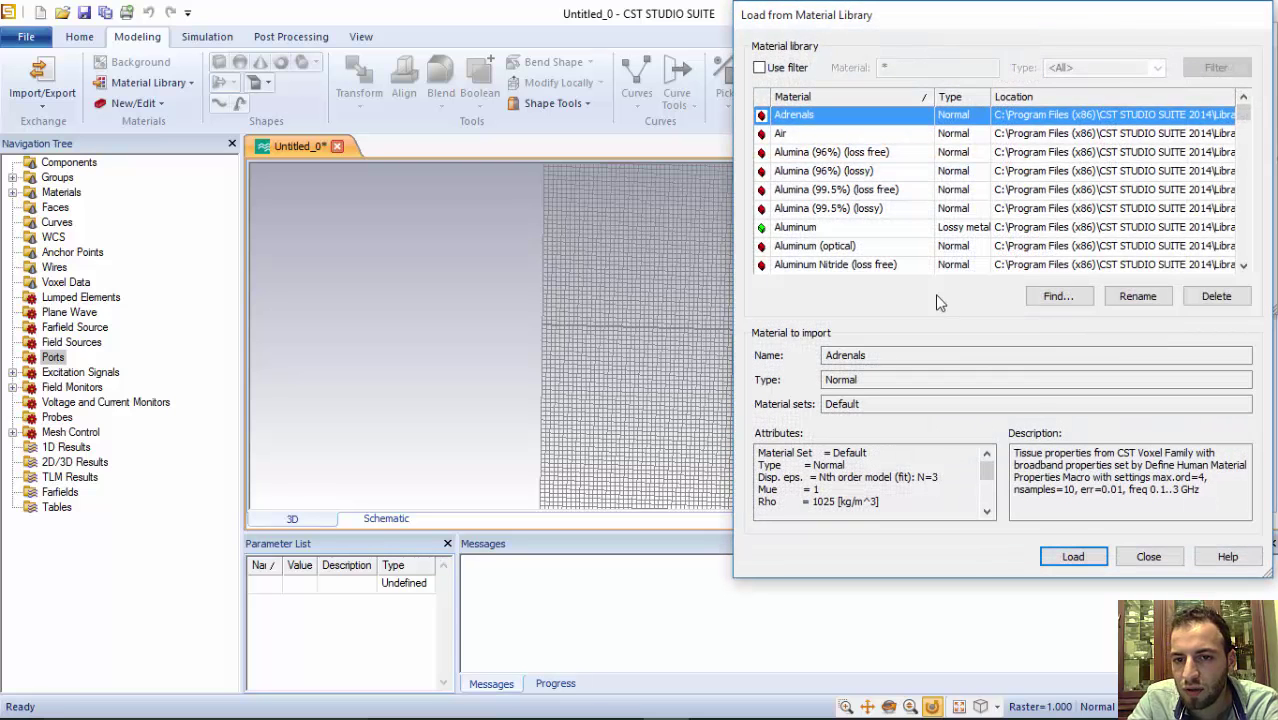
left_click(813, 228)
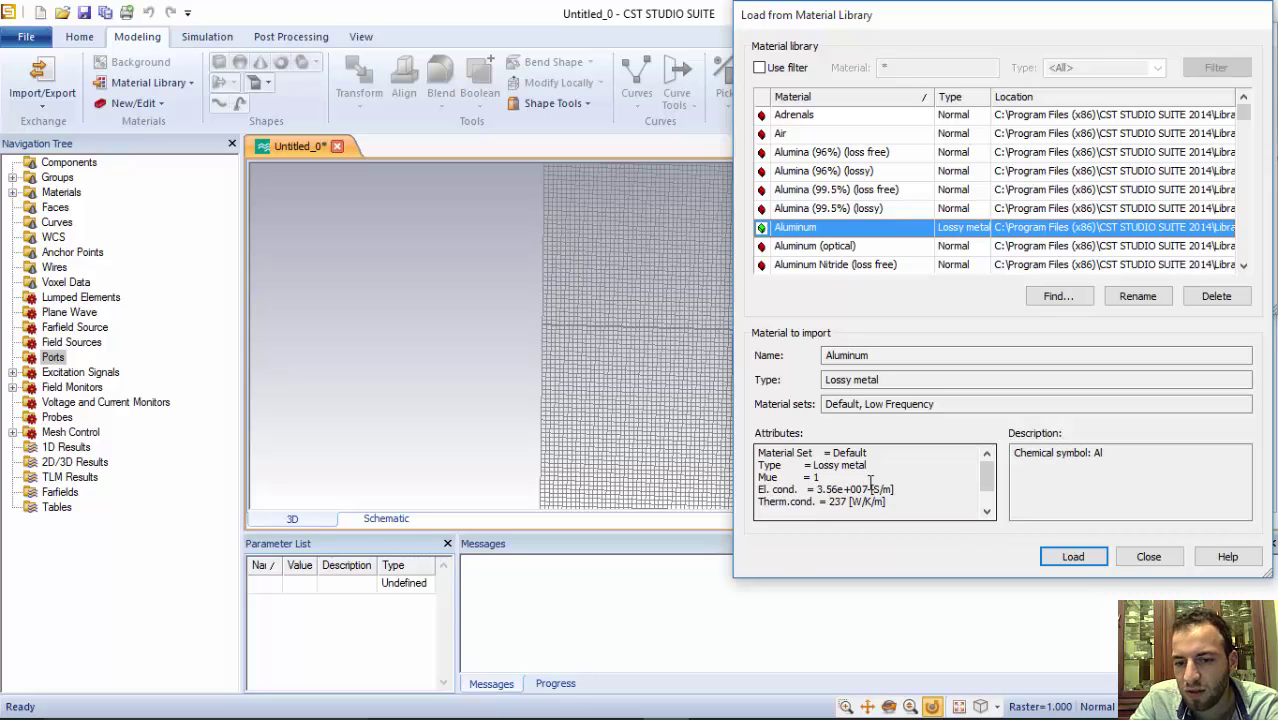
left_click(1072, 557)
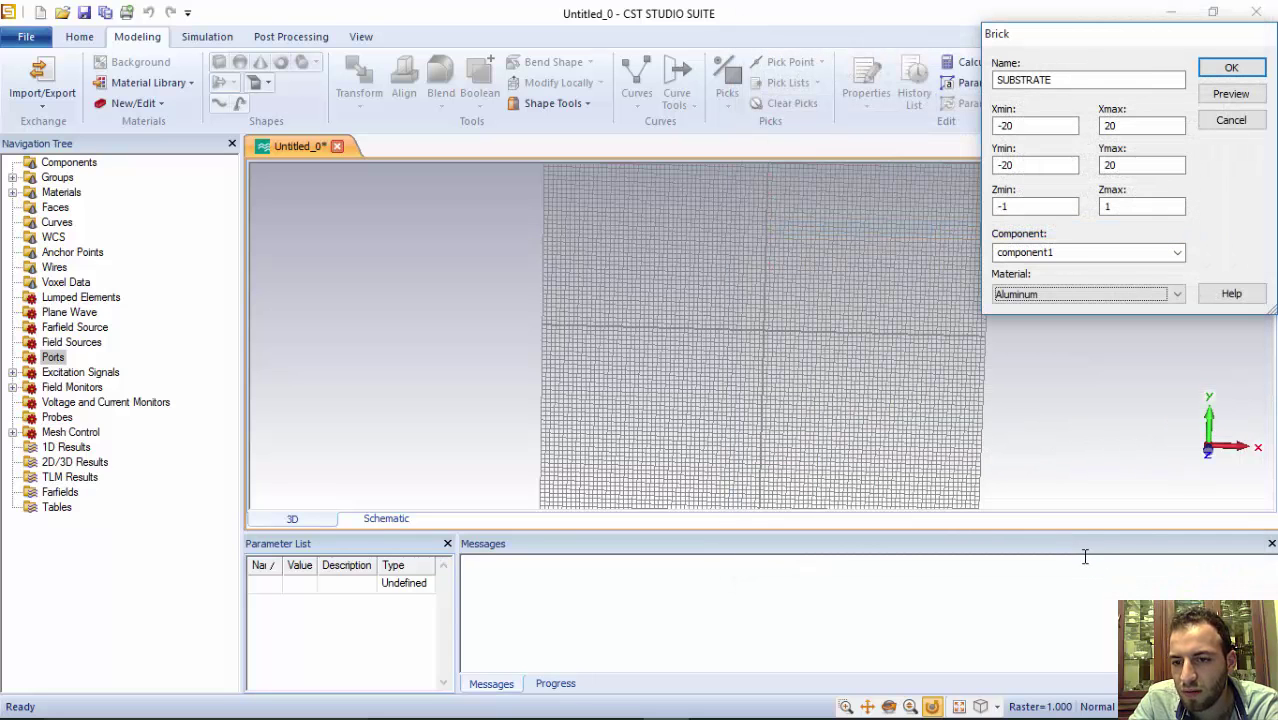
left_click(1229, 97)
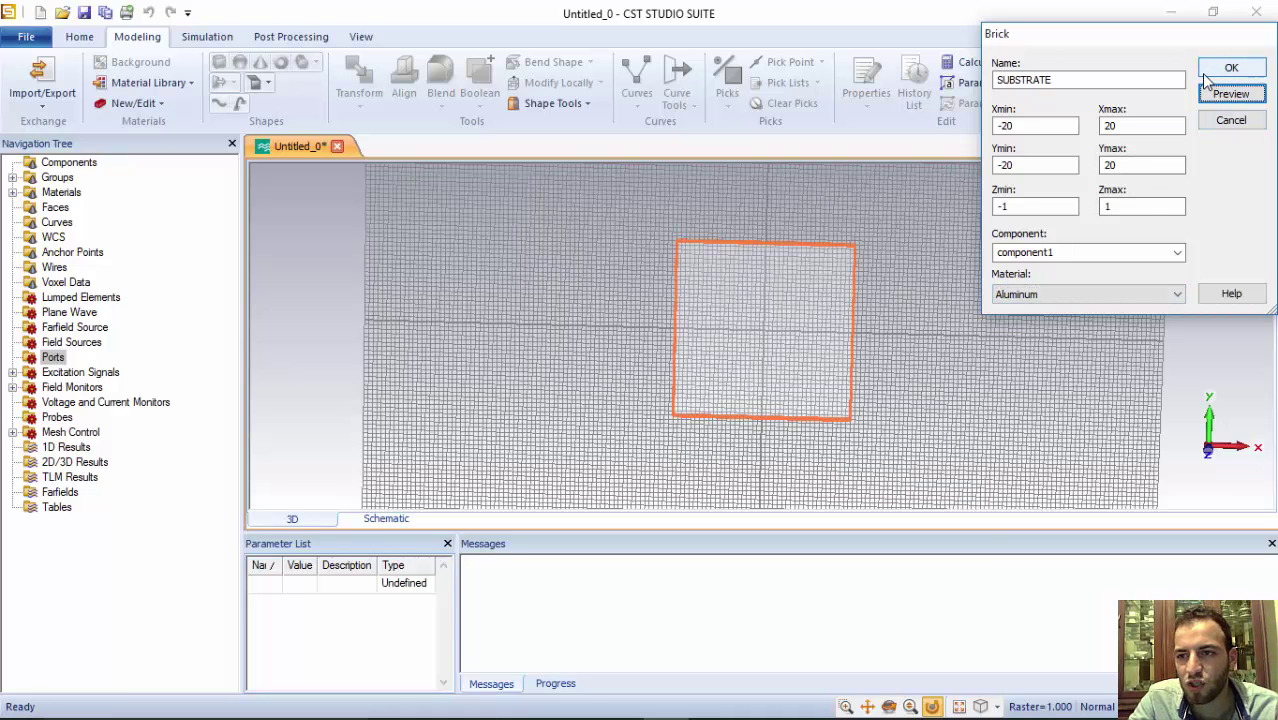
left_click(1213, 70)
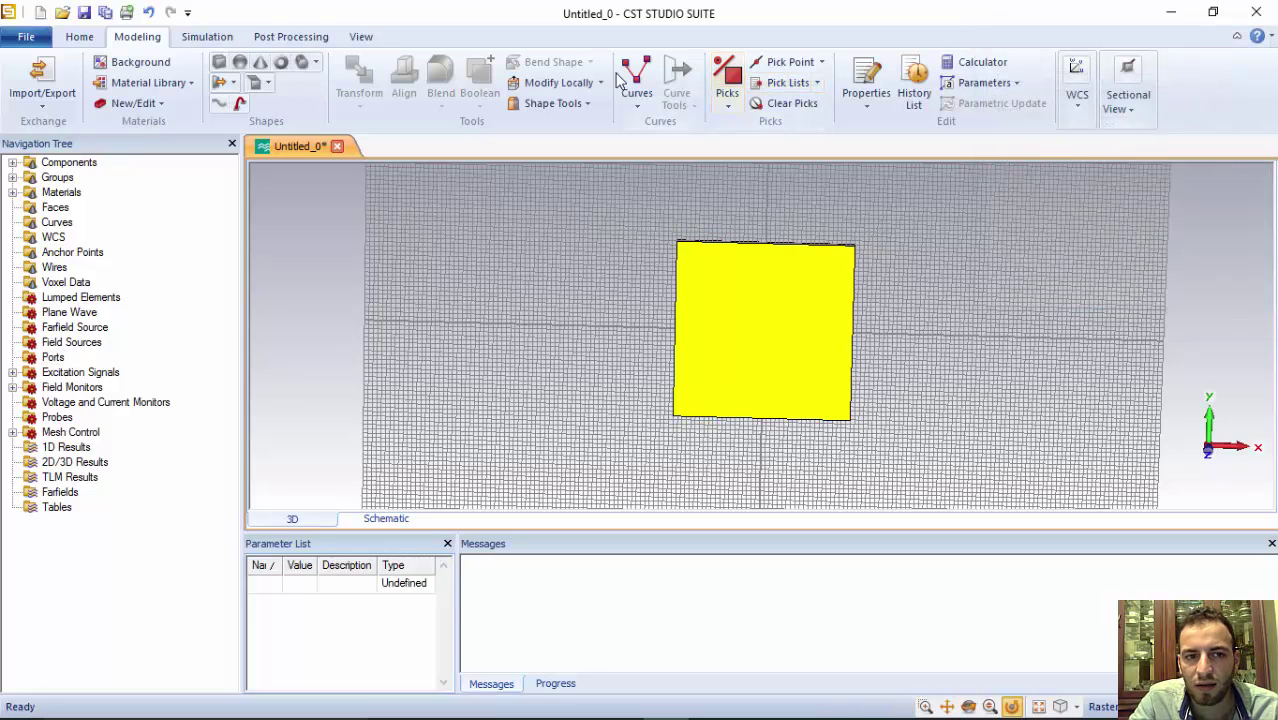
Reset the view to fit the brick, and examine the SUBSTRATE solid and the Aluminum material in the navigation tree.
left_click(362, 37)
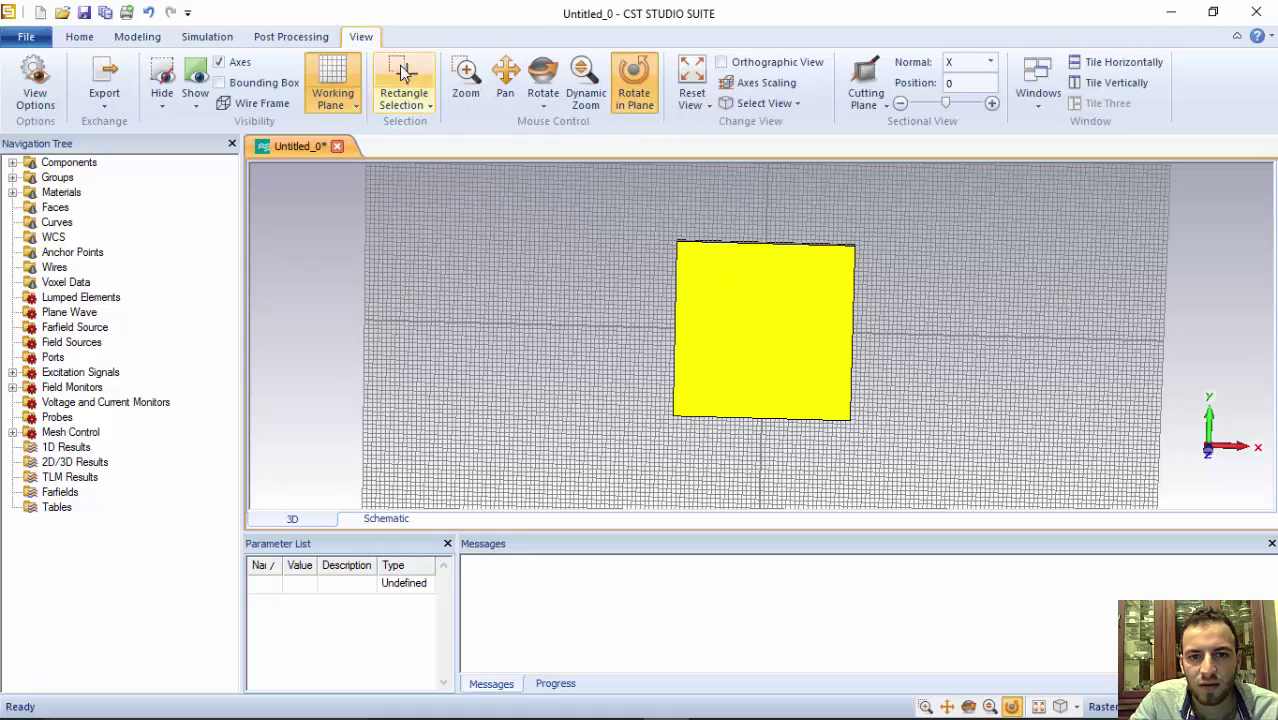
left_click(692, 75)
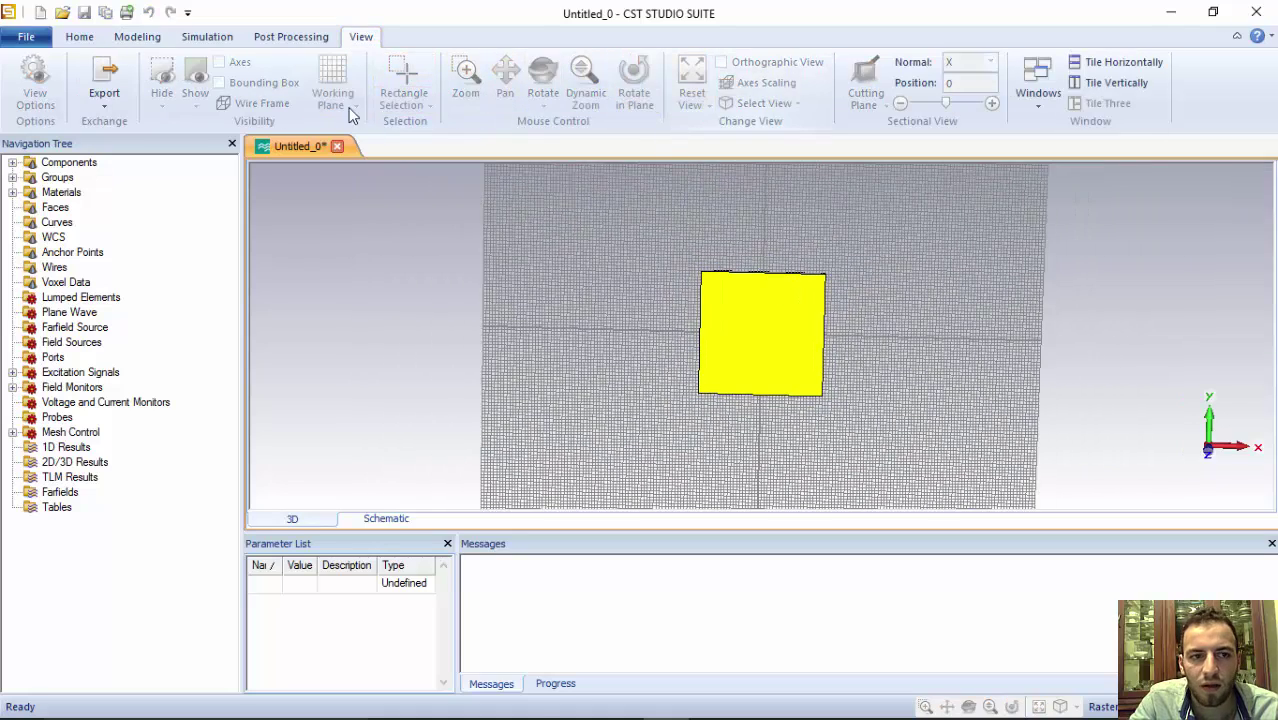
left_click(138, 37)
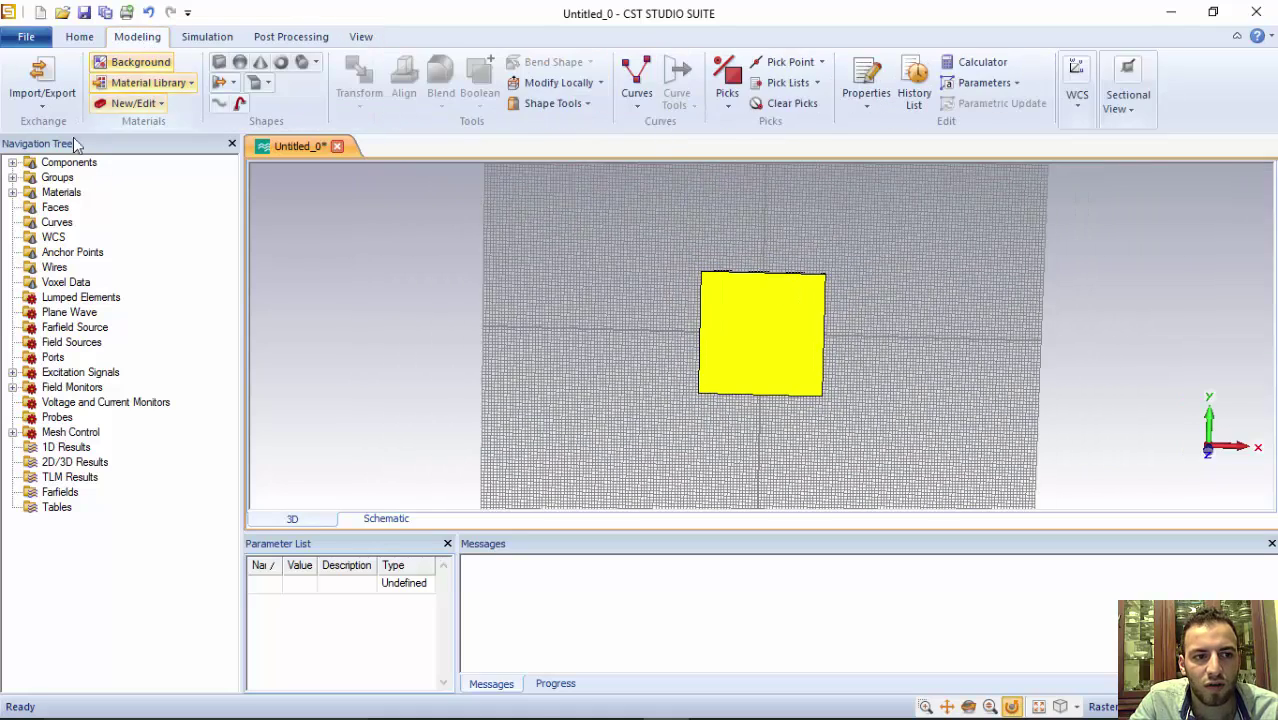
left_click(12, 163)
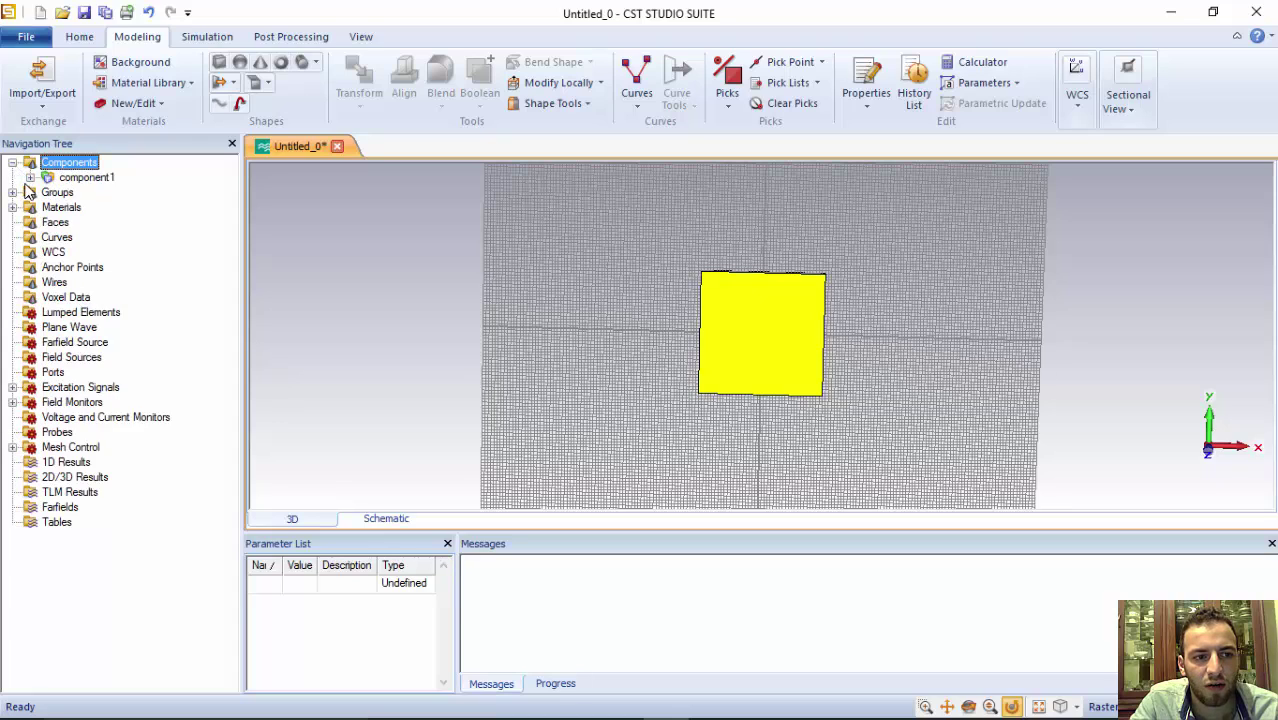
left_click(30, 177)
left_click(100, 192)
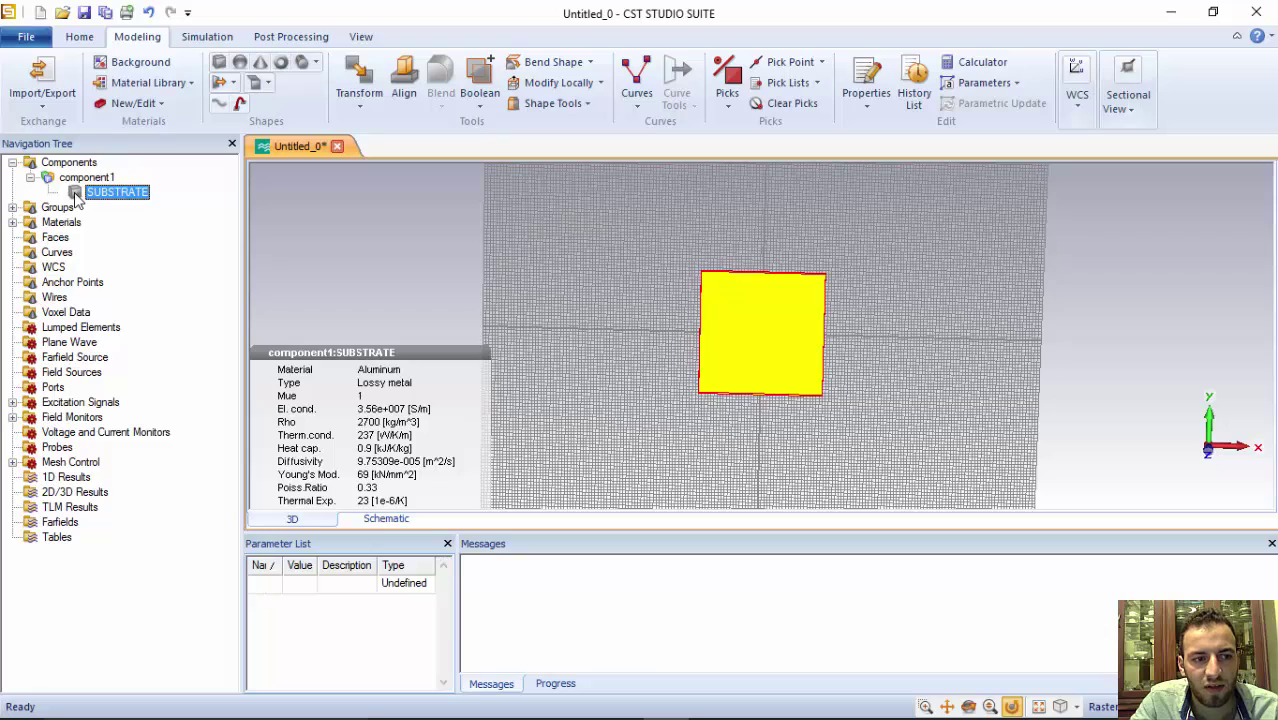
left_click(13, 222)
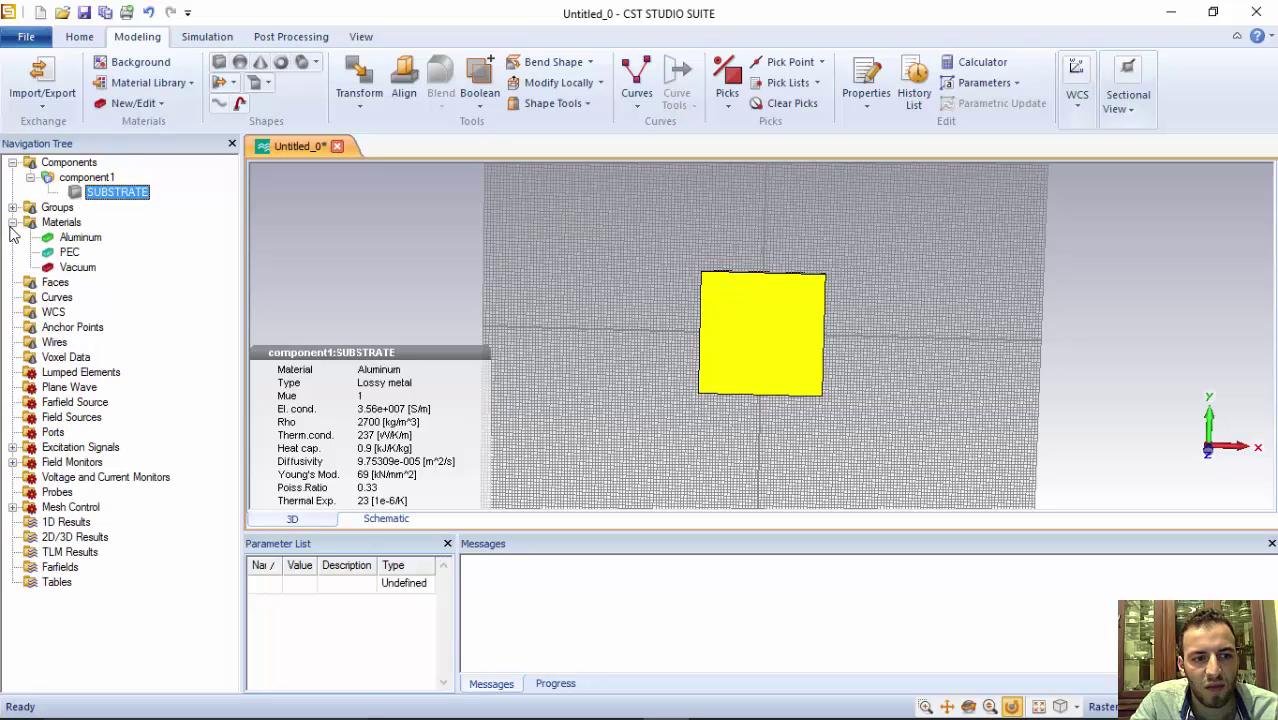
left_click(66, 239)
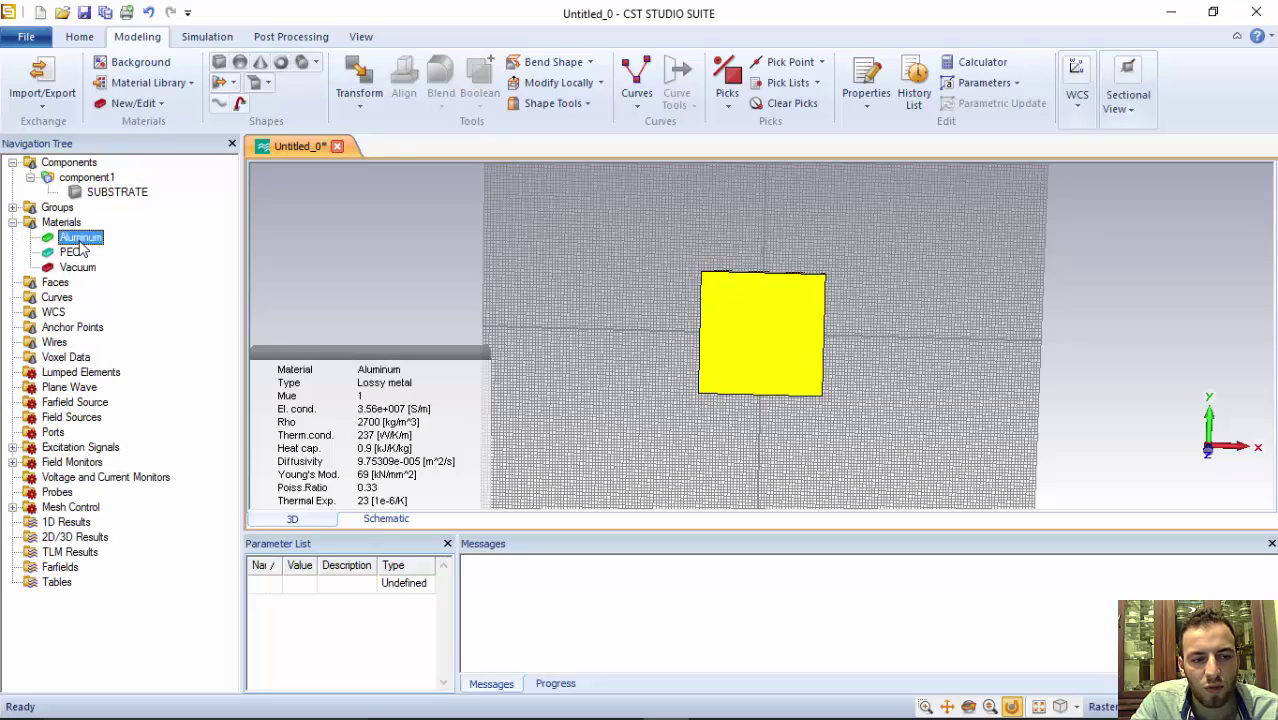
Start a new sphere with numeric entry, setting its top radius to 3 and its material to PEC.
left_click(240, 62)
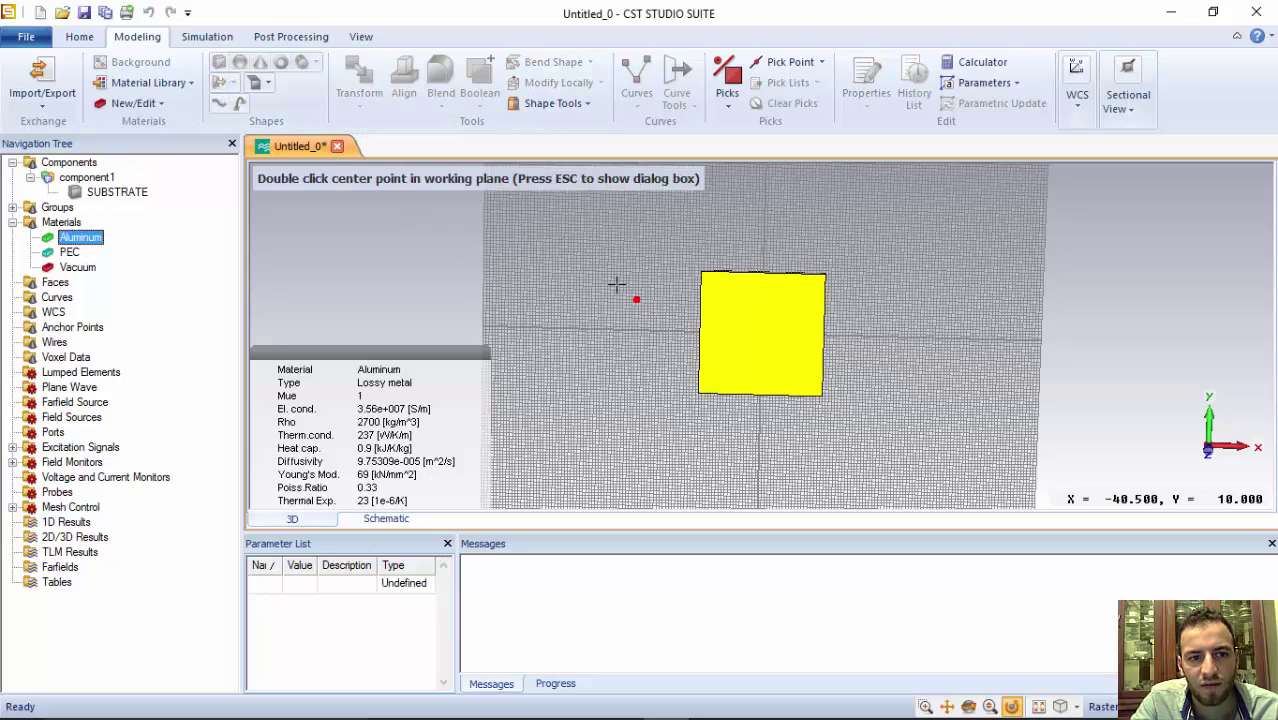
left_click(586, 261)
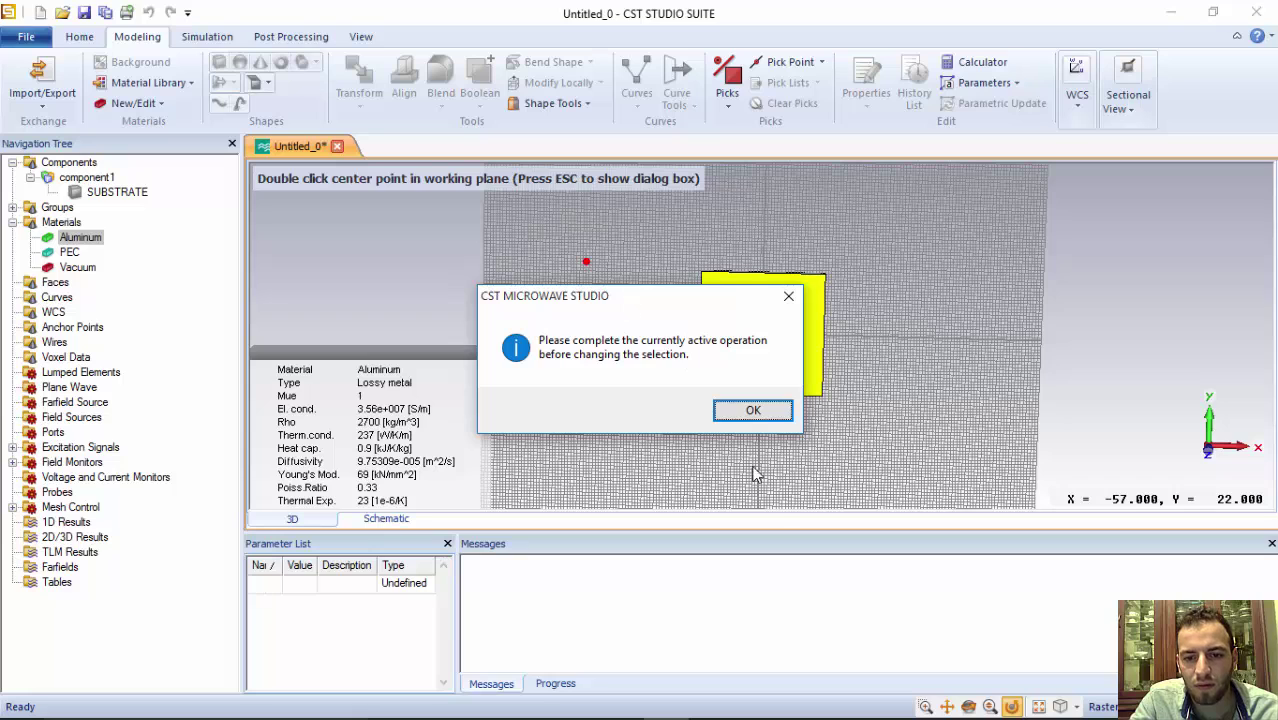
left_click(757, 407)
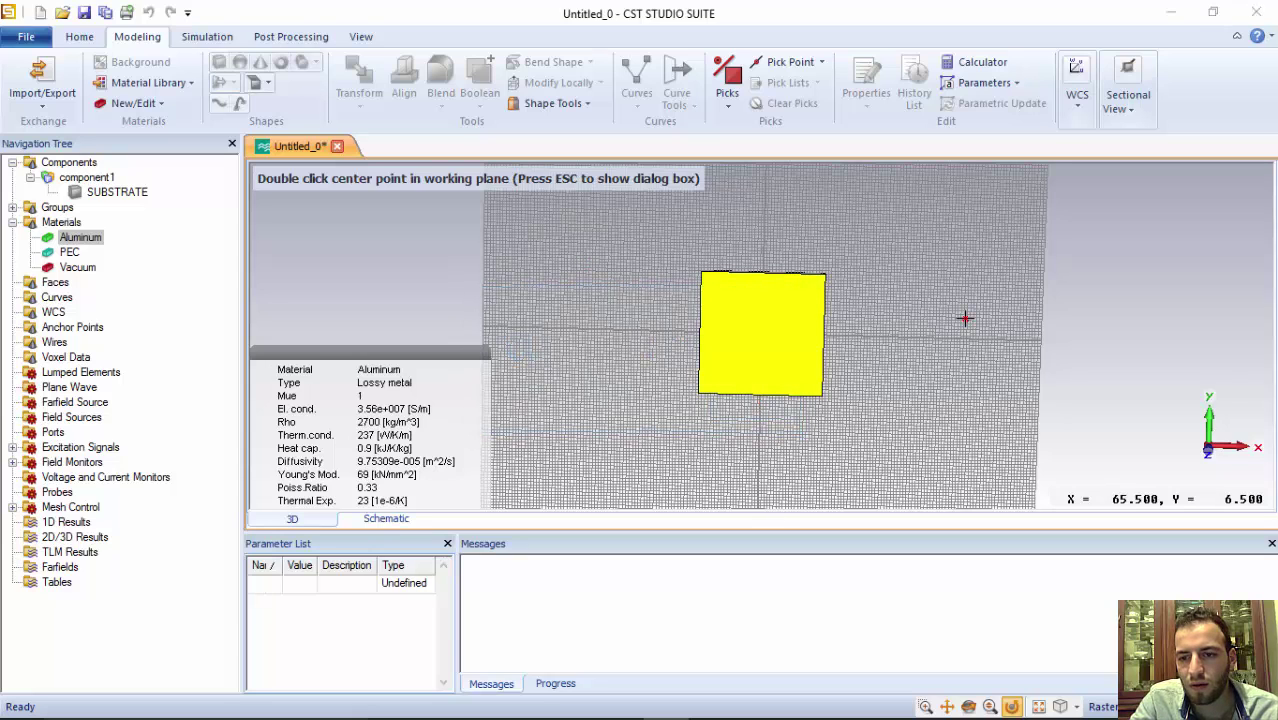
key("Escape")
left_click(1010, 168)
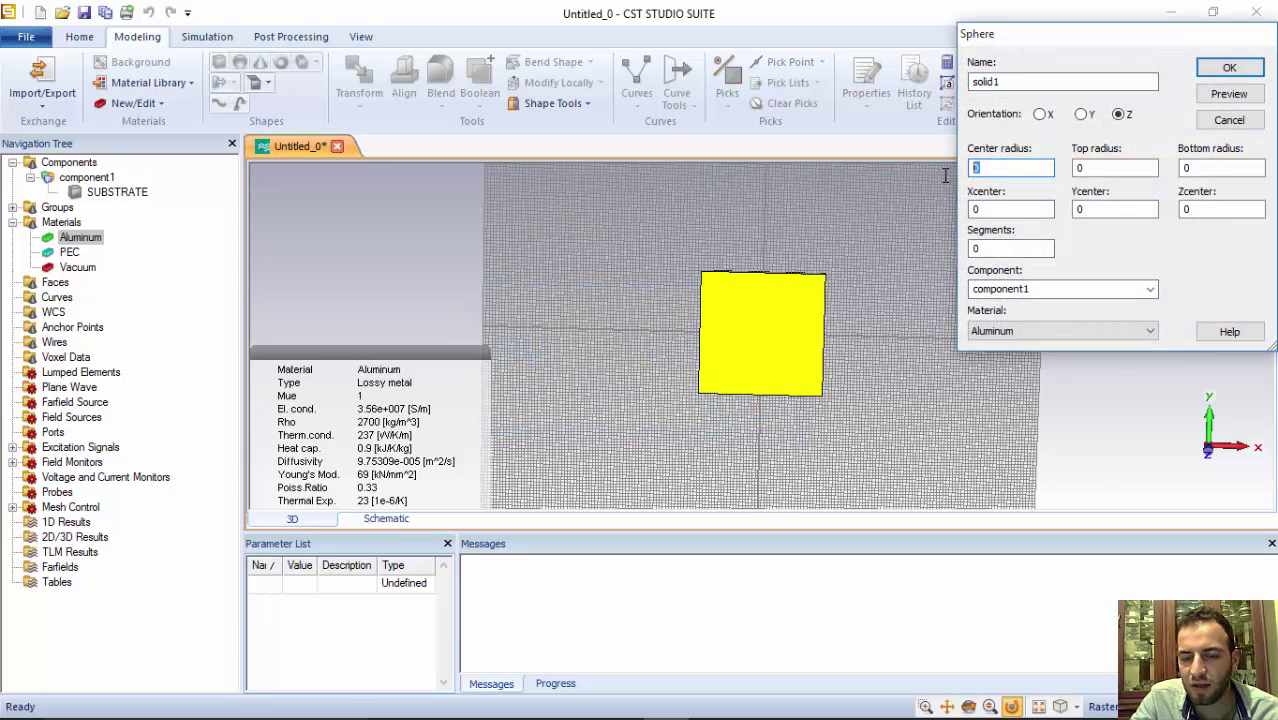
left_click(1078, 168)
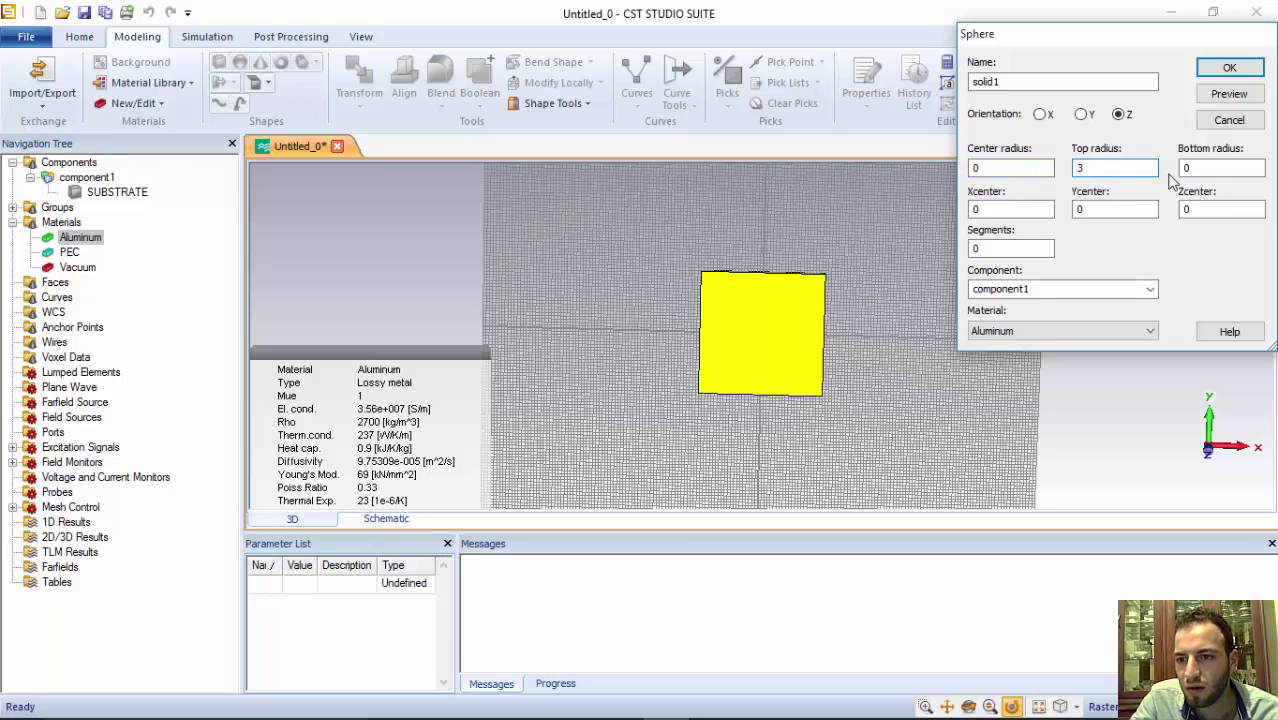
left_click(976, 210)
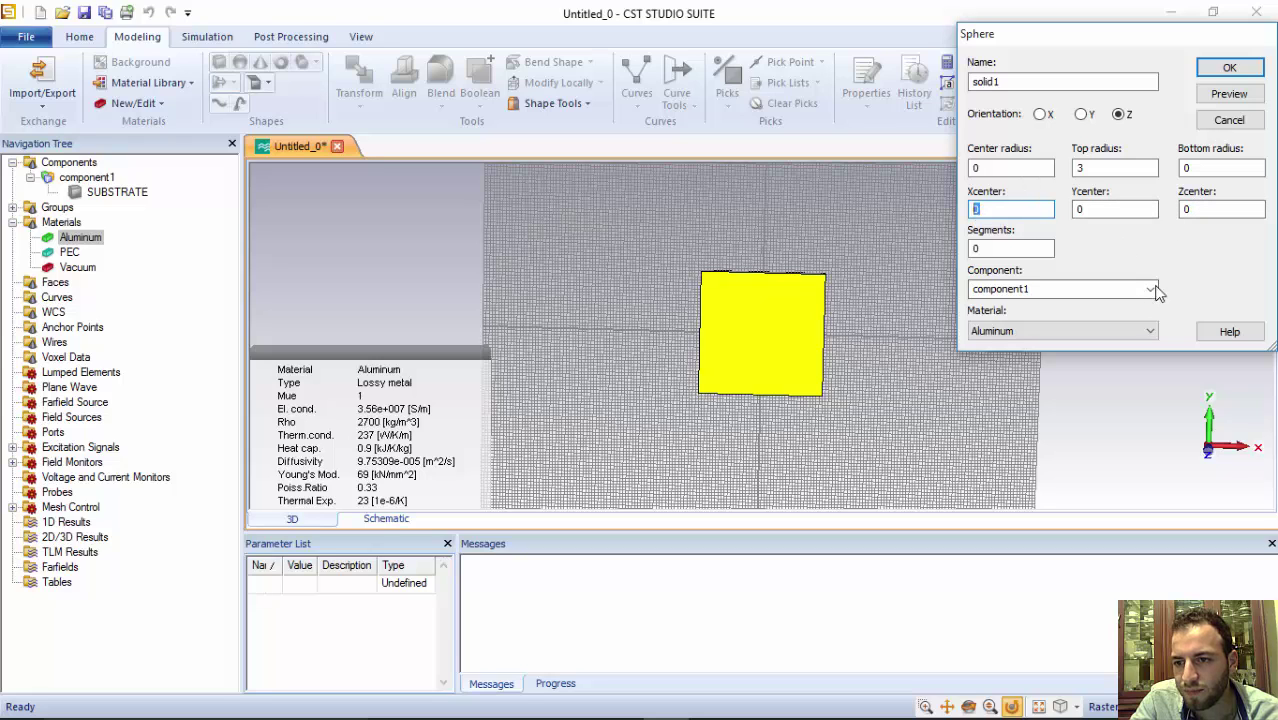
left_click(1125, 332)
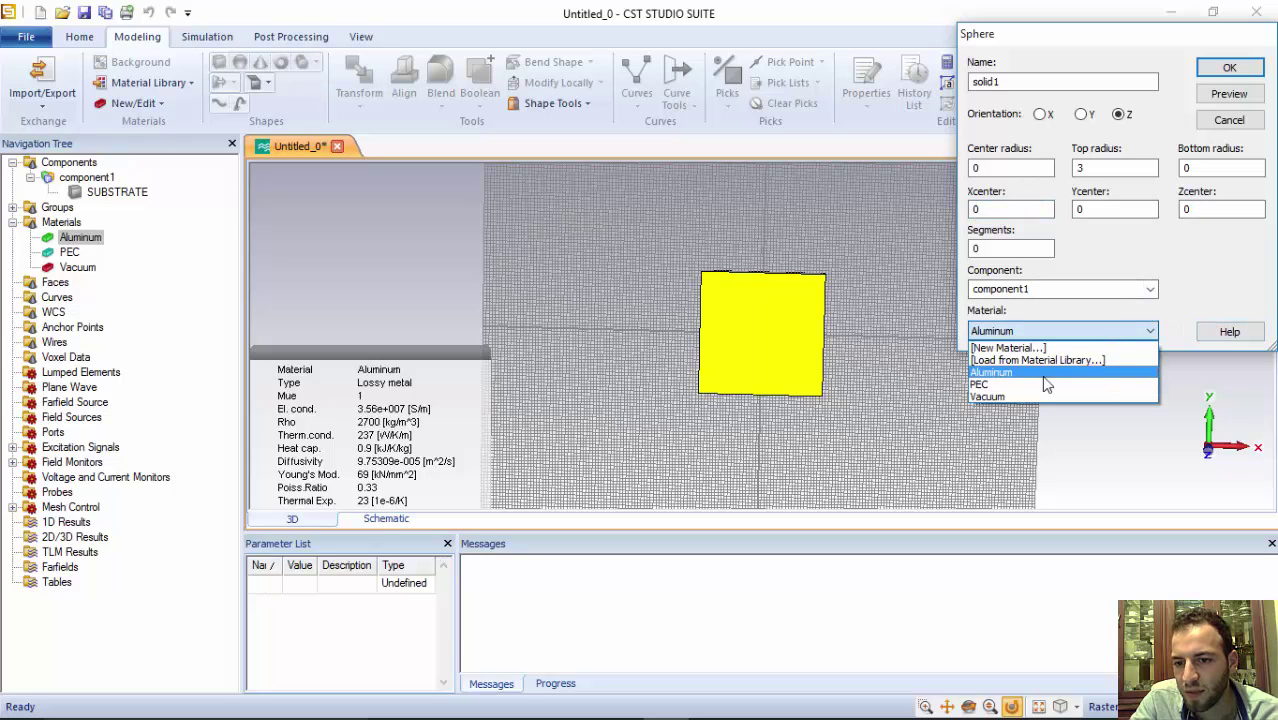
left_click(1040, 385)
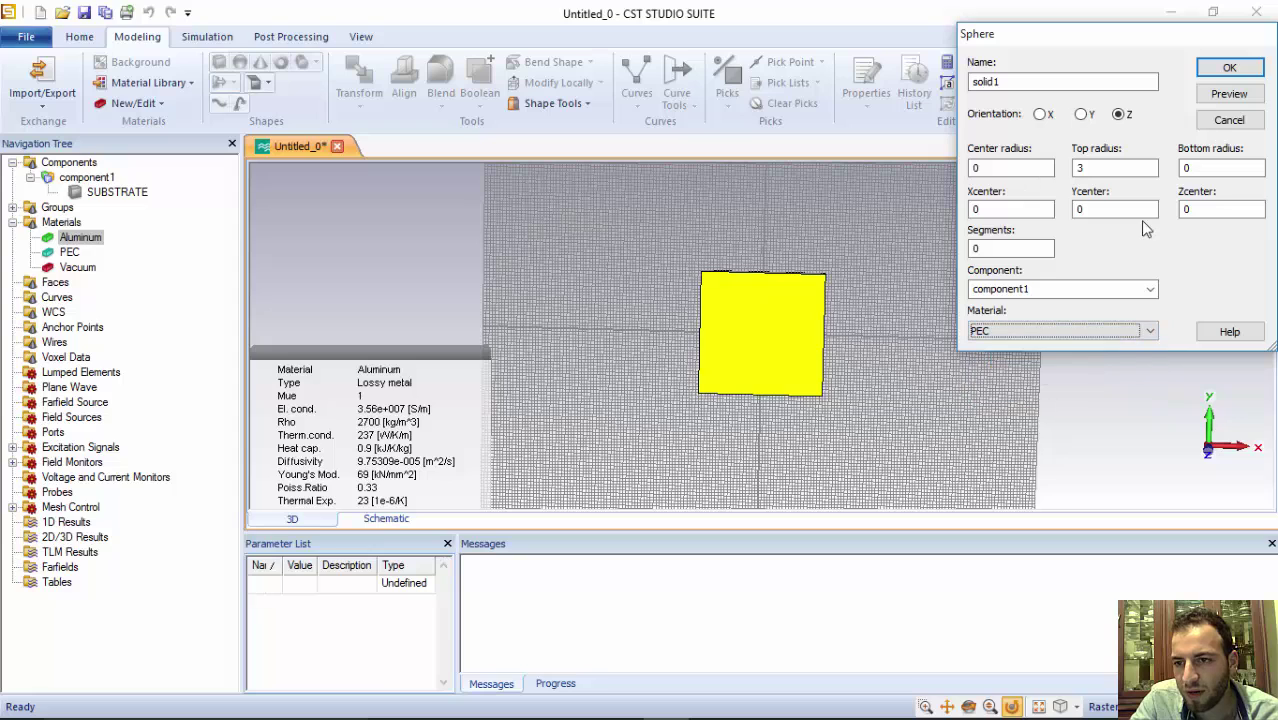
Set the sphere's center radius to 2 and try to preview the shape.
left_click(1233, 98)
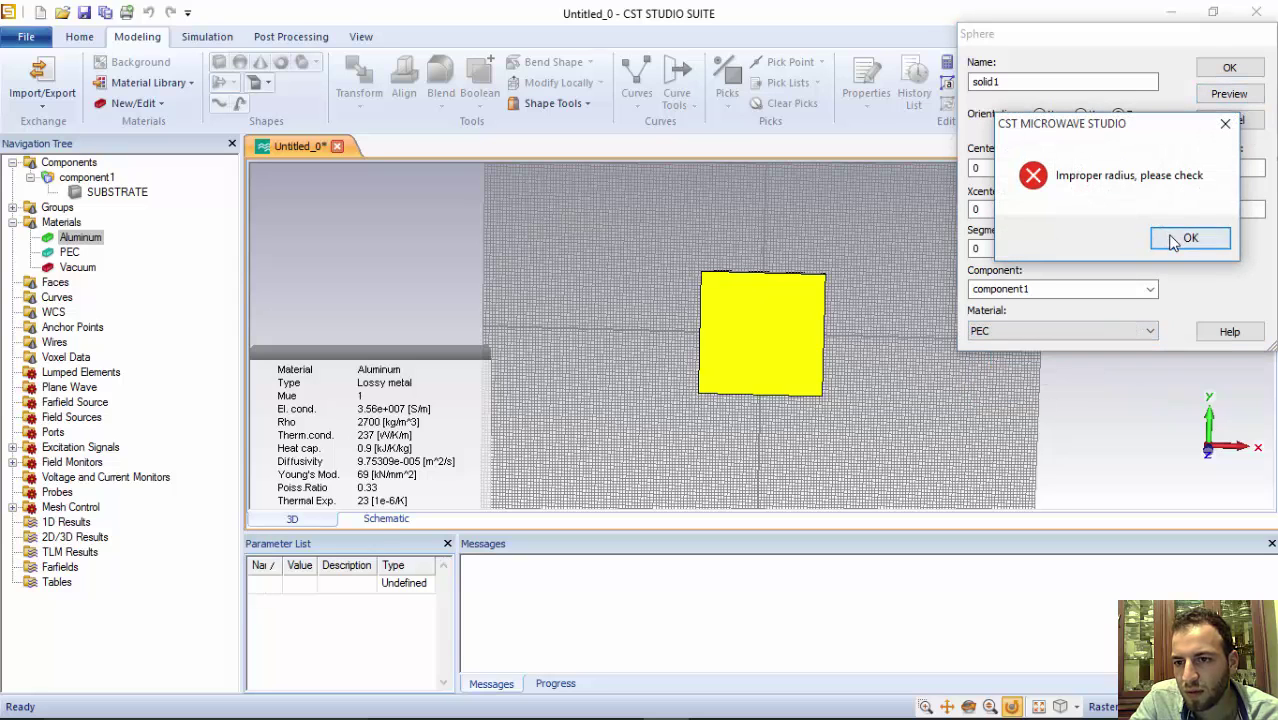
left_click(1188, 238)
type("3")
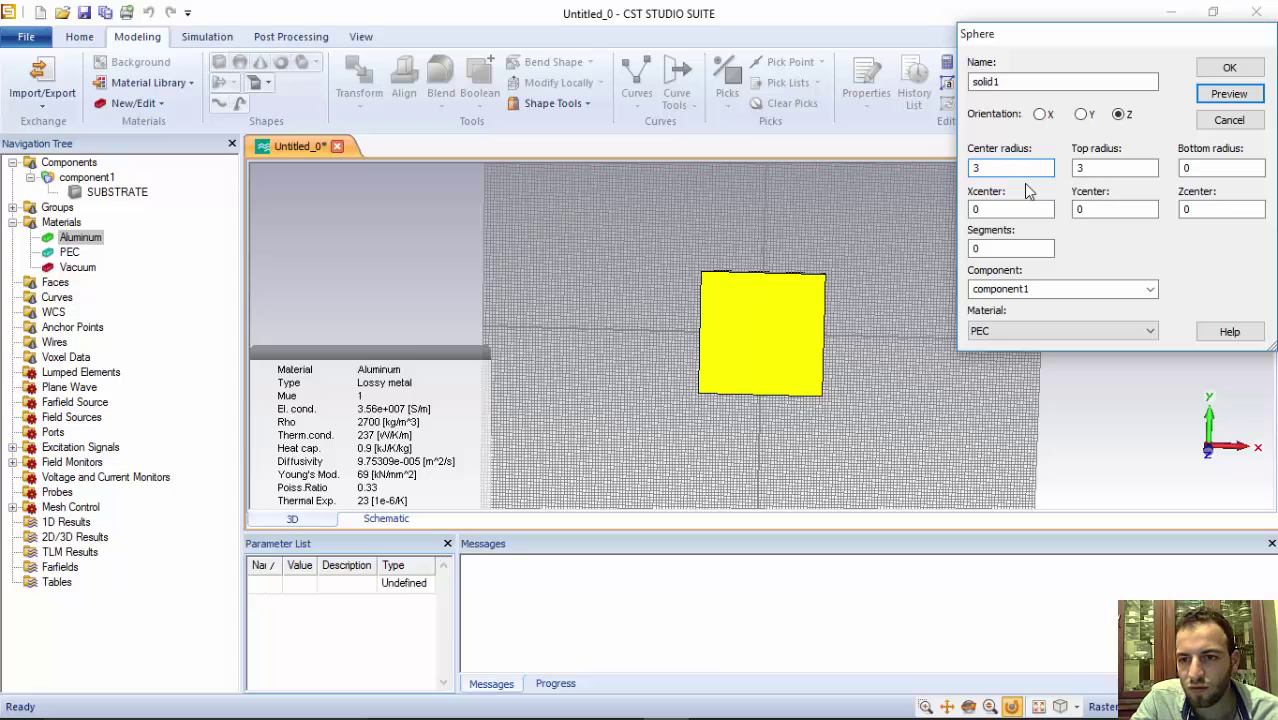
key("BackSpace")
type("2")
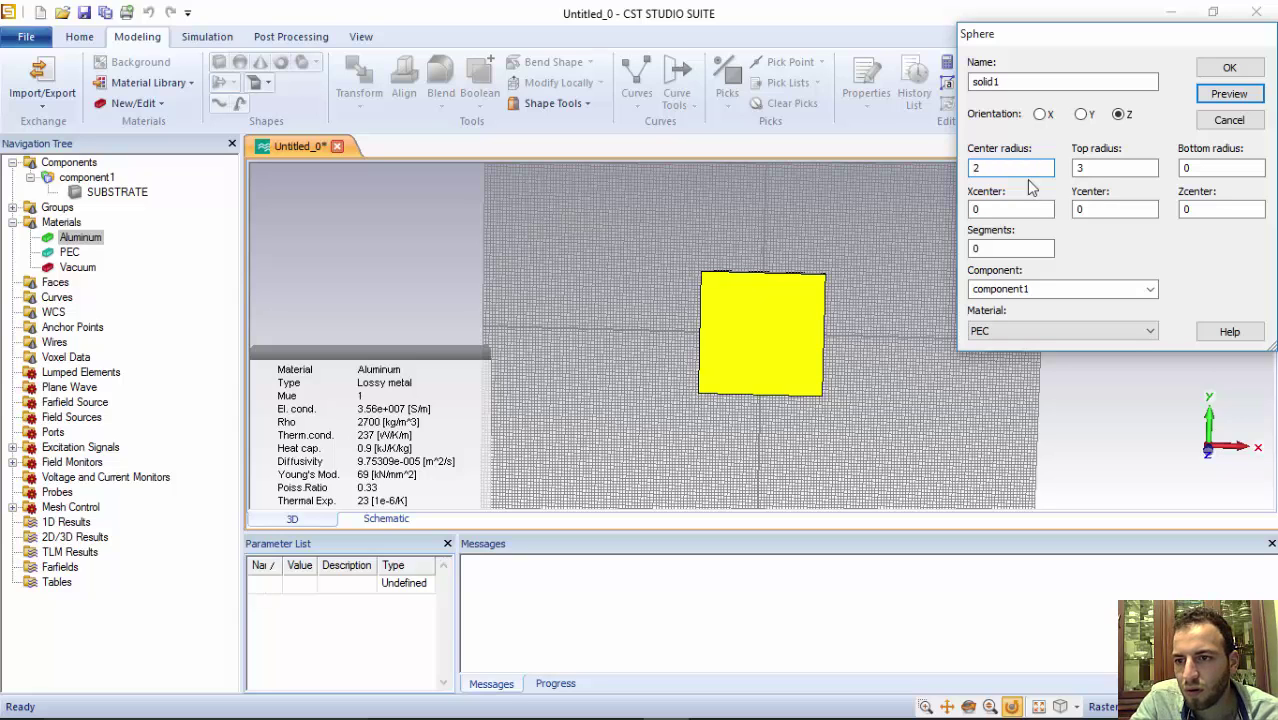
left_click(1216, 90)
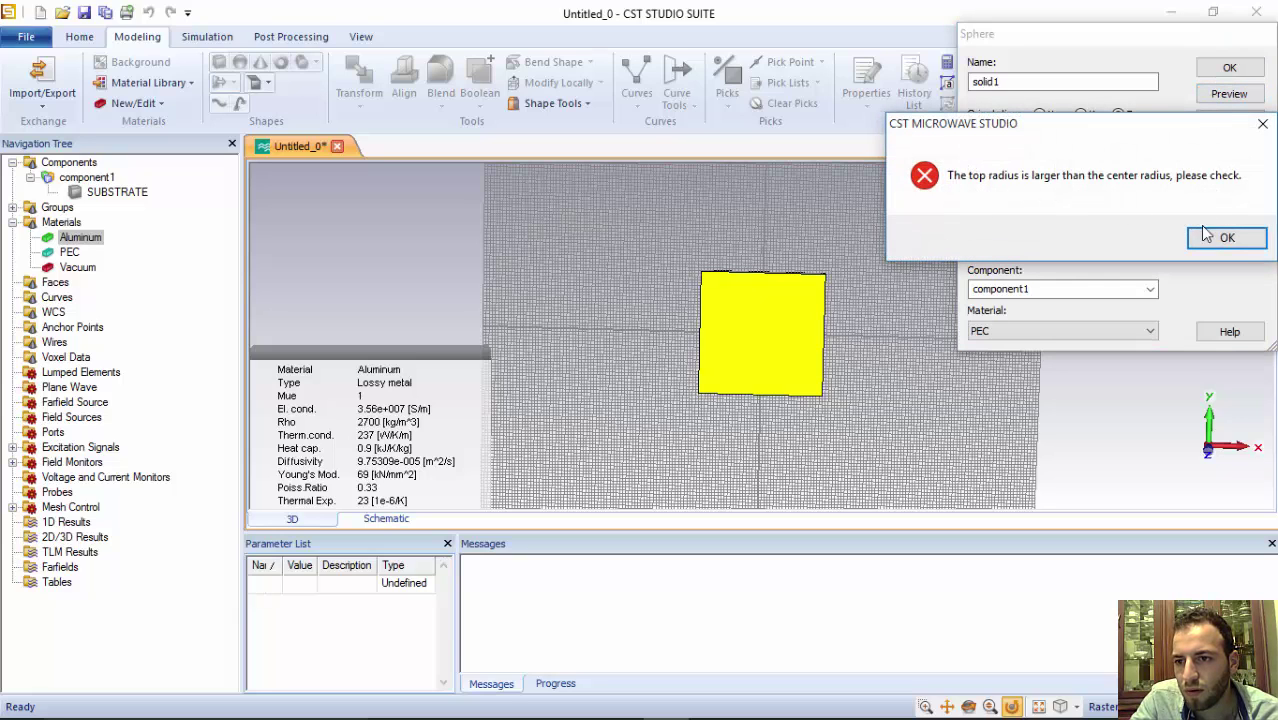
left_click(1200, 238)
Set the sphere's top radius to 7 and bottom radius to 3, and try to preview the shape.
double_click(1078, 167)
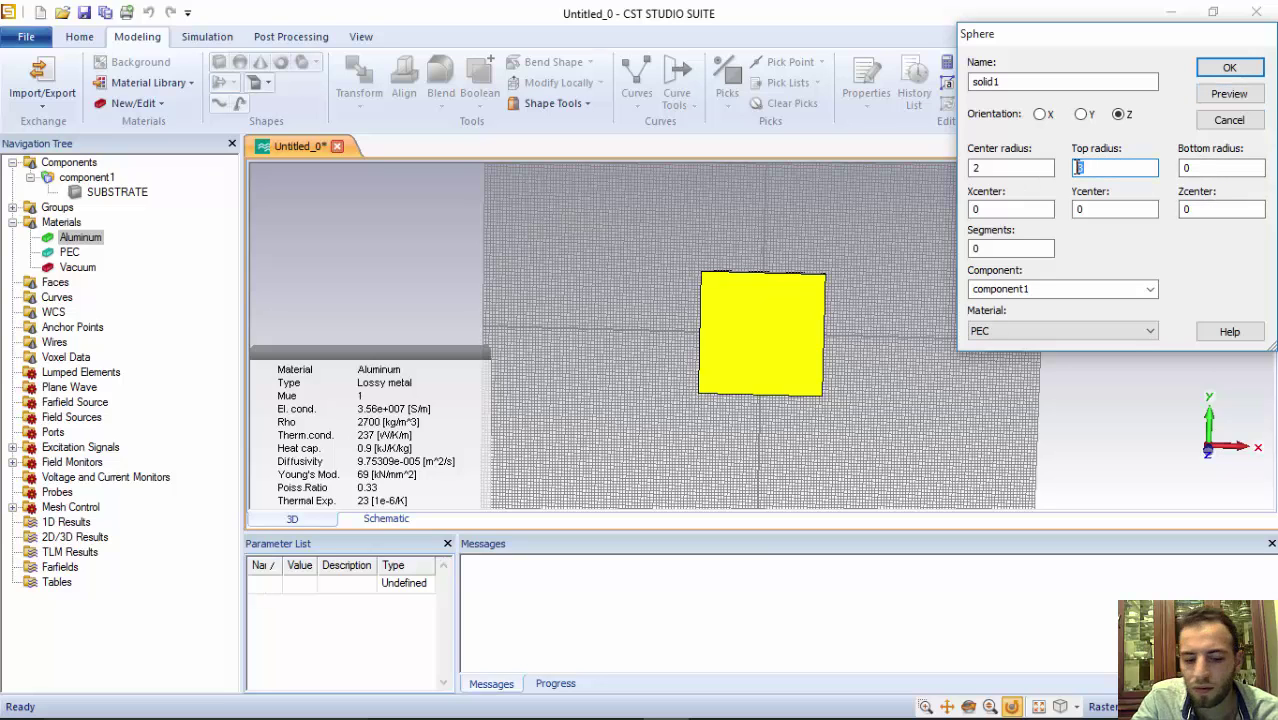
key("Tab")
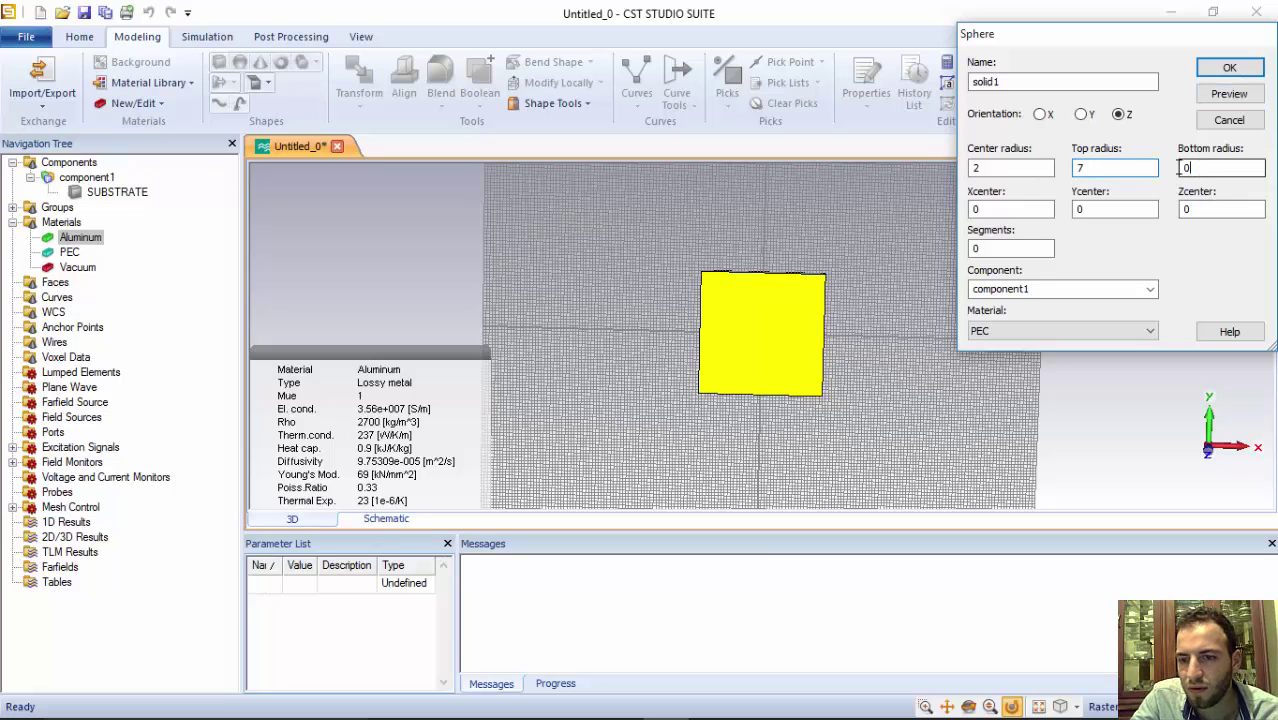
type("3")
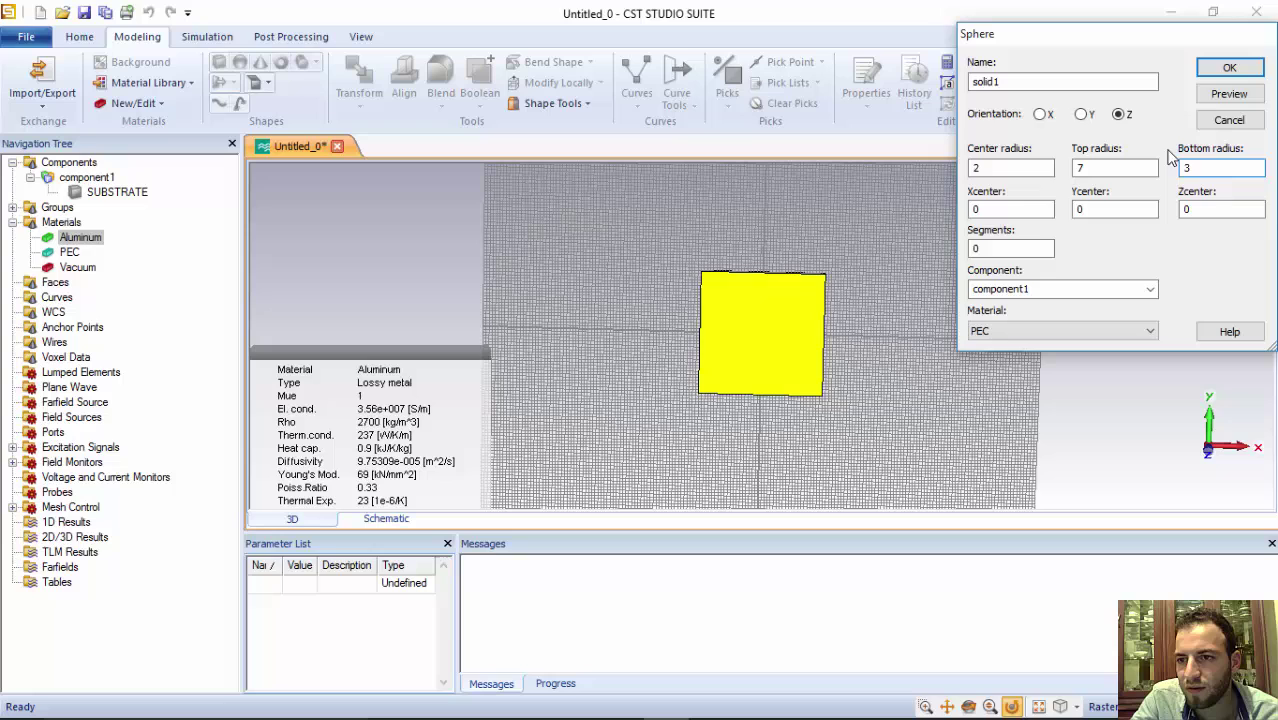
left_click(1216, 93)
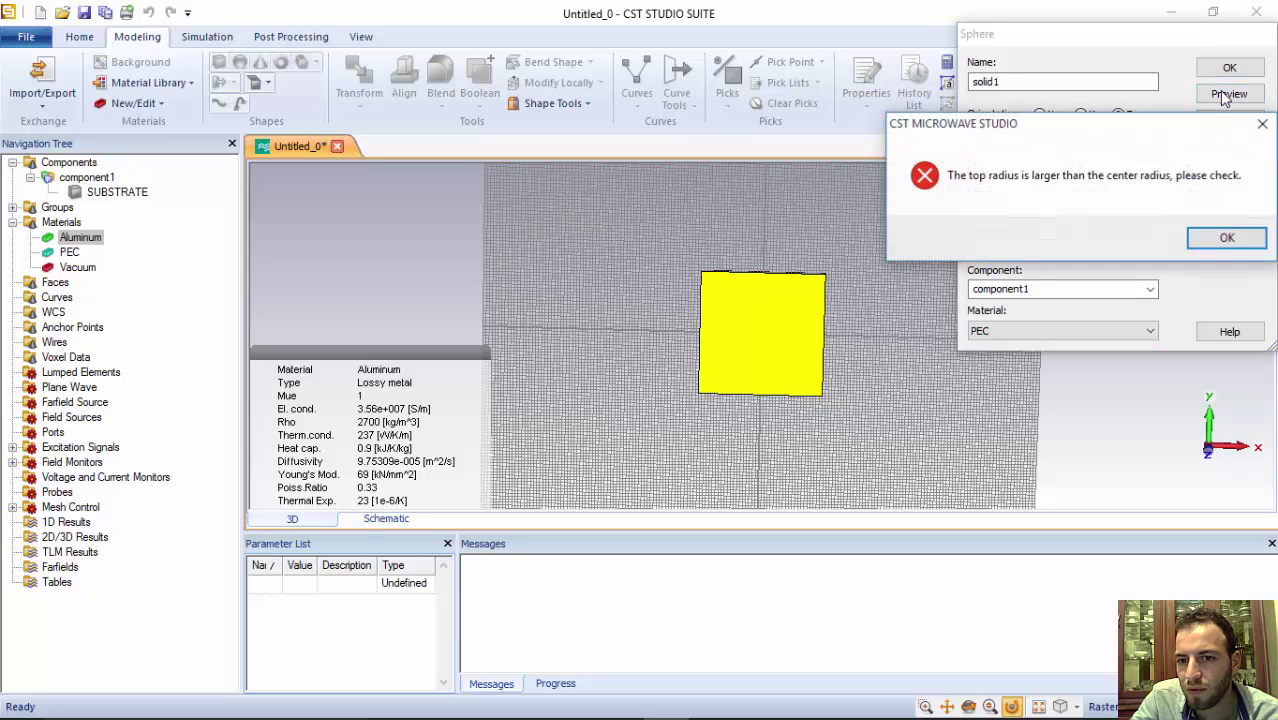
left_click(1200, 239)
left_click(1089, 168)
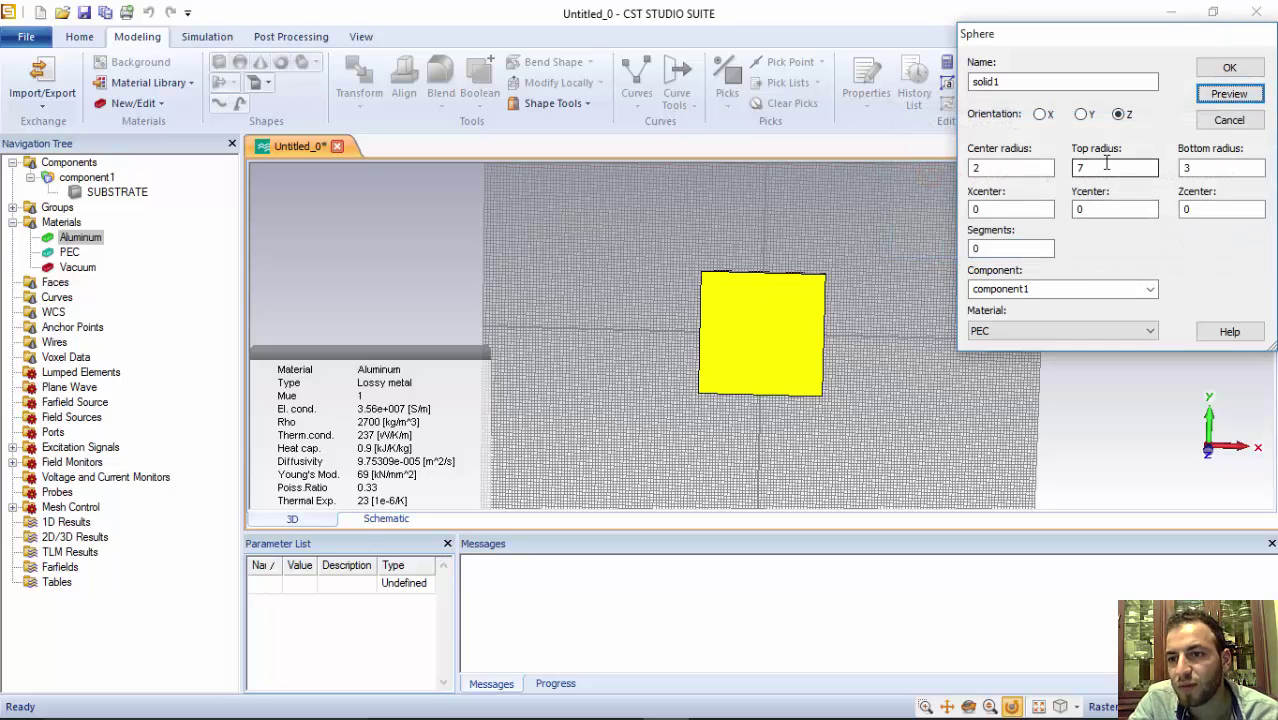
left_click(1226, 94)
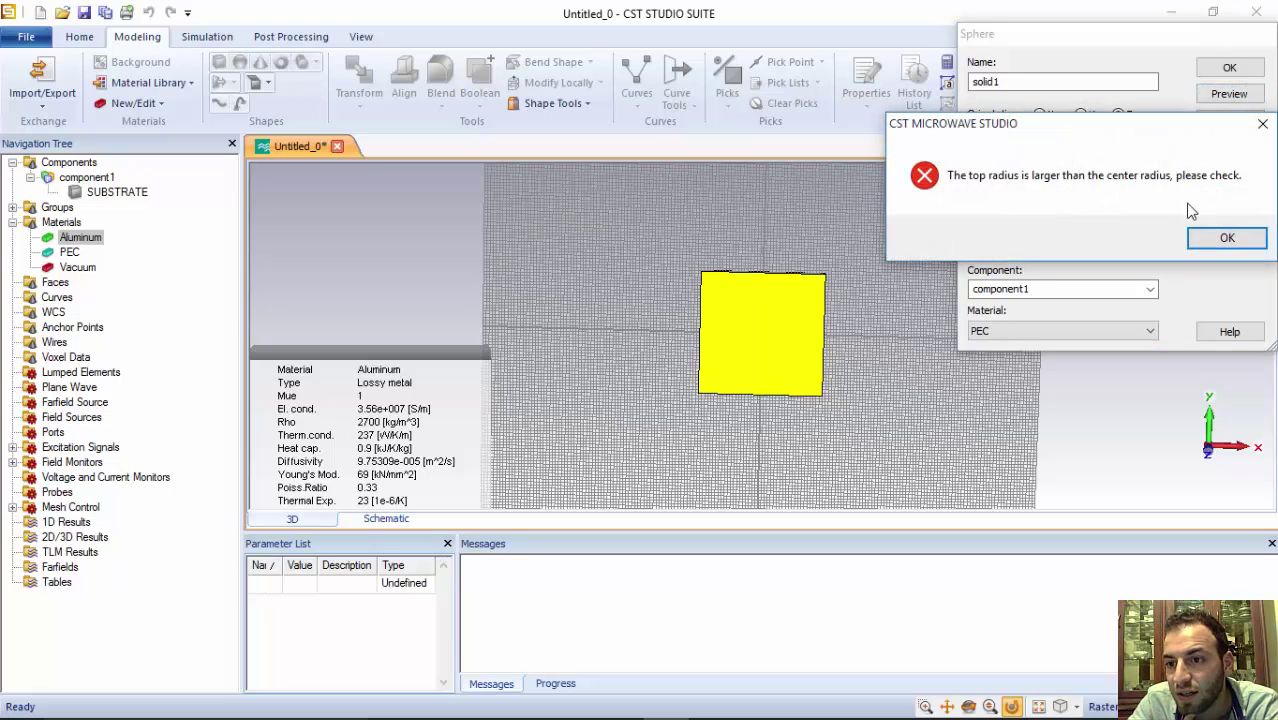
left_click(1207, 238)
Set the sphere's center radius to 7 and top radius to 2, preview the shape and create it.
double_click(1080, 168)
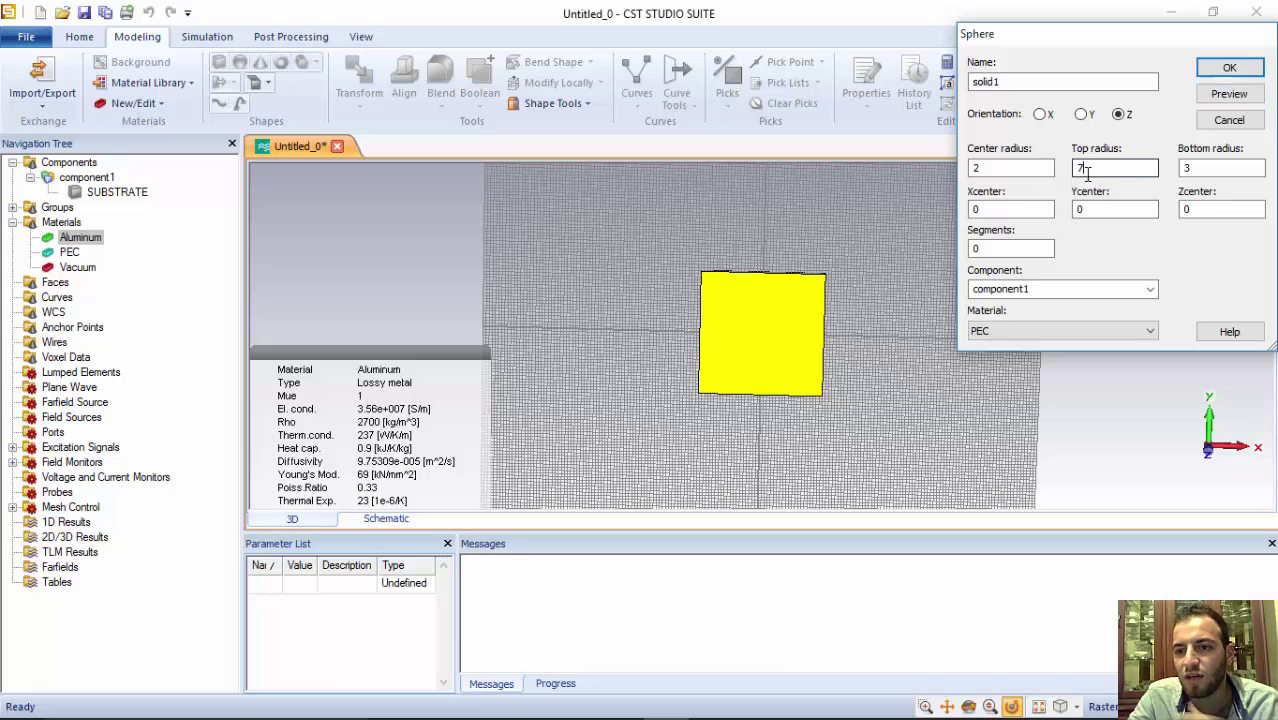
double_click(1042, 172)
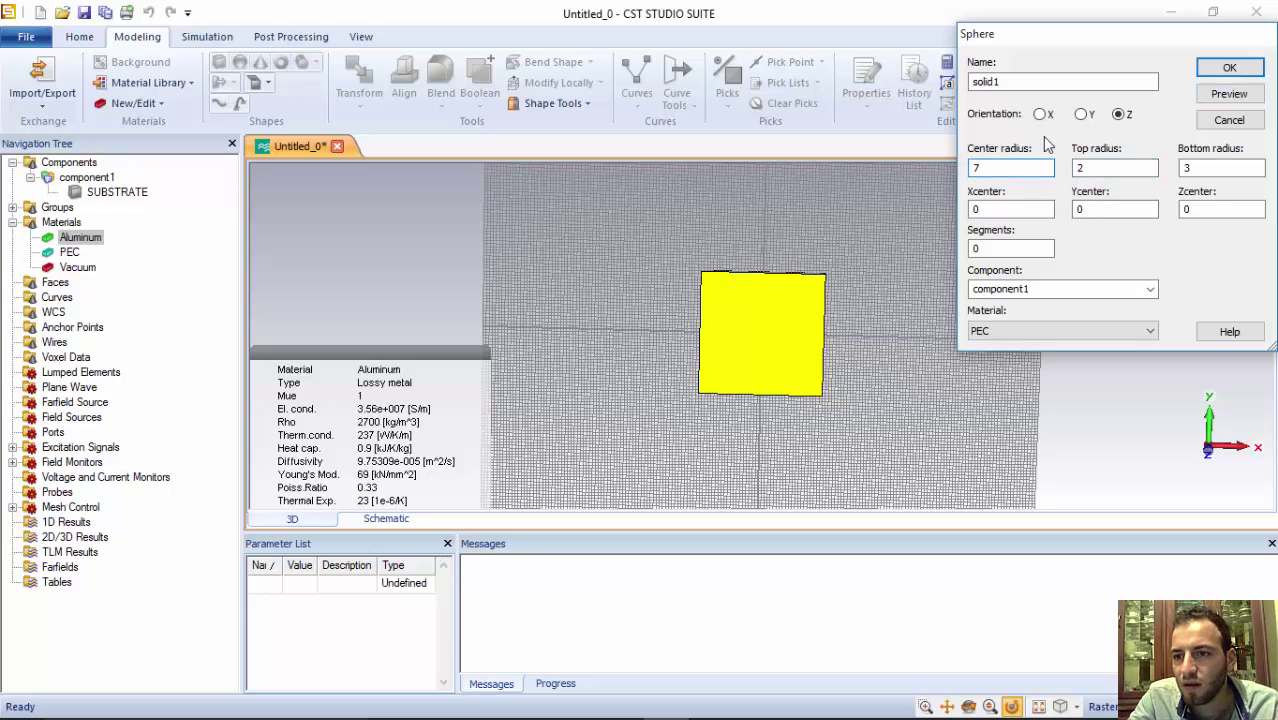
left_click(1230, 94)
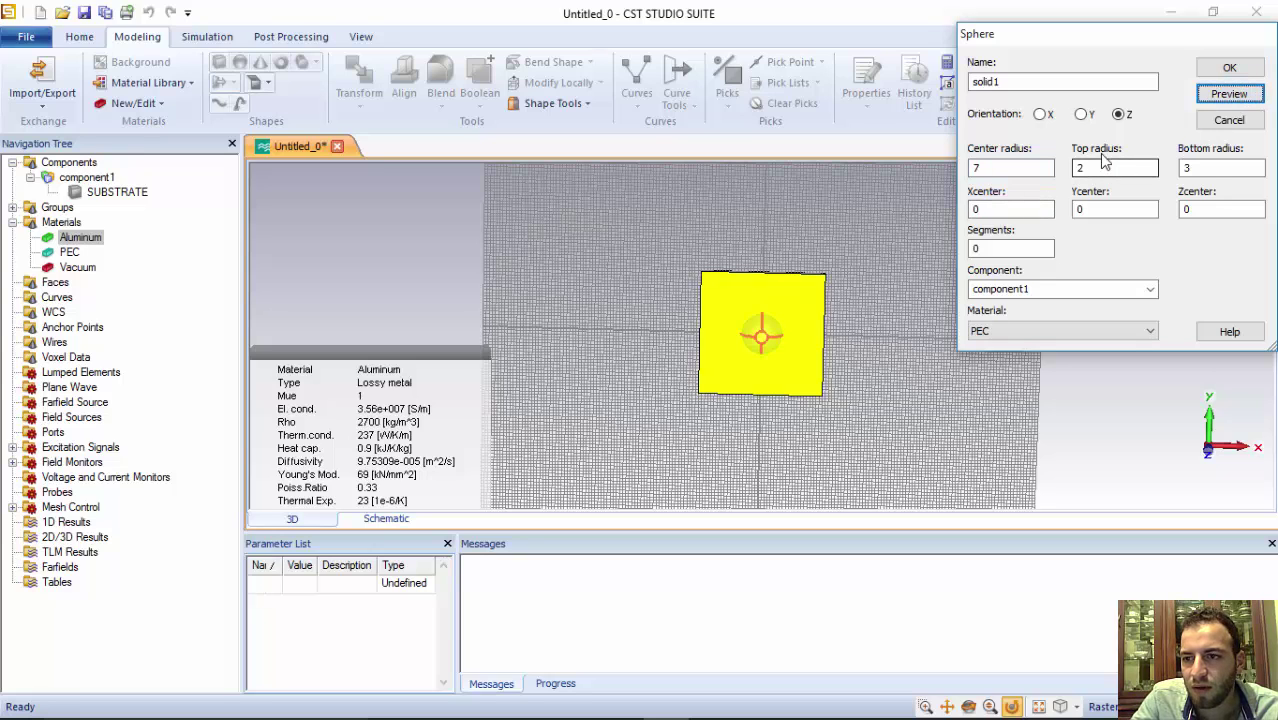
left_click(1229, 67)
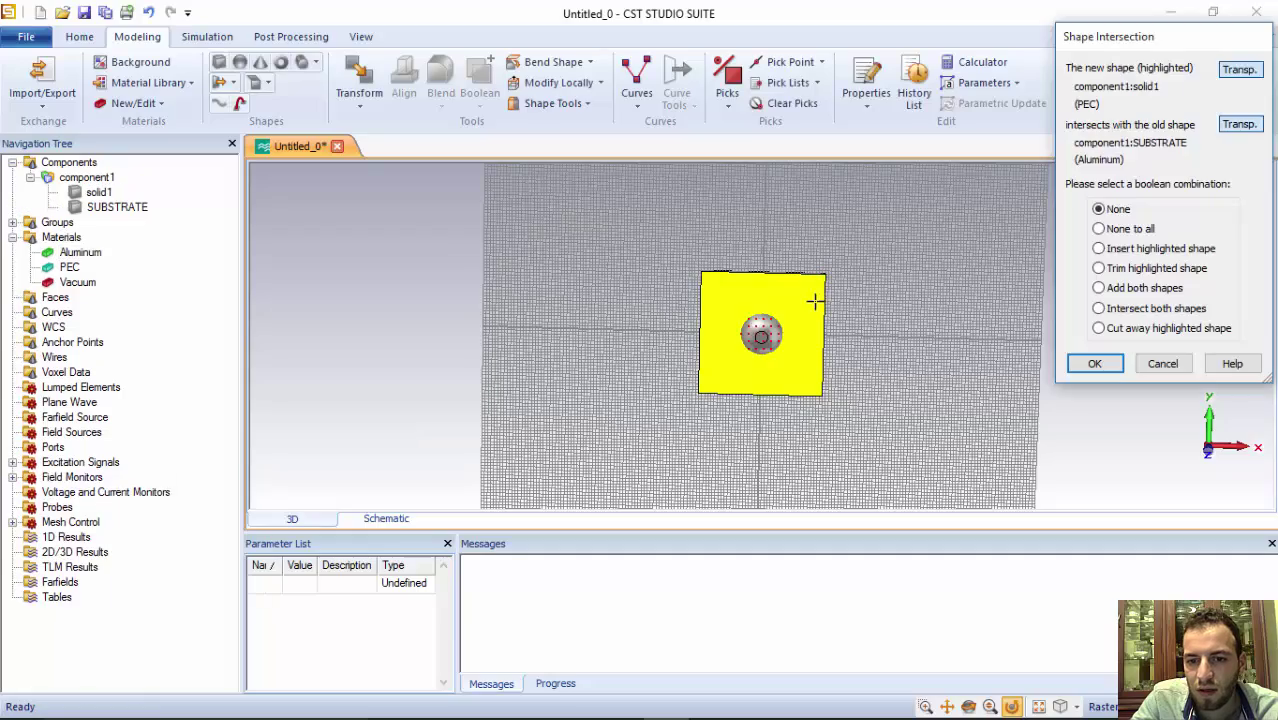
Resolve the intersection between the new sphere and SUBSTRATE with no boolean combination.
mouse_move(790, 306)
left_mouse_down()
mouse_move(832, 367)
mouse_move(800, 320)
left_mouse_up()
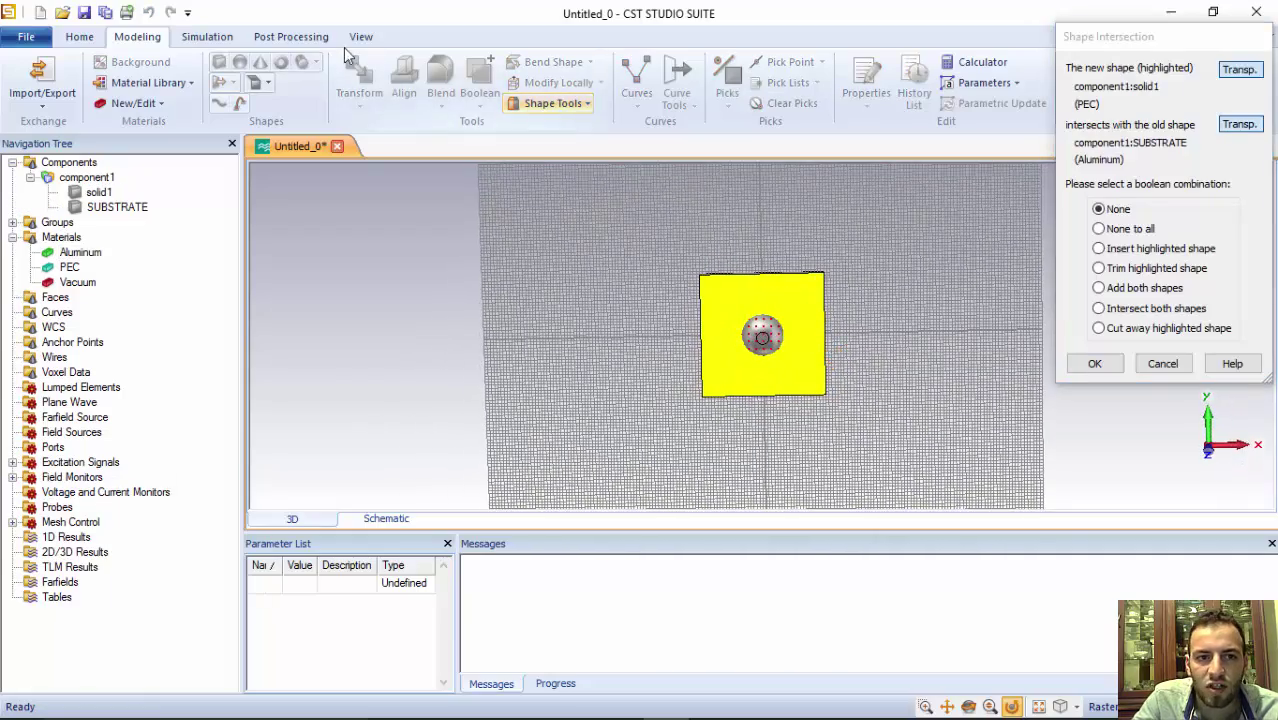
left_click(361, 36)
left_click(466, 72)
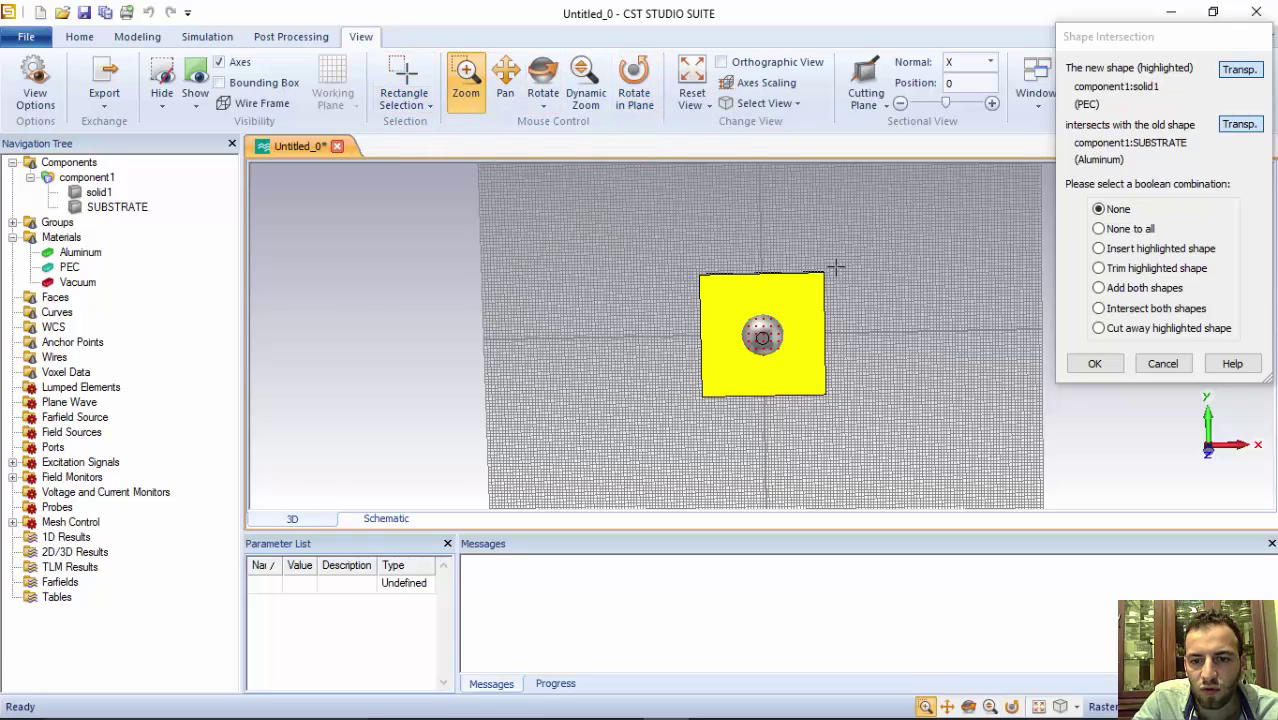
left_click_drag(837, 270, 677, 428)
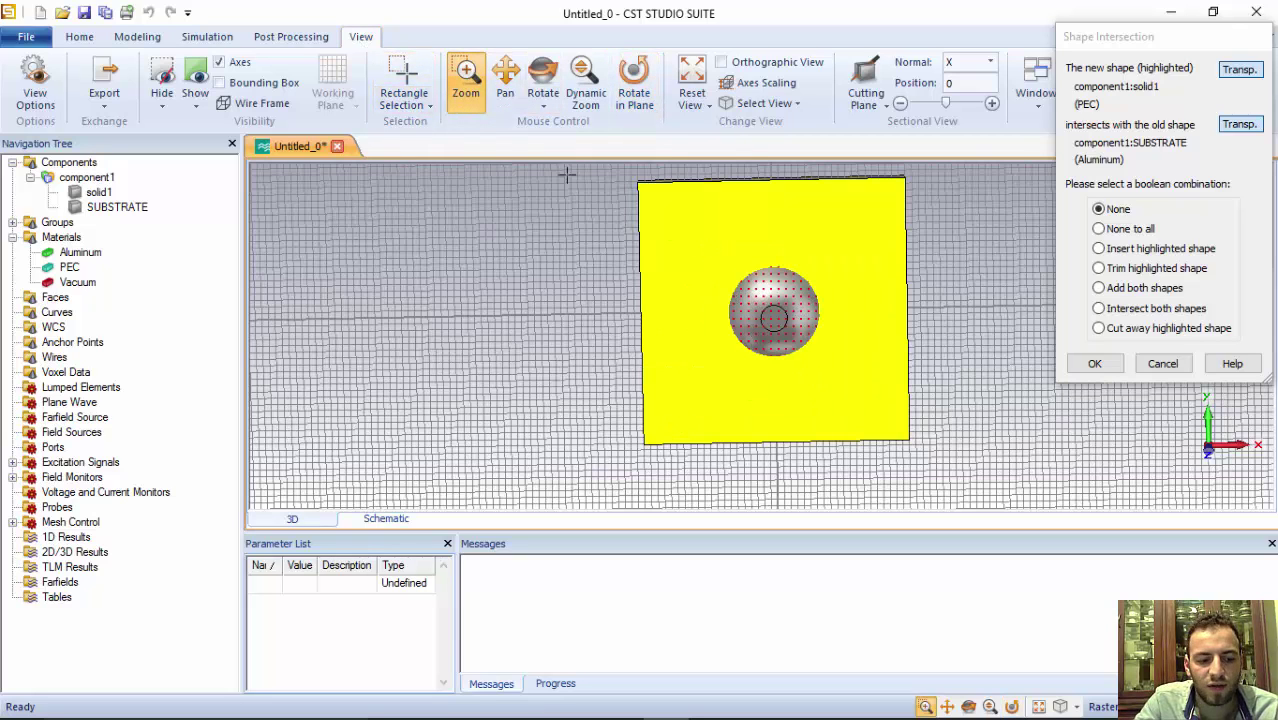
left_click(1094, 363)
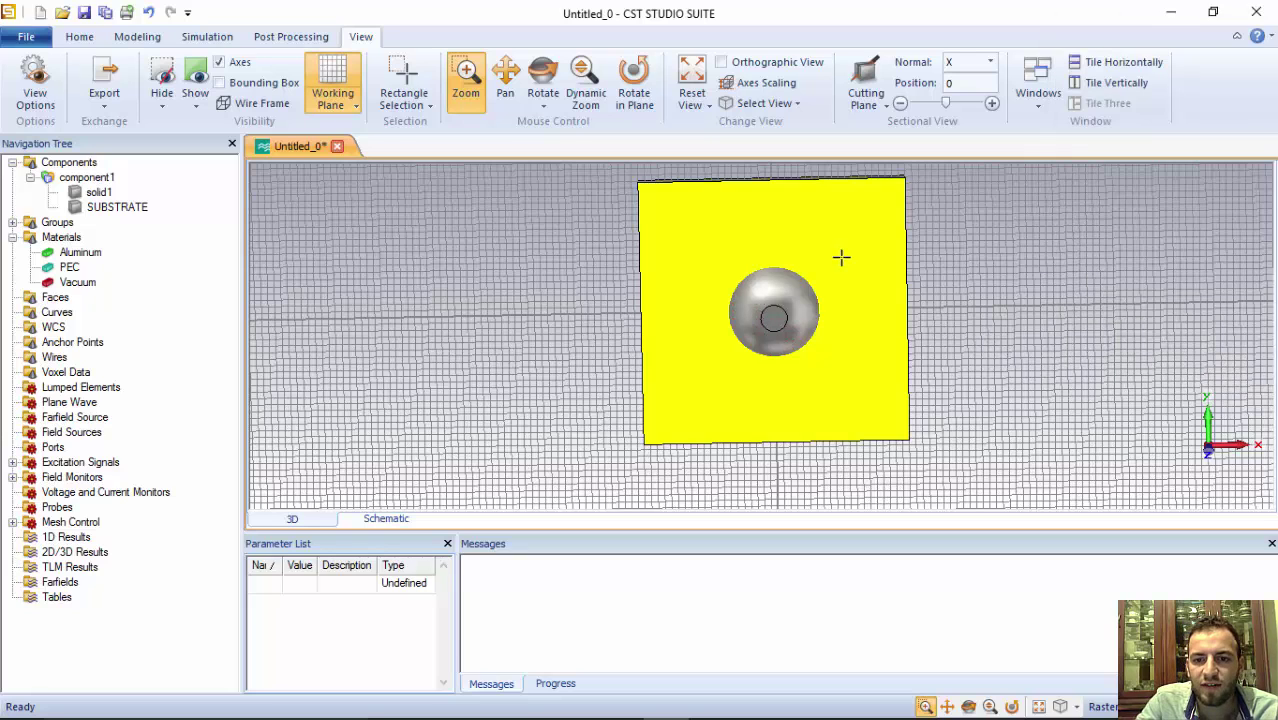
Rename the solid1 sphere in component1 as sphere 1.
left_click(100, 193)
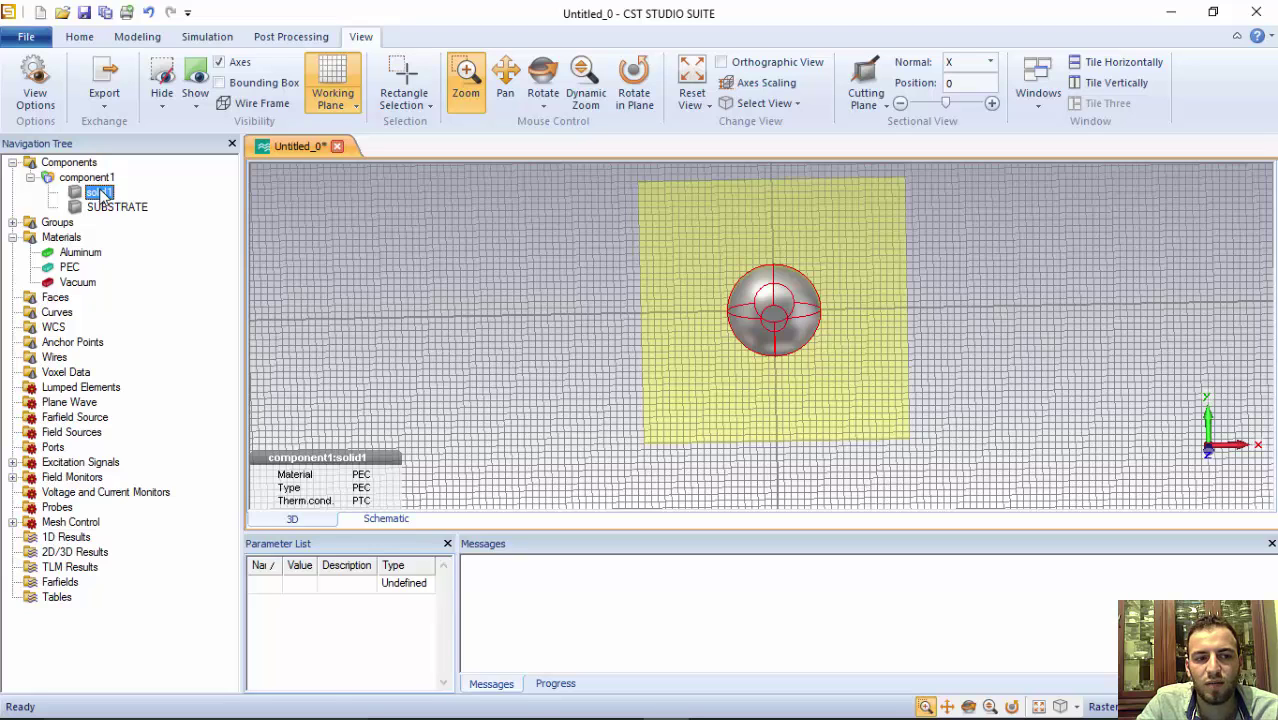
right_click(104, 196)
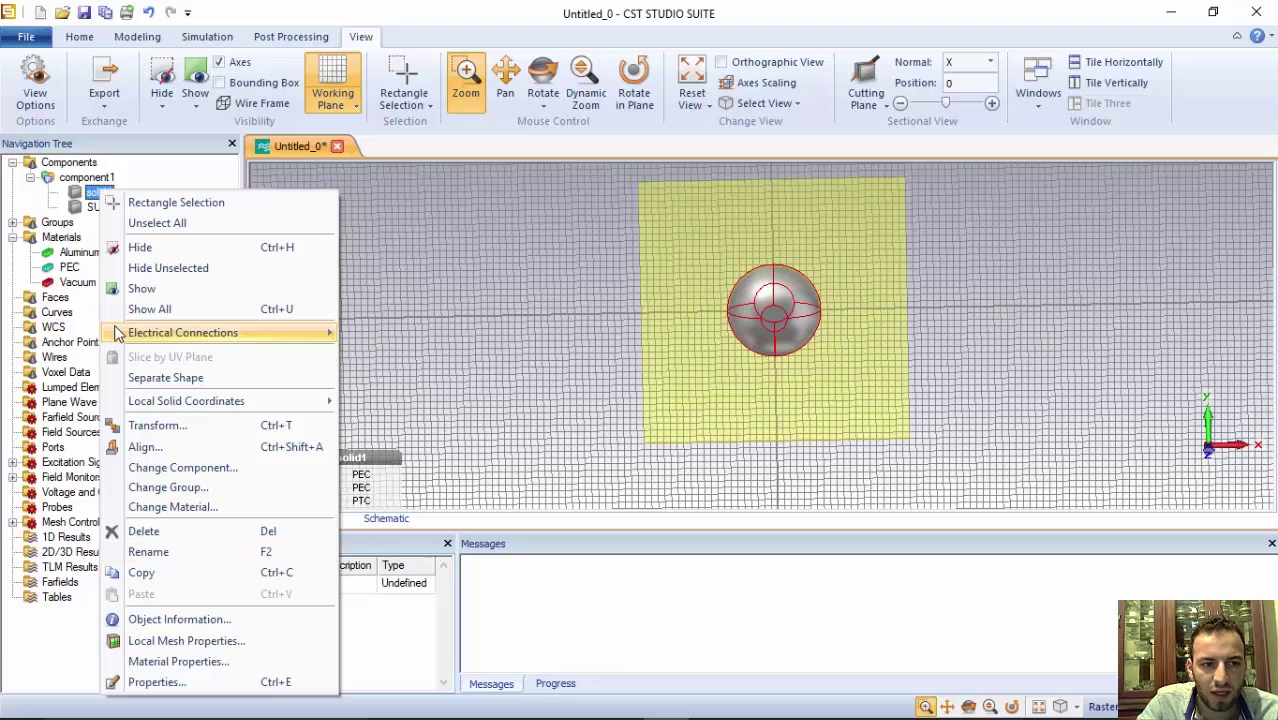
left_click(81, 194)
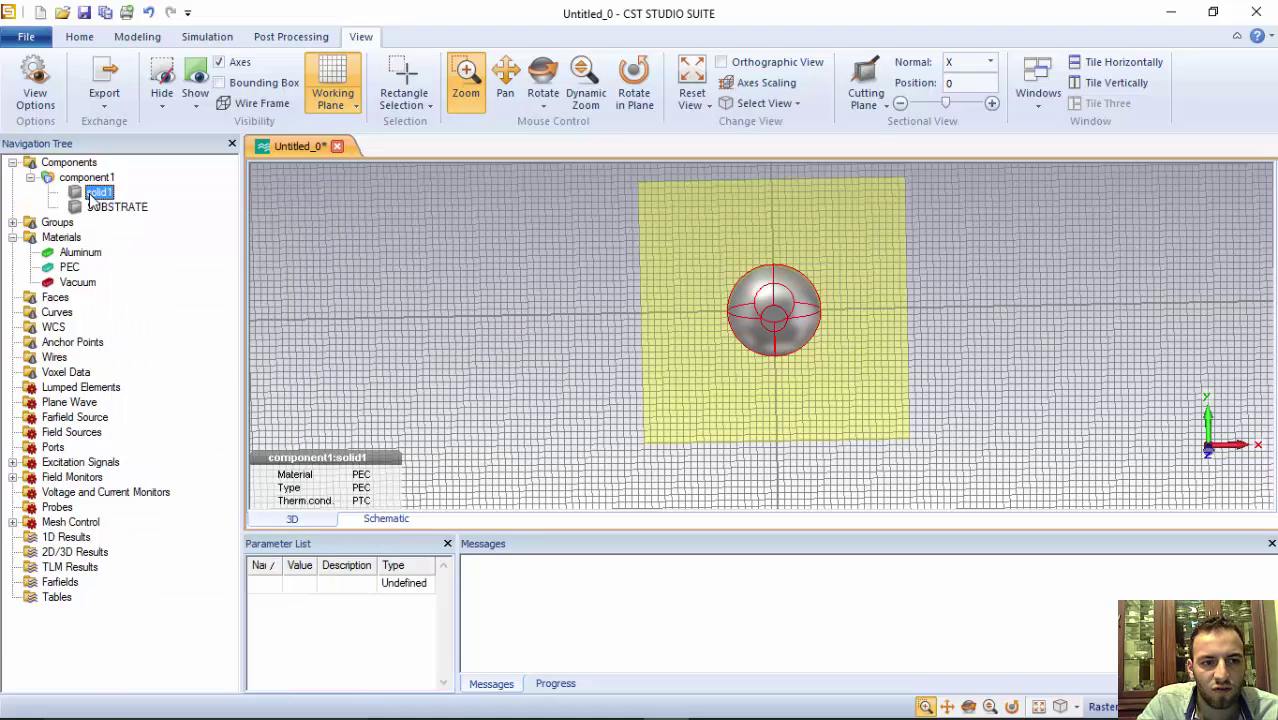
right_click(91, 194)
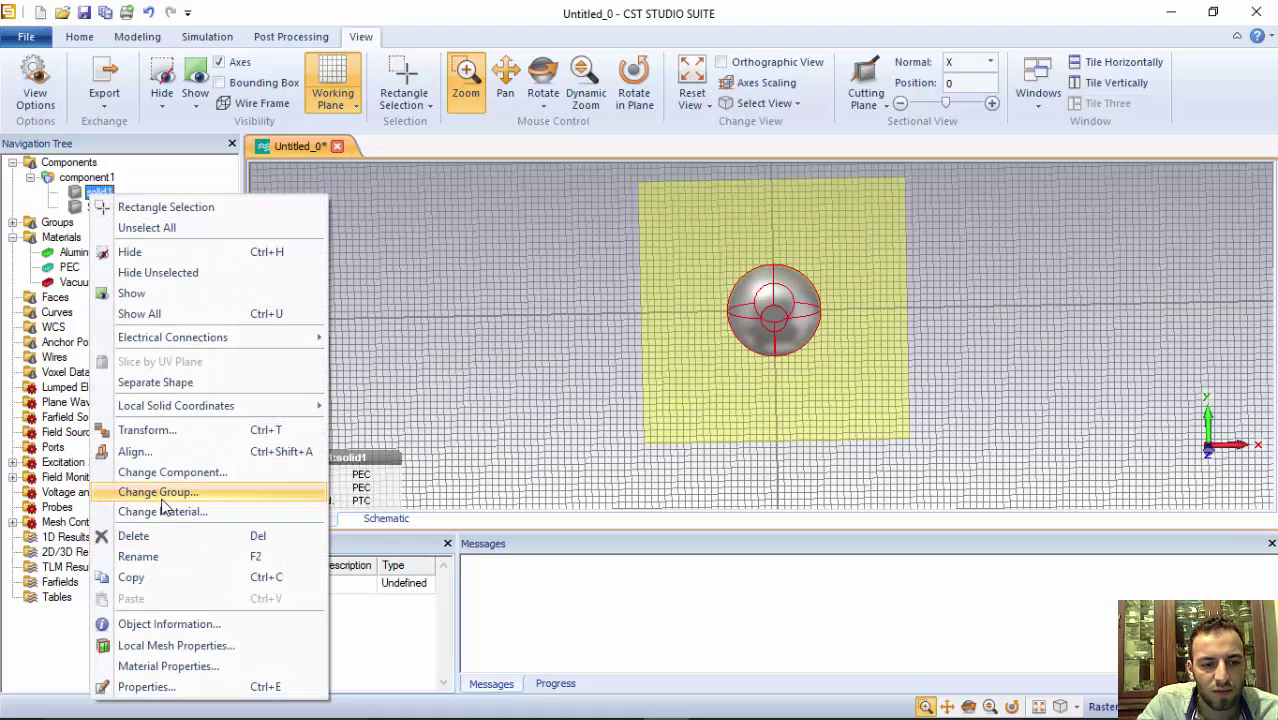
left_click(169, 556)
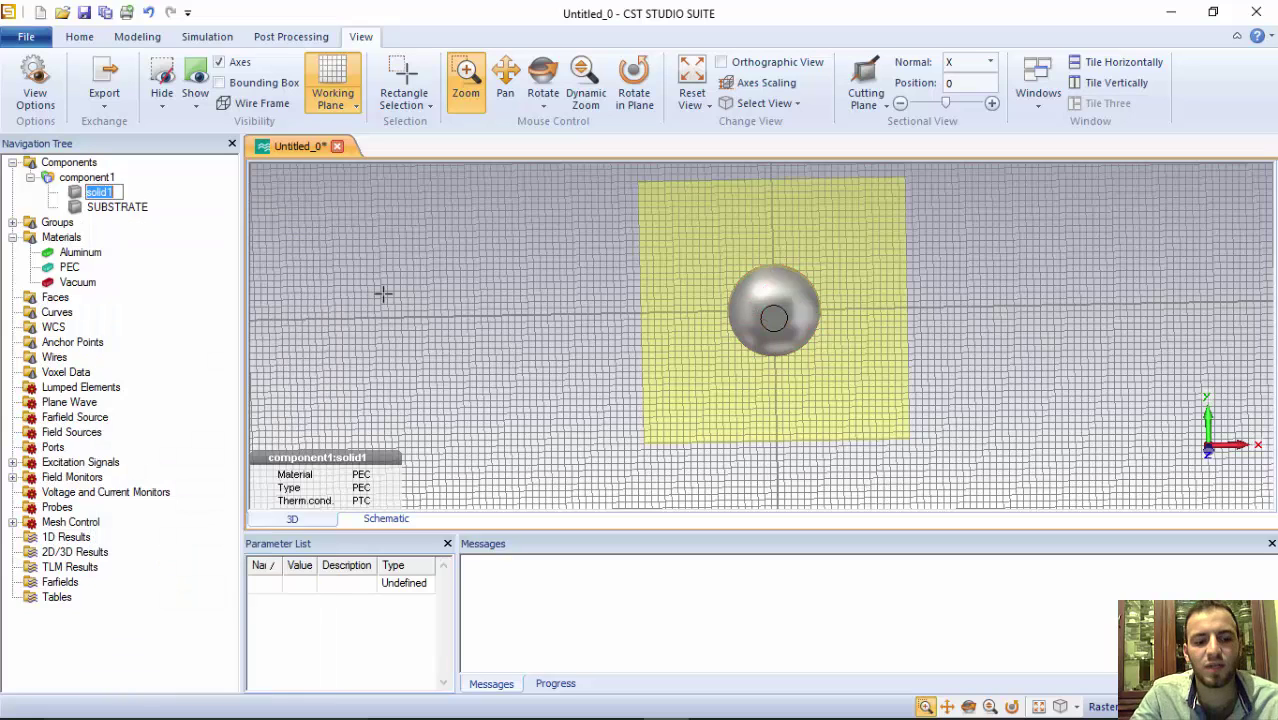
type("sphere 1")
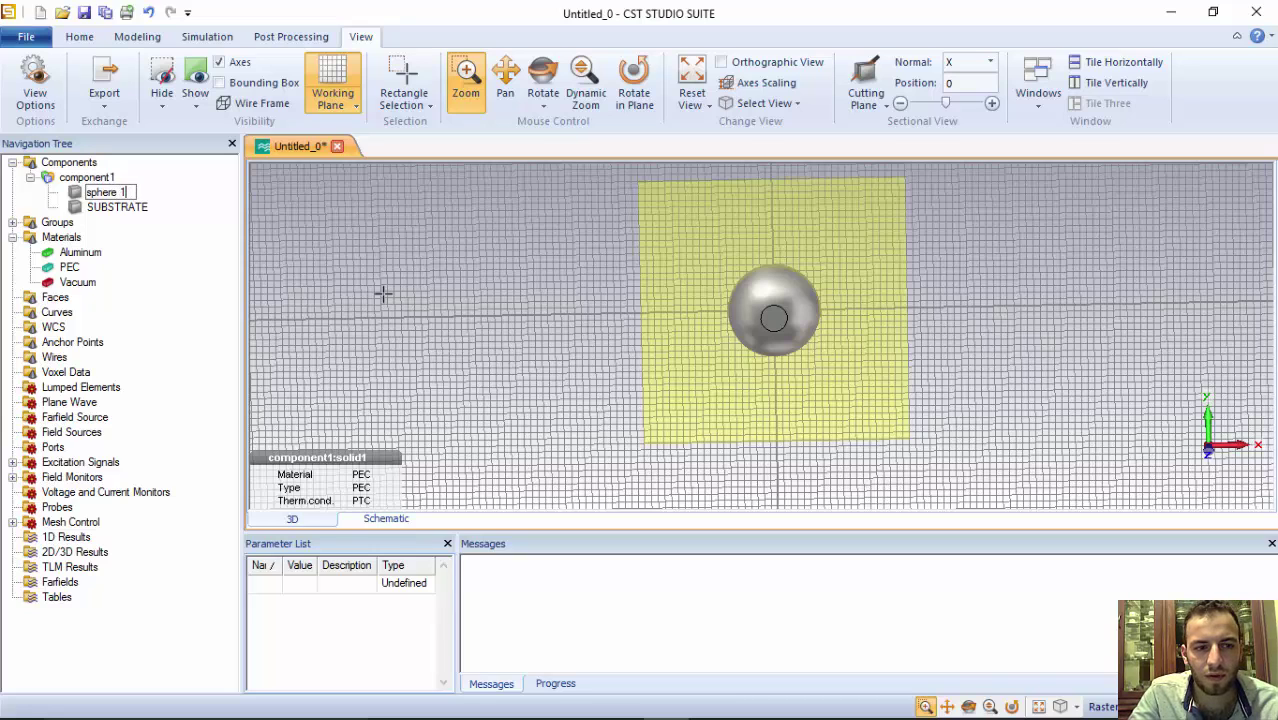
key("Return")
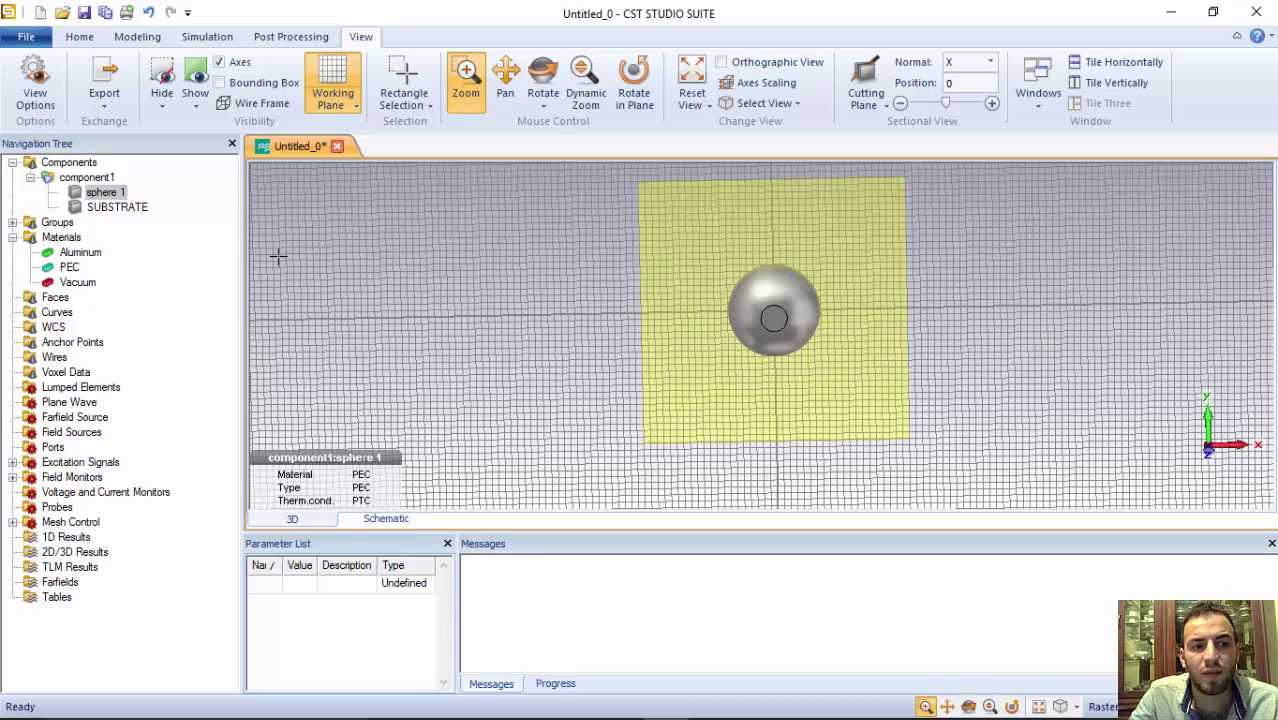
Assign the Aluminum material from the navigation tree to sphere 1.
left_click(104, 194)
right_click(104, 197)
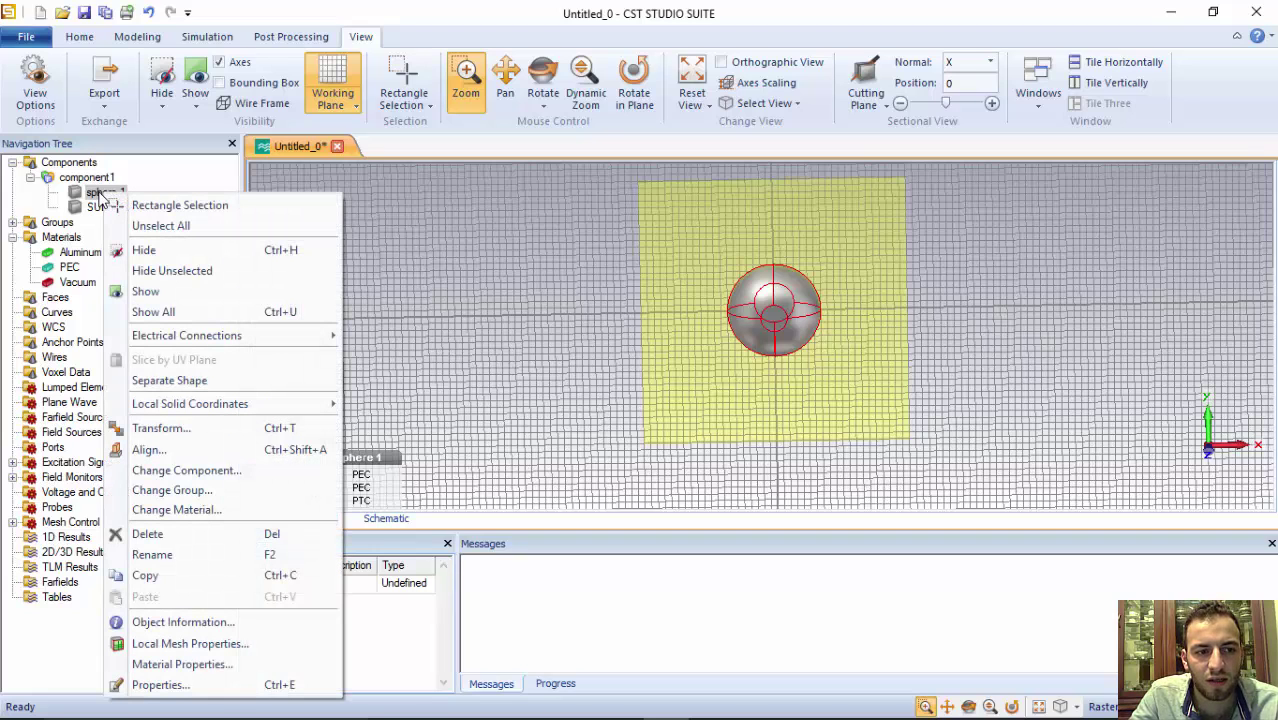
left_click(93, 199)
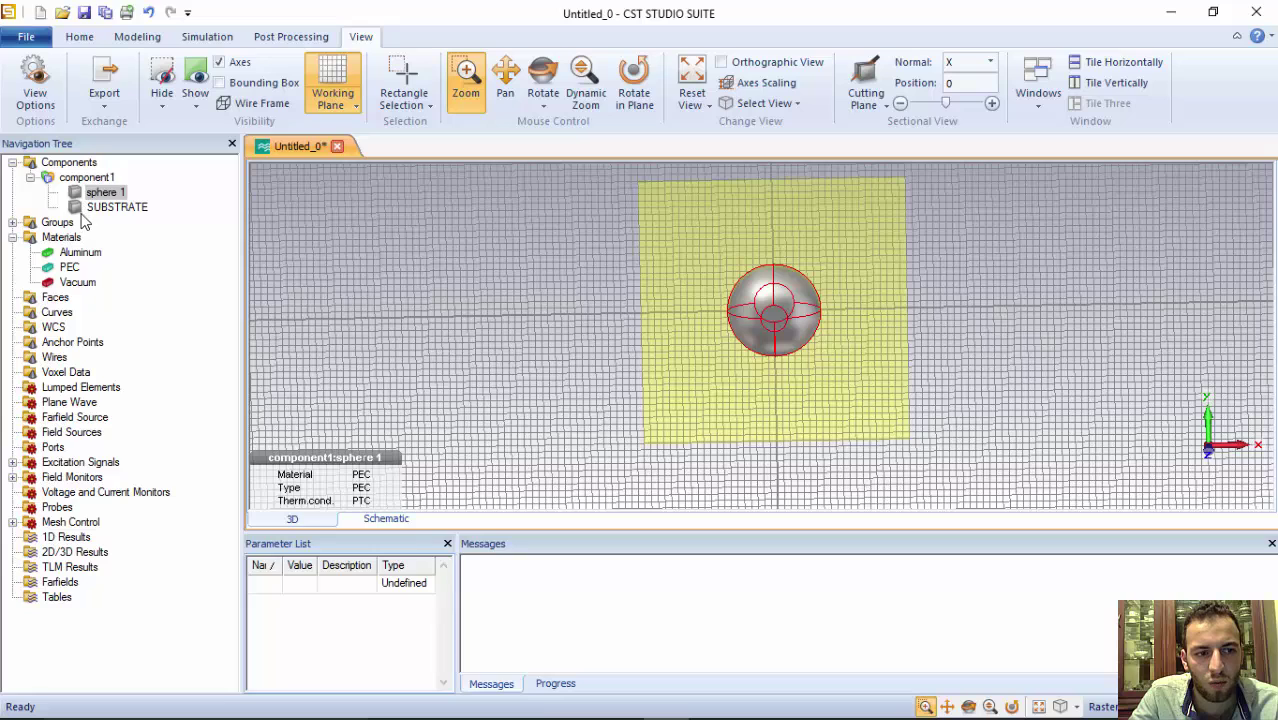
left_click(86, 195)
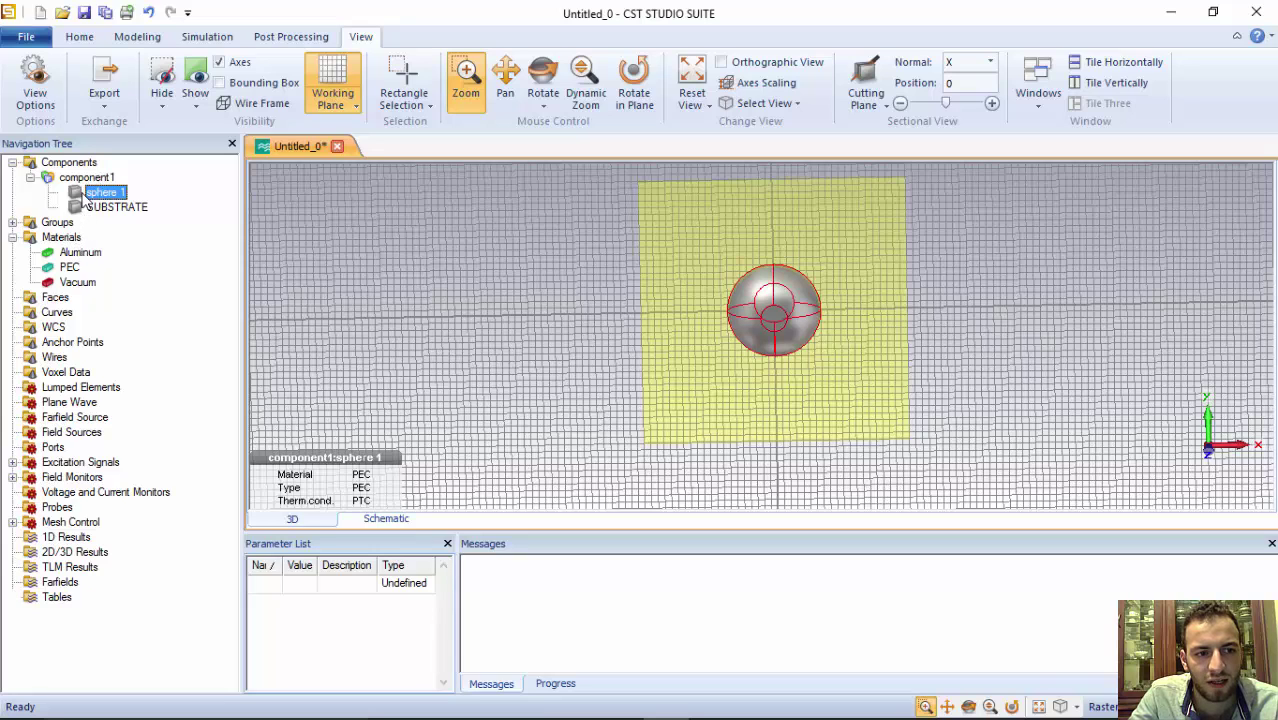
left_click_drag(86, 195, 73, 258)
Change the material of sphere 1 to Vacuum.
right_click(90, 192)
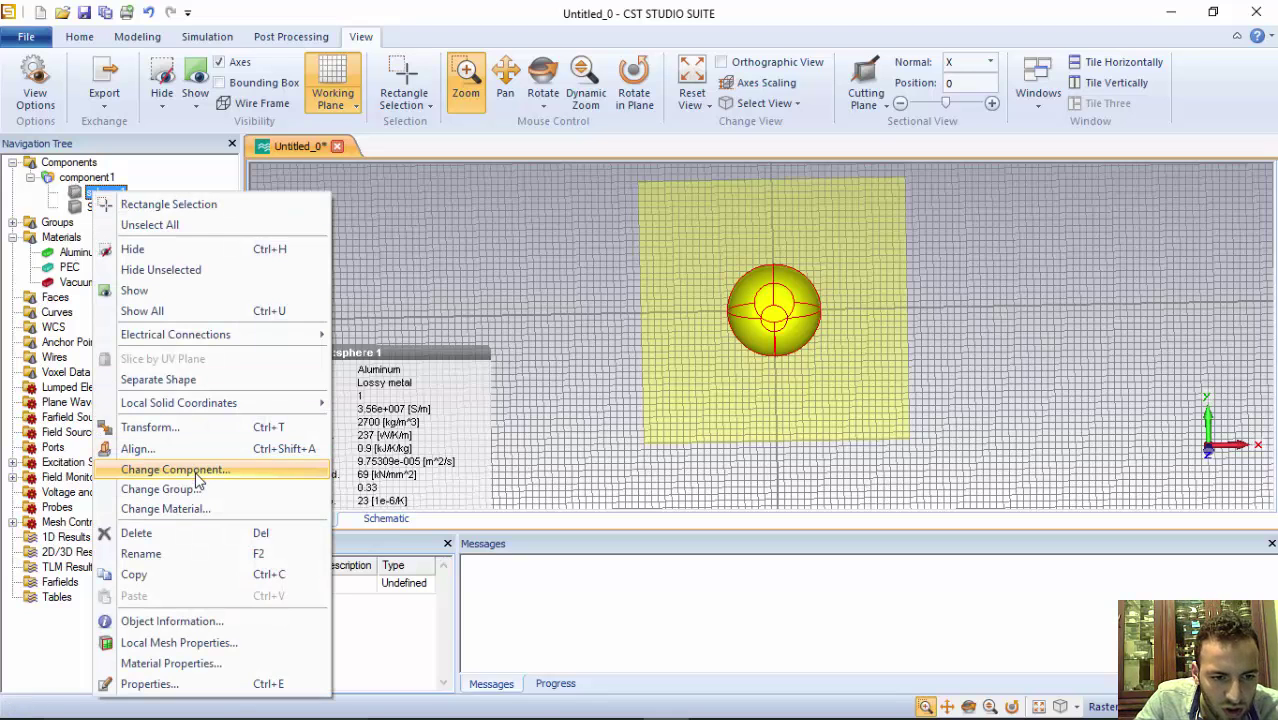
left_click(197, 508)
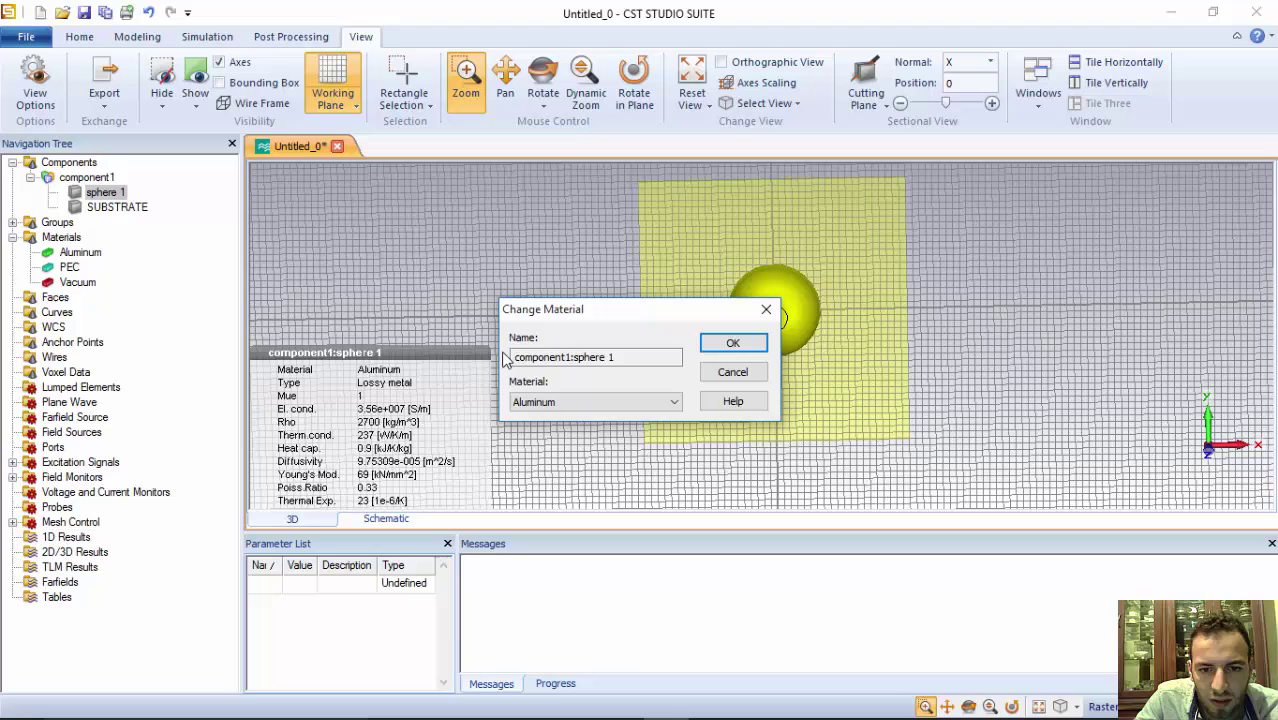
left_click(628, 401)
left_click(575, 468)
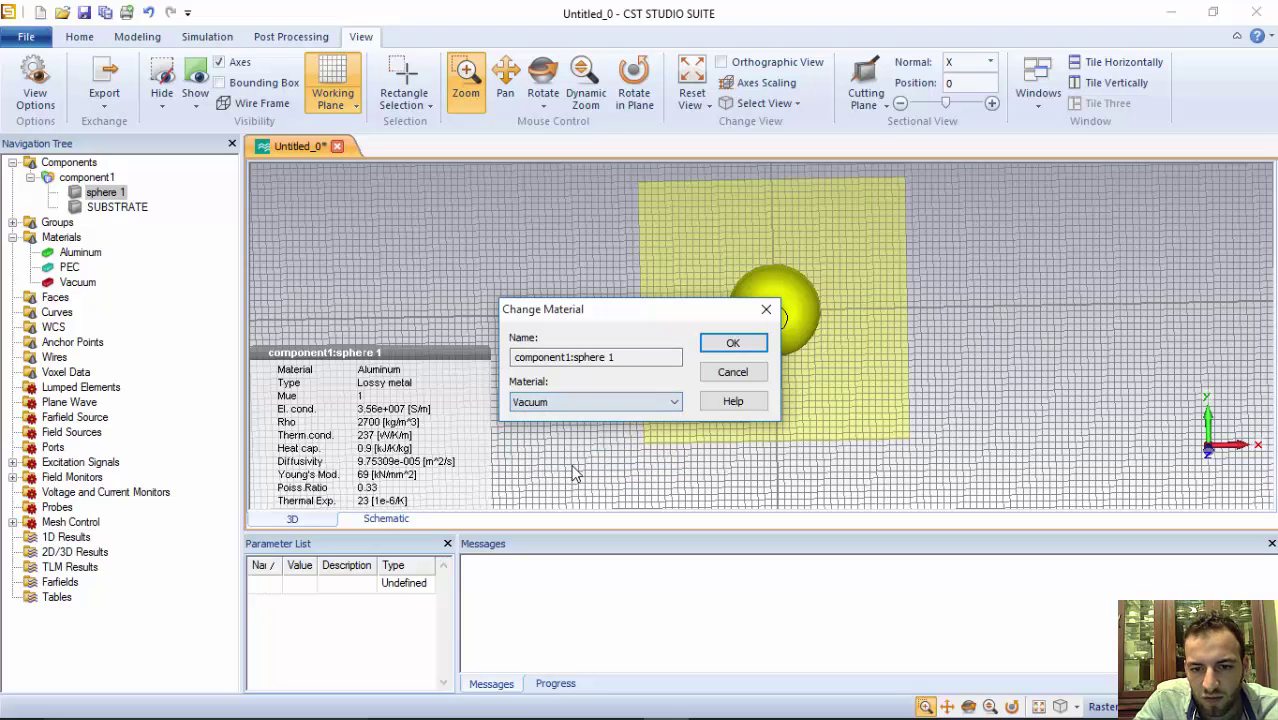
left_click(740, 343)
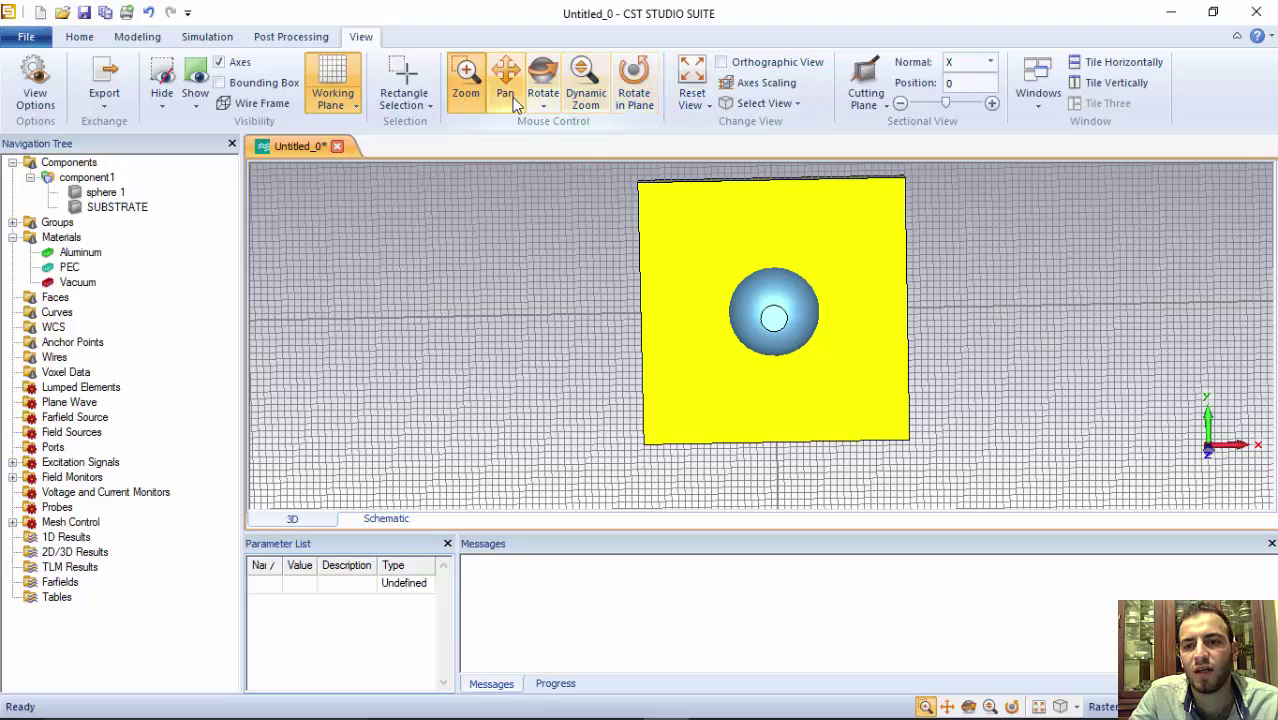
left_click(291, 37)
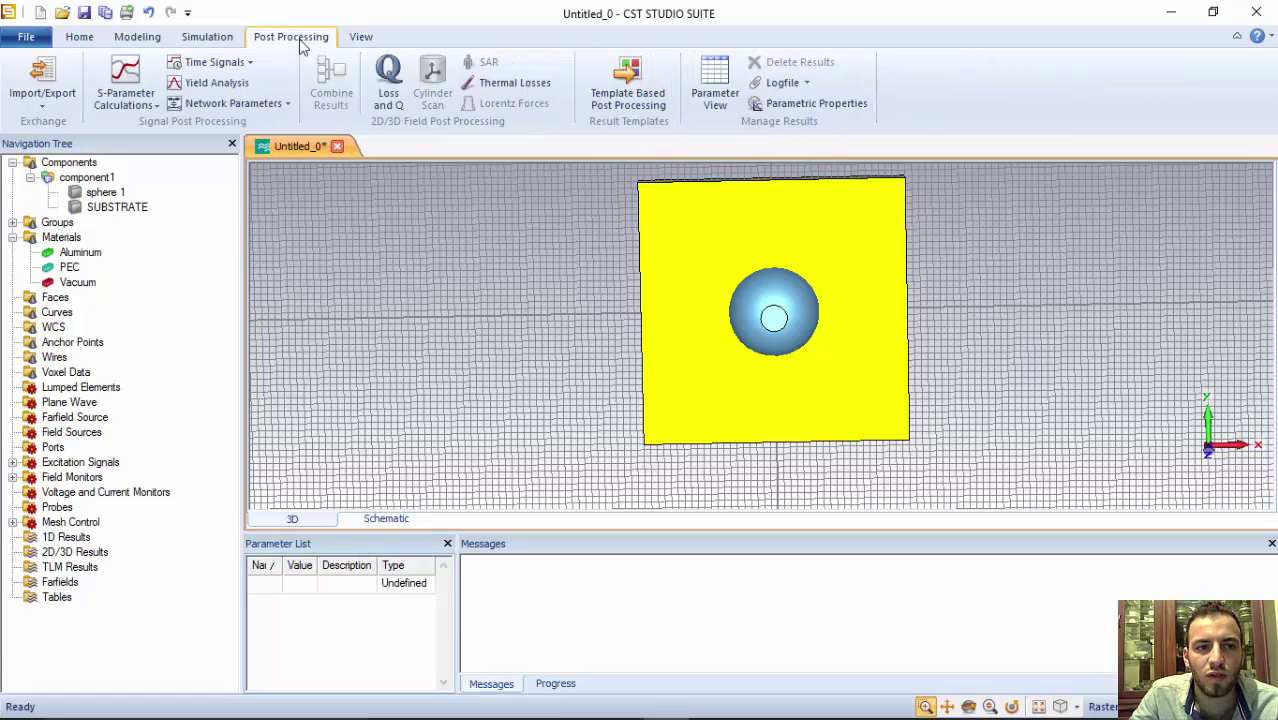
left_click(137, 37)
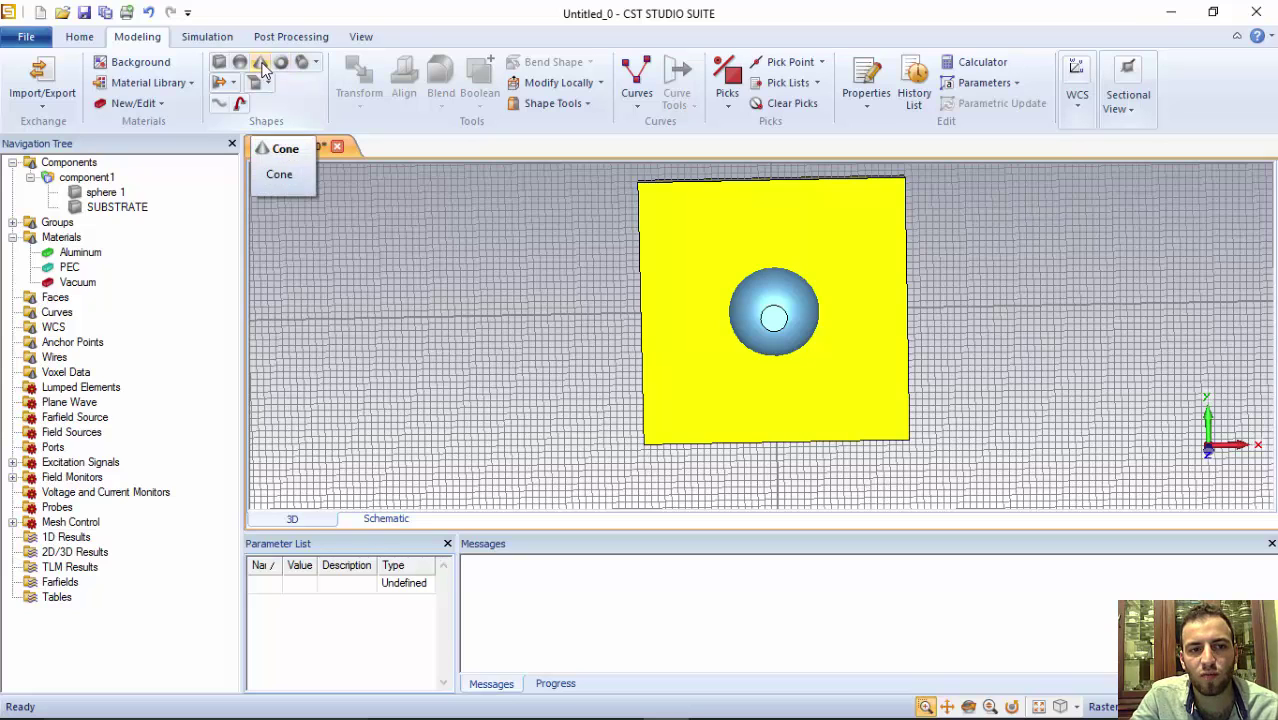
left_click(263, 66)
key("Escape")
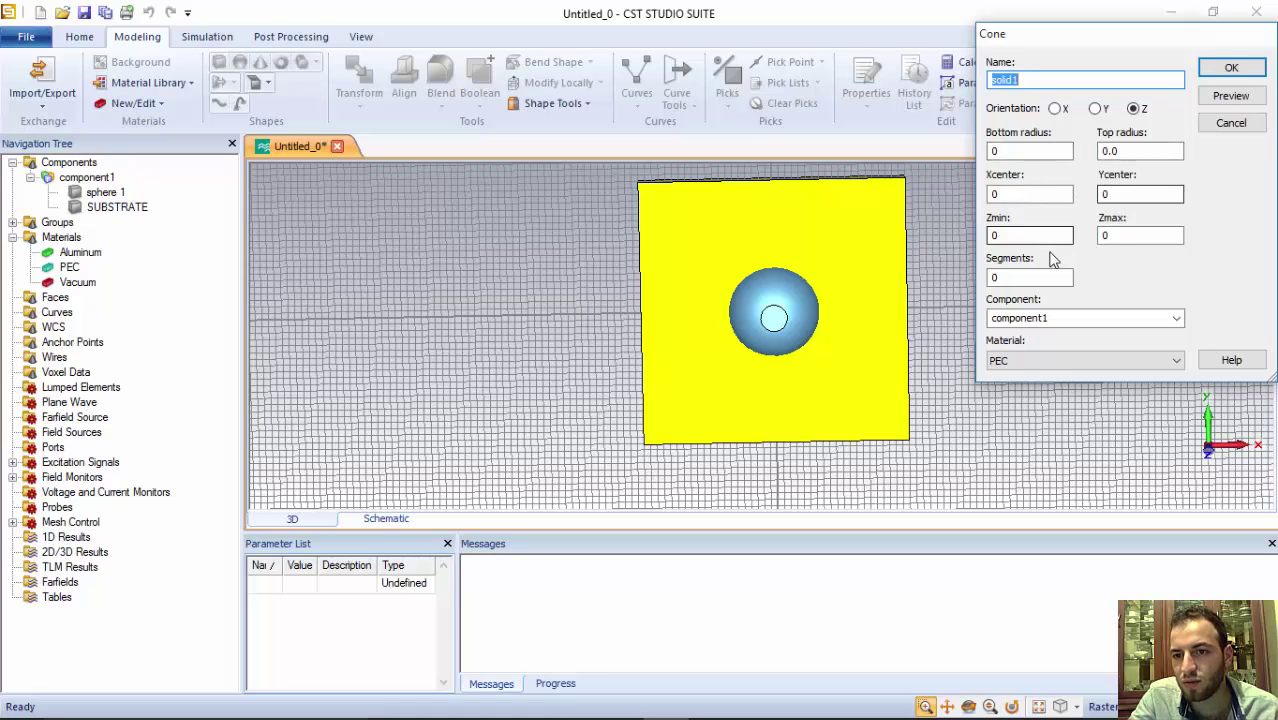
left_click(1055, 364)
left_click(1056, 368)
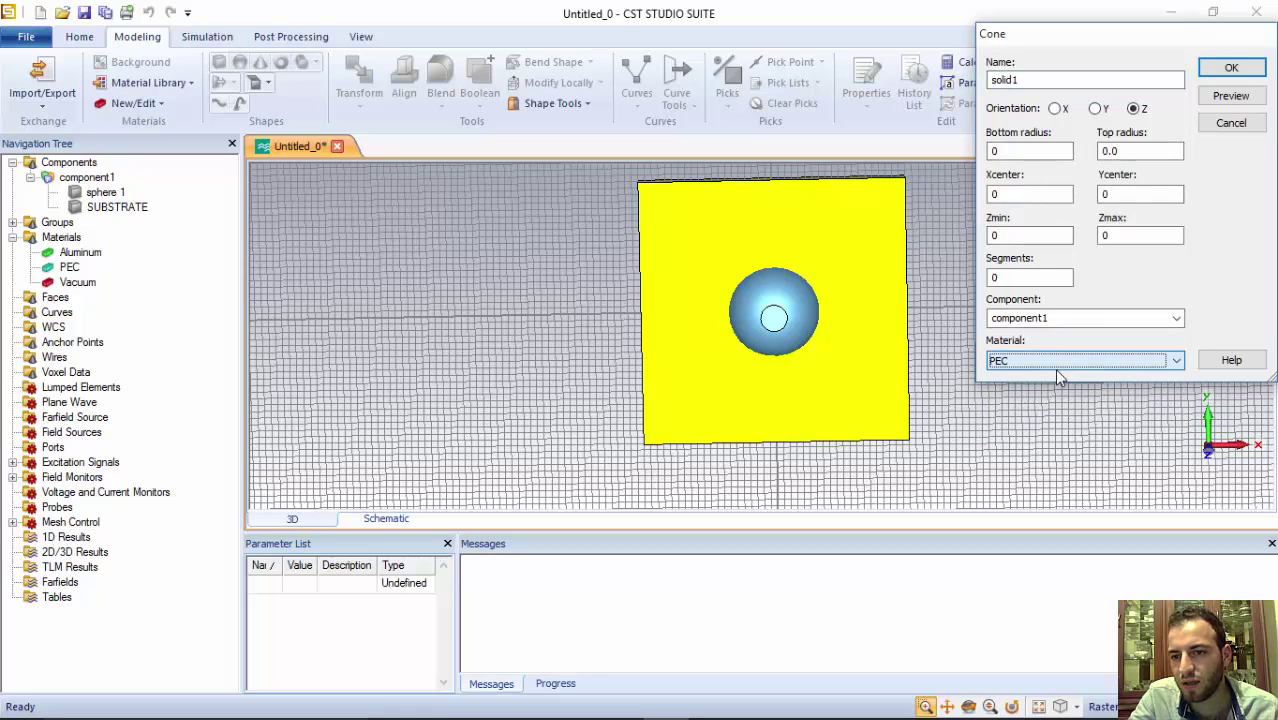
left_click(1232, 124)
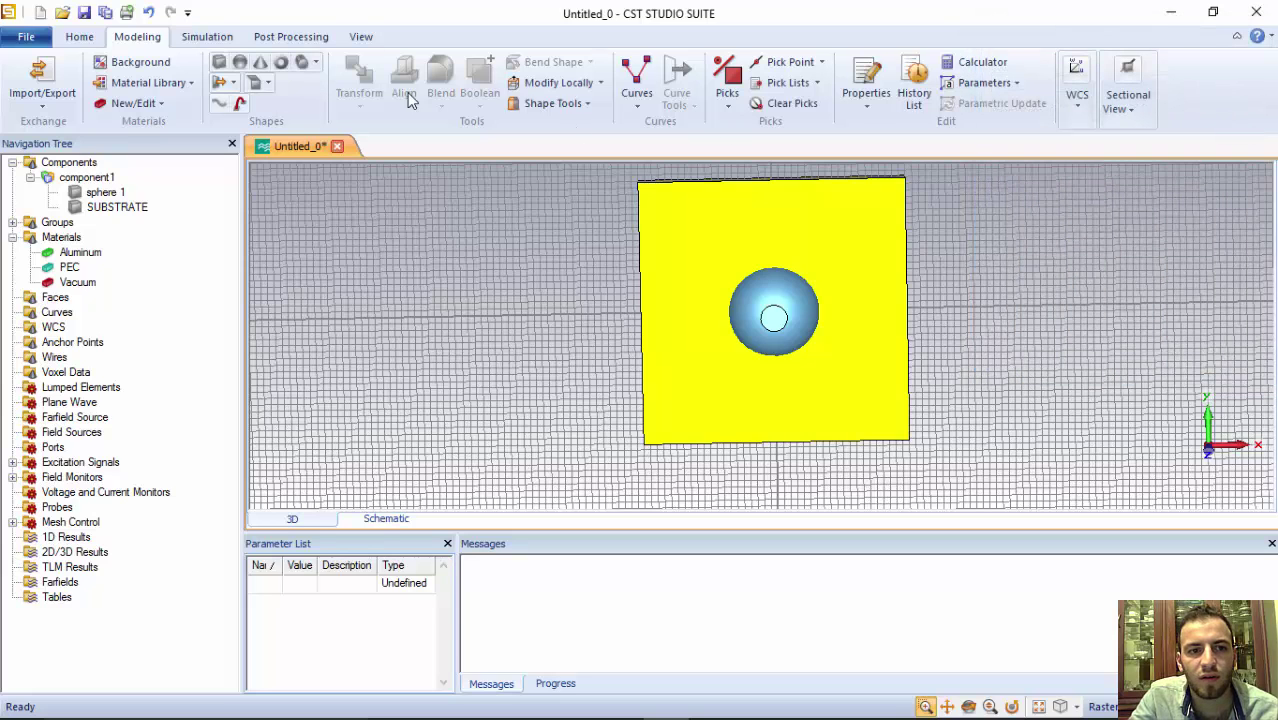
Create a PEC torus in component1 with large radius 5 and small radius 2, with no boolean combination with SUBSTRATE.
left_click(282, 62)
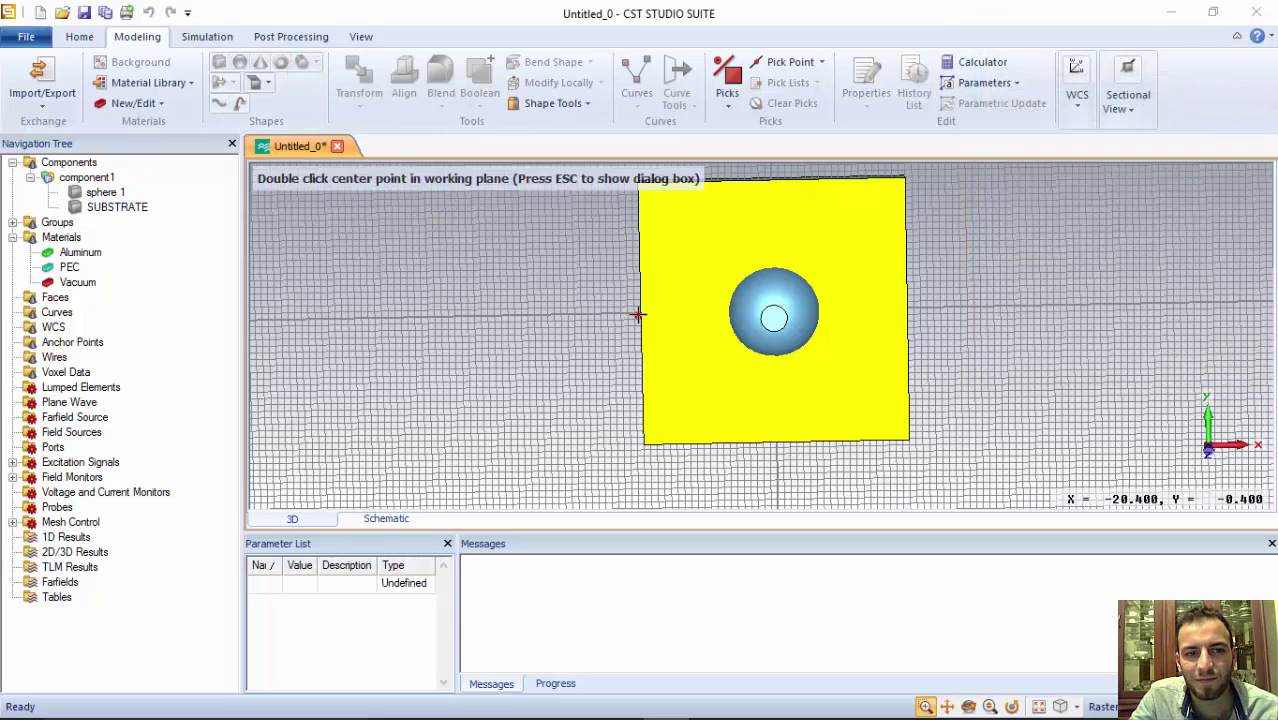
key("Escape")
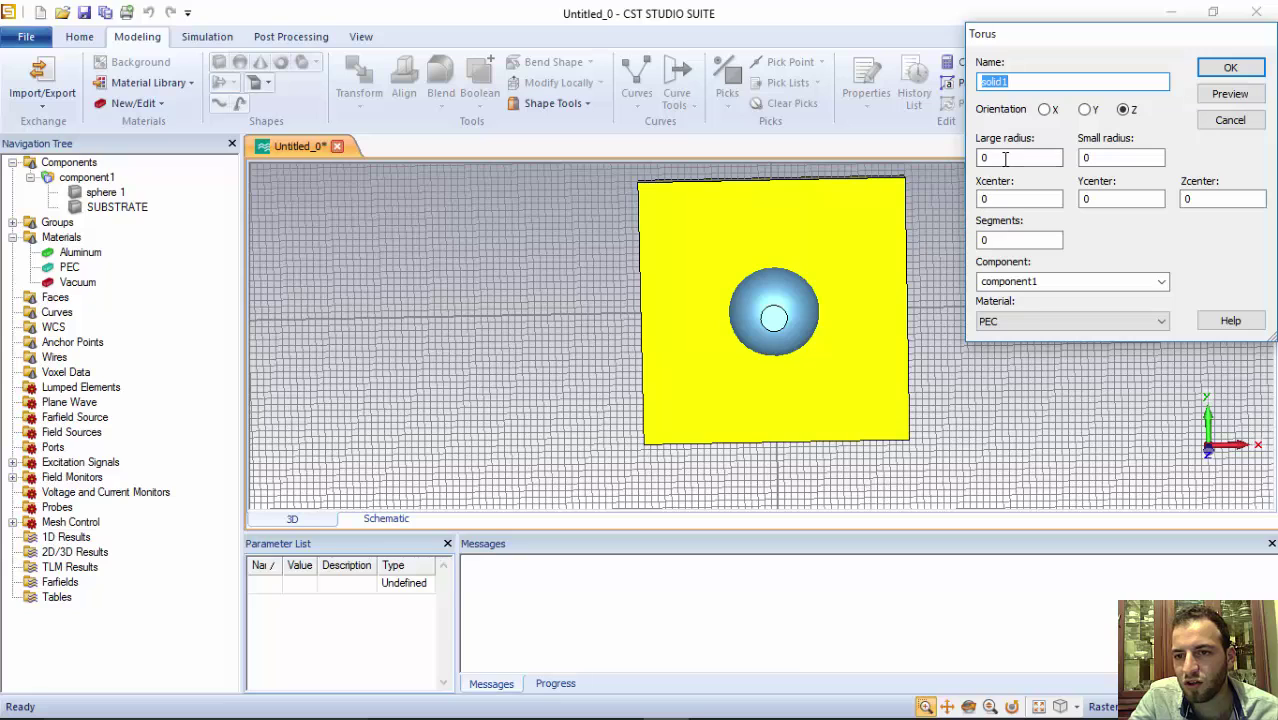
left_click(1090, 158)
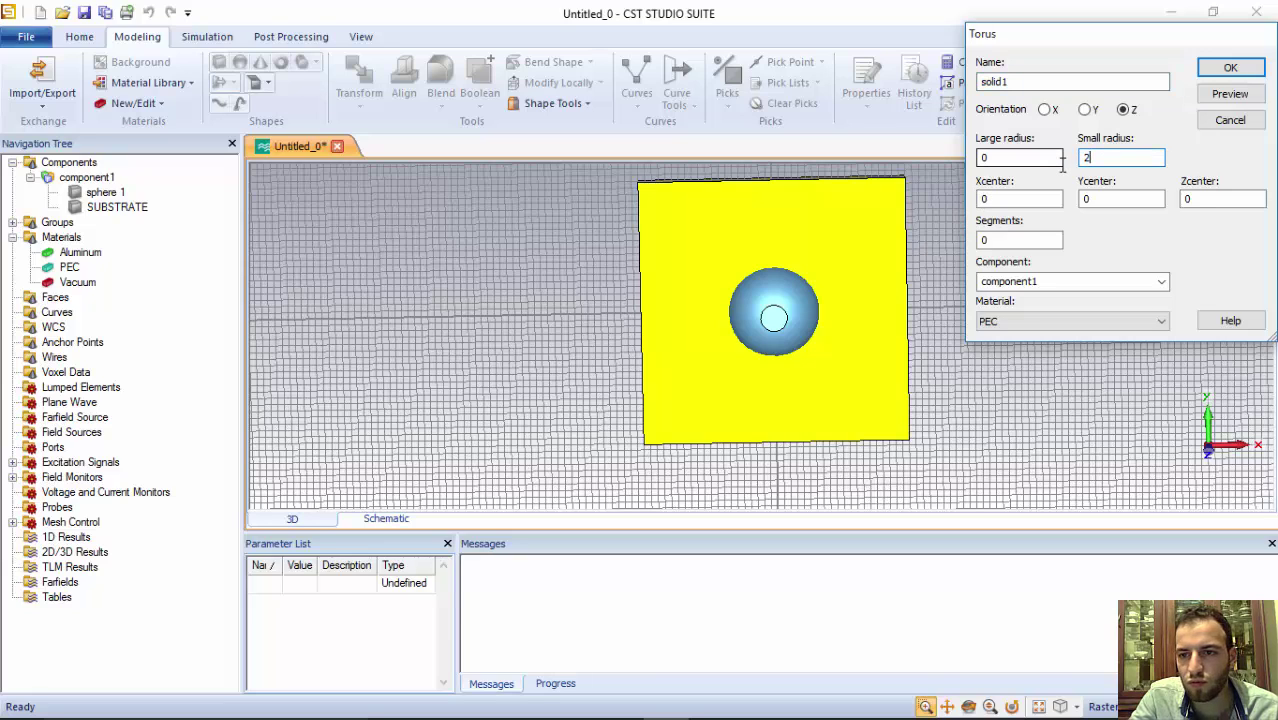
left_click(984, 157)
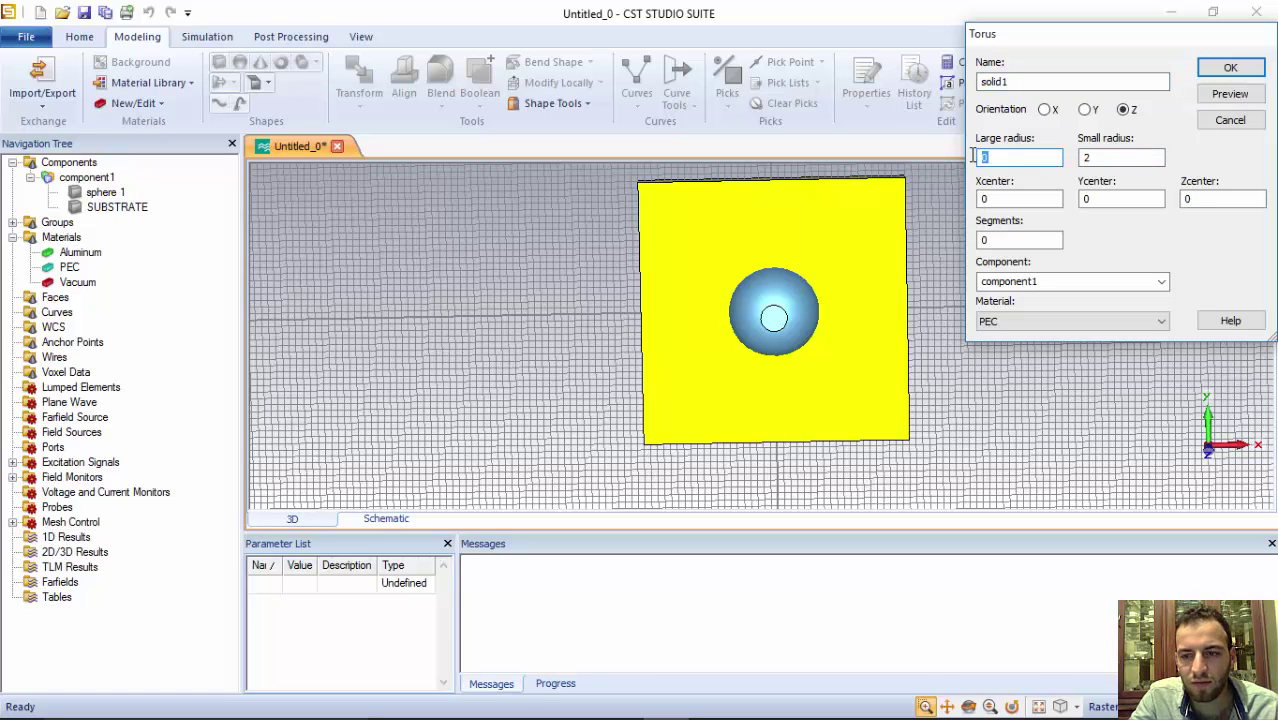
type("5")
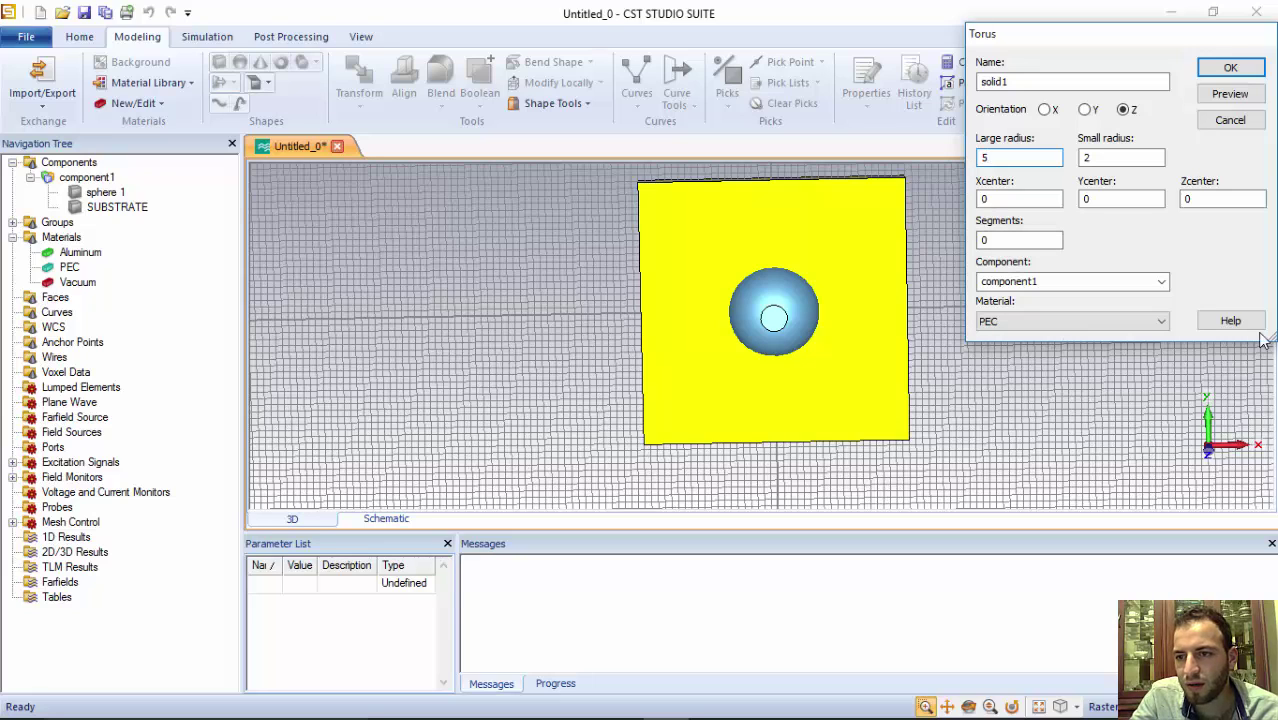
left_click(1229, 94)
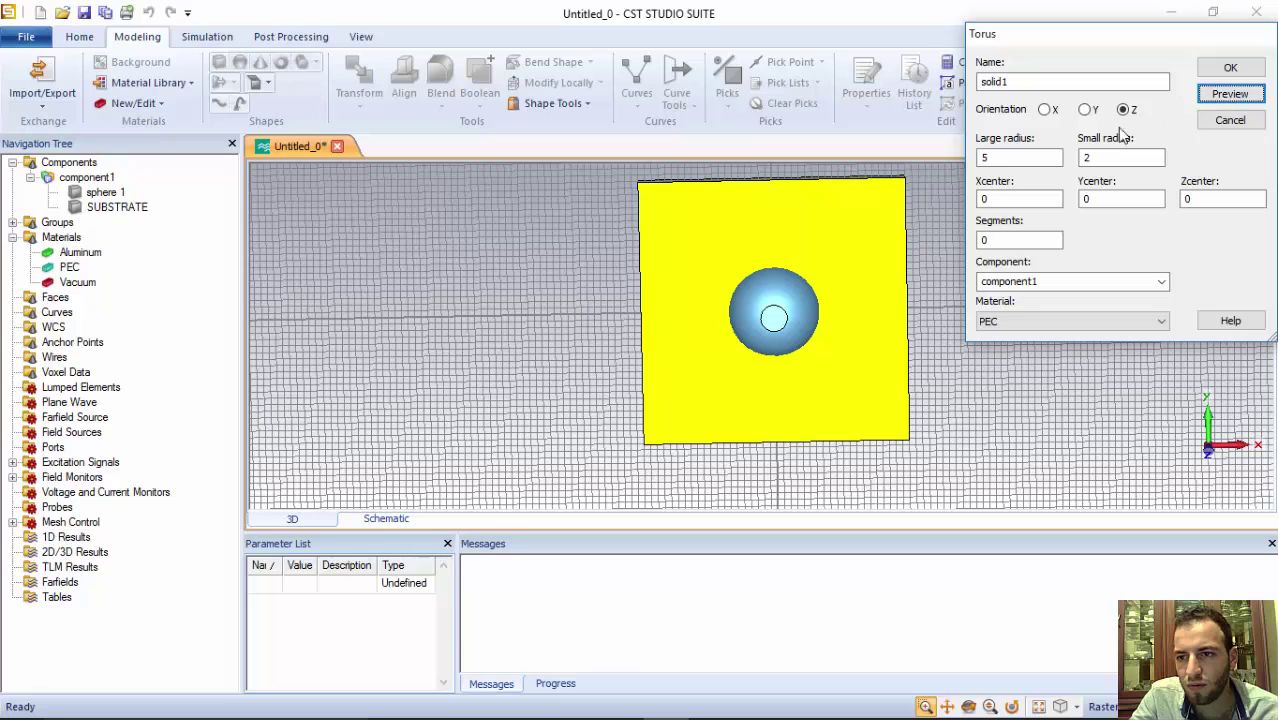
left_click(1230, 67)
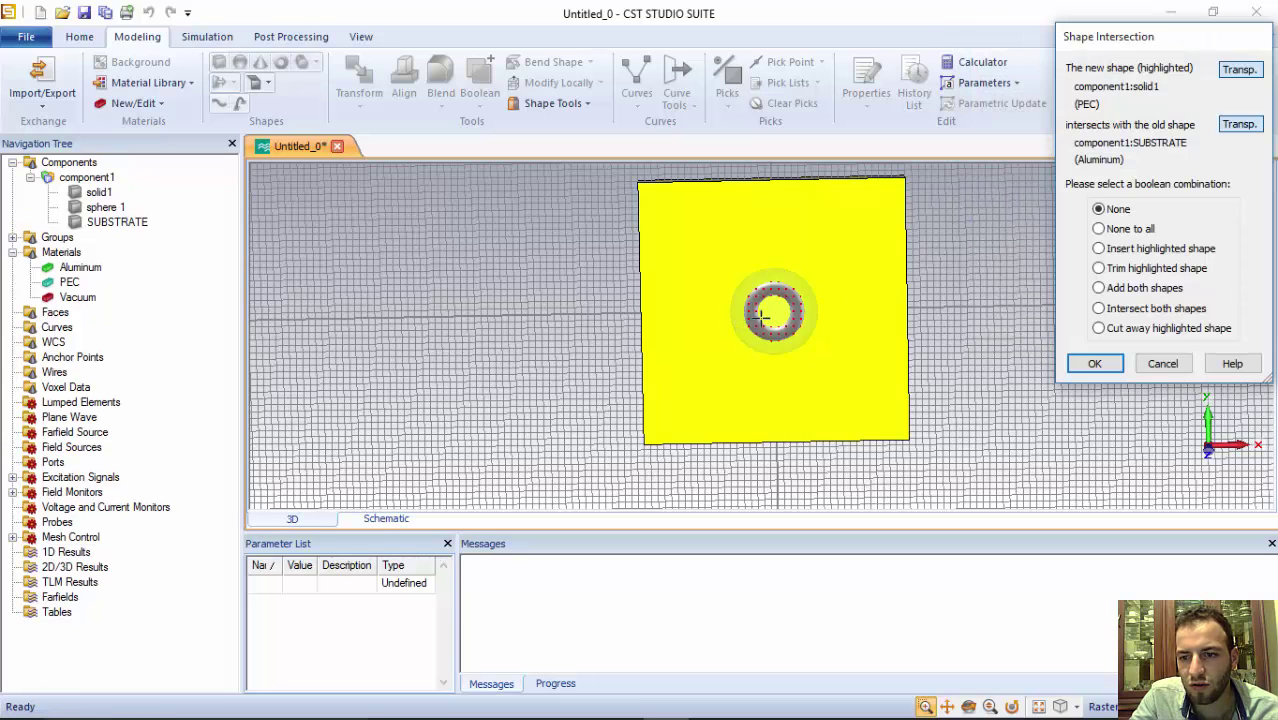
left_click(1095, 361)
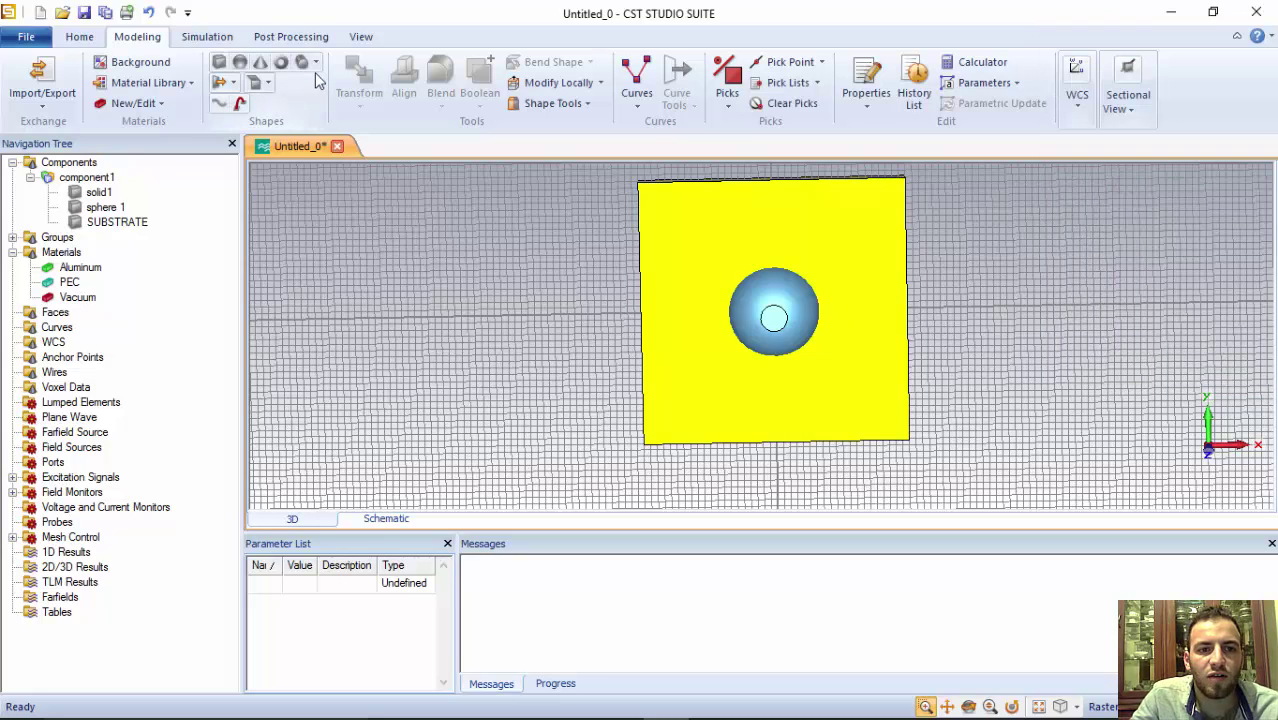
Start a circular cylinder oriented along Z with outer radius 5 and X center 20.
left_click(315, 62)
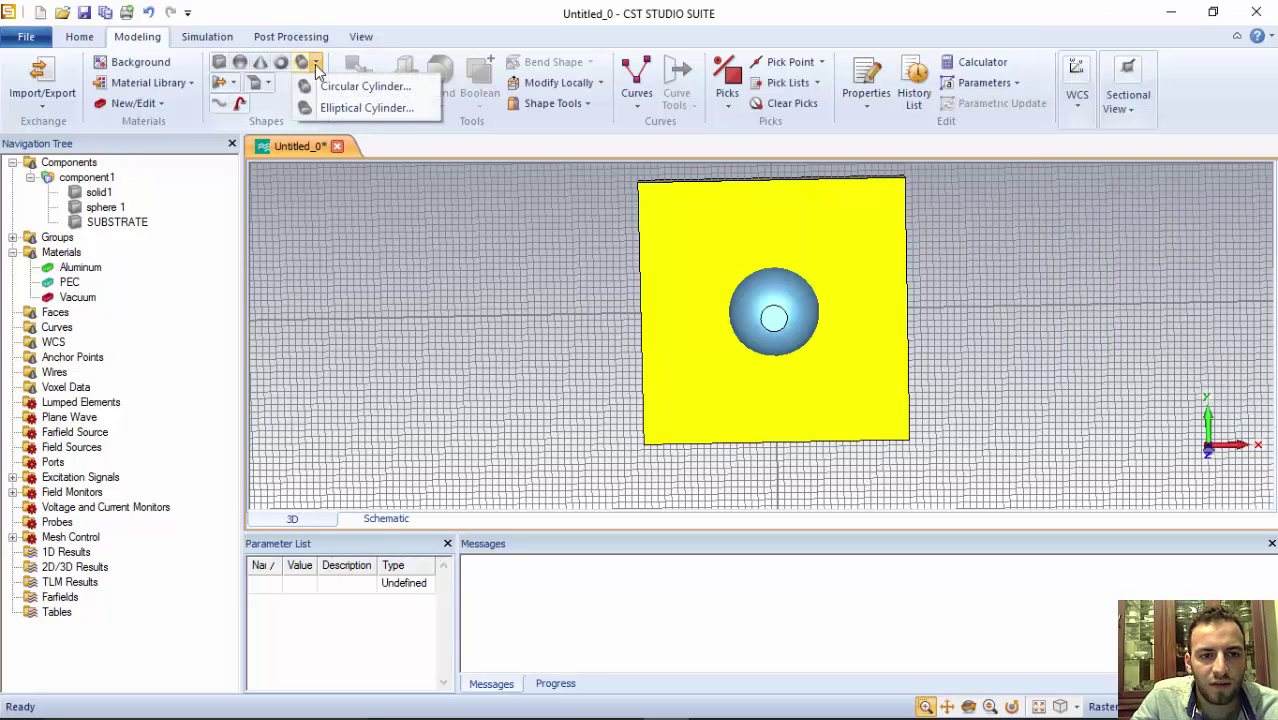
left_click(345, 108)
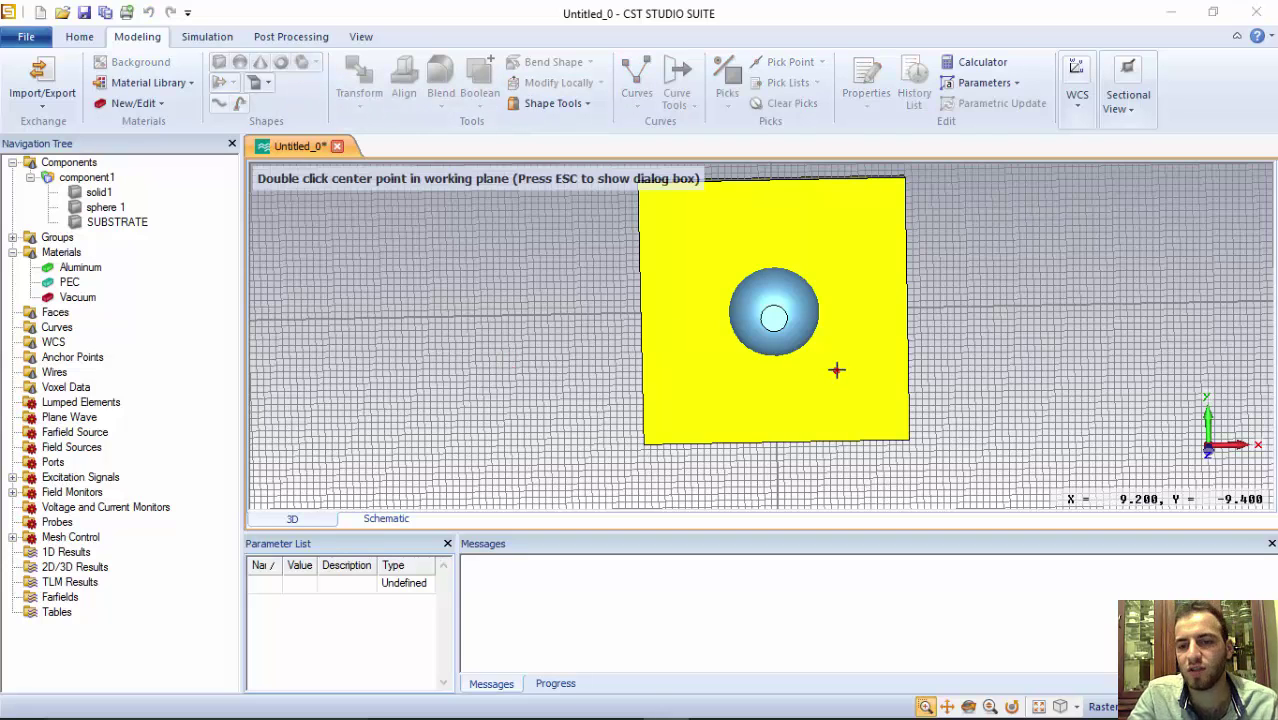
key("Escape")
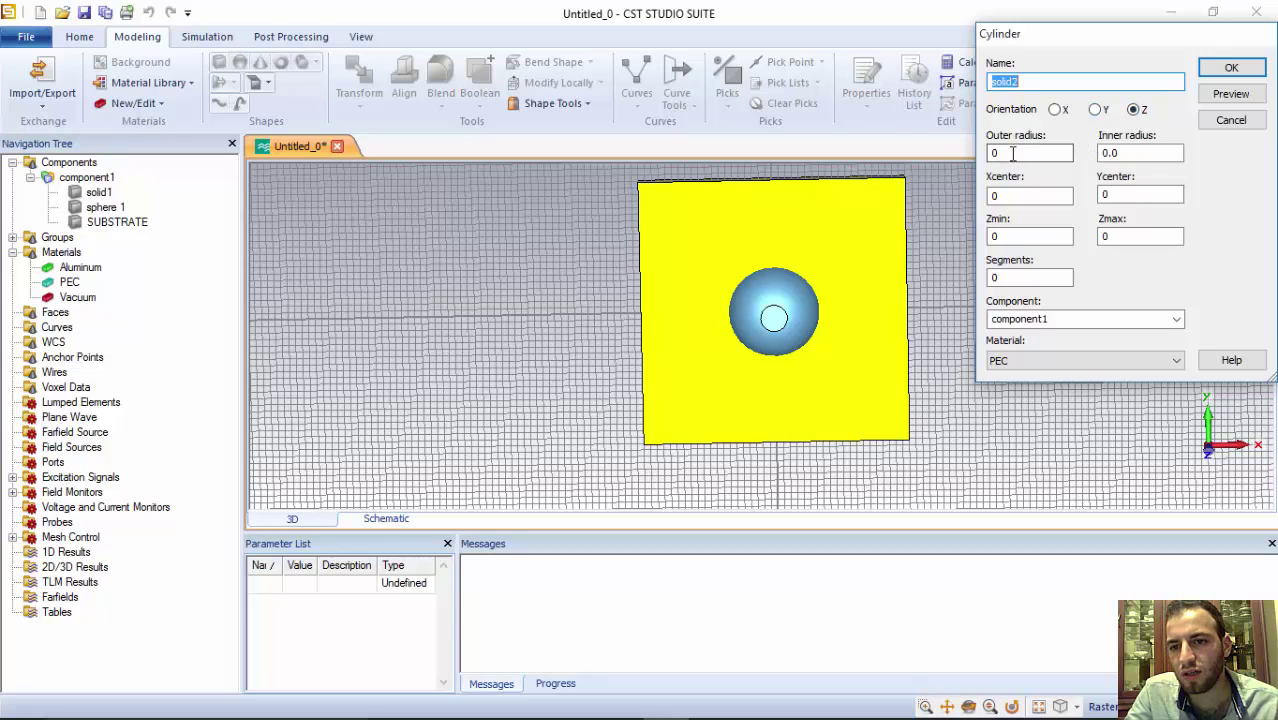
key("Tab")
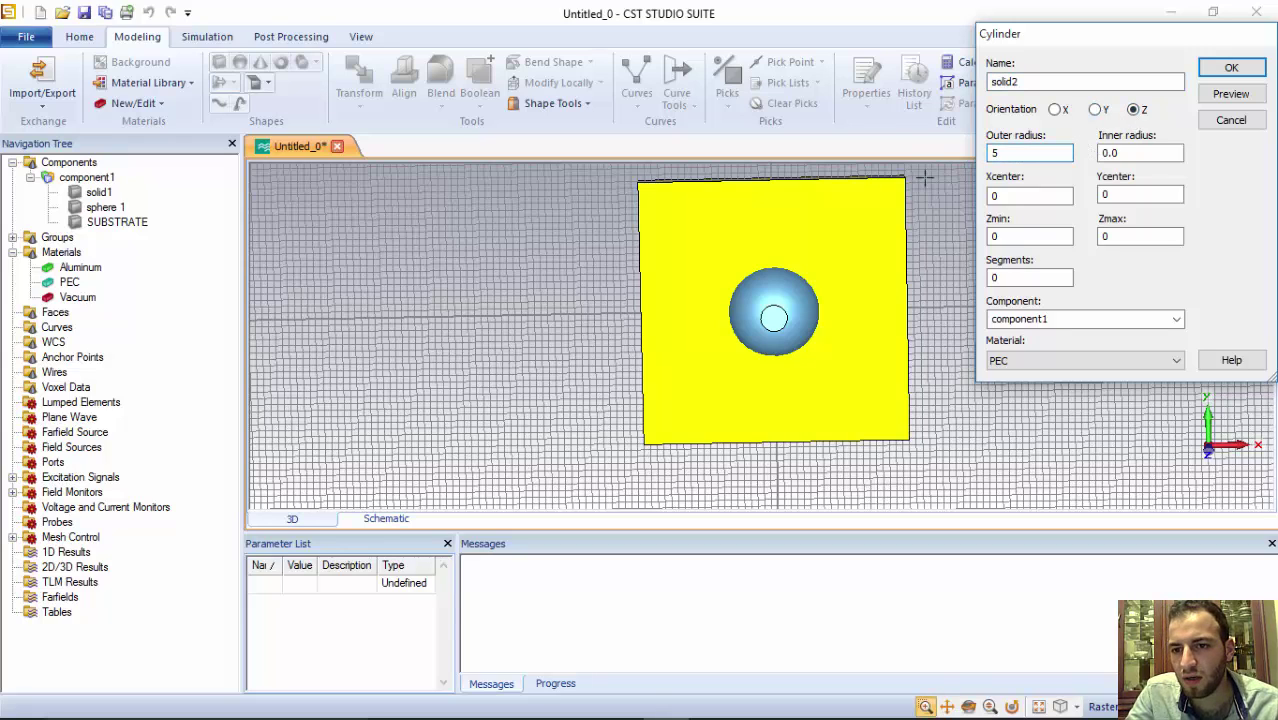
key("Tab")
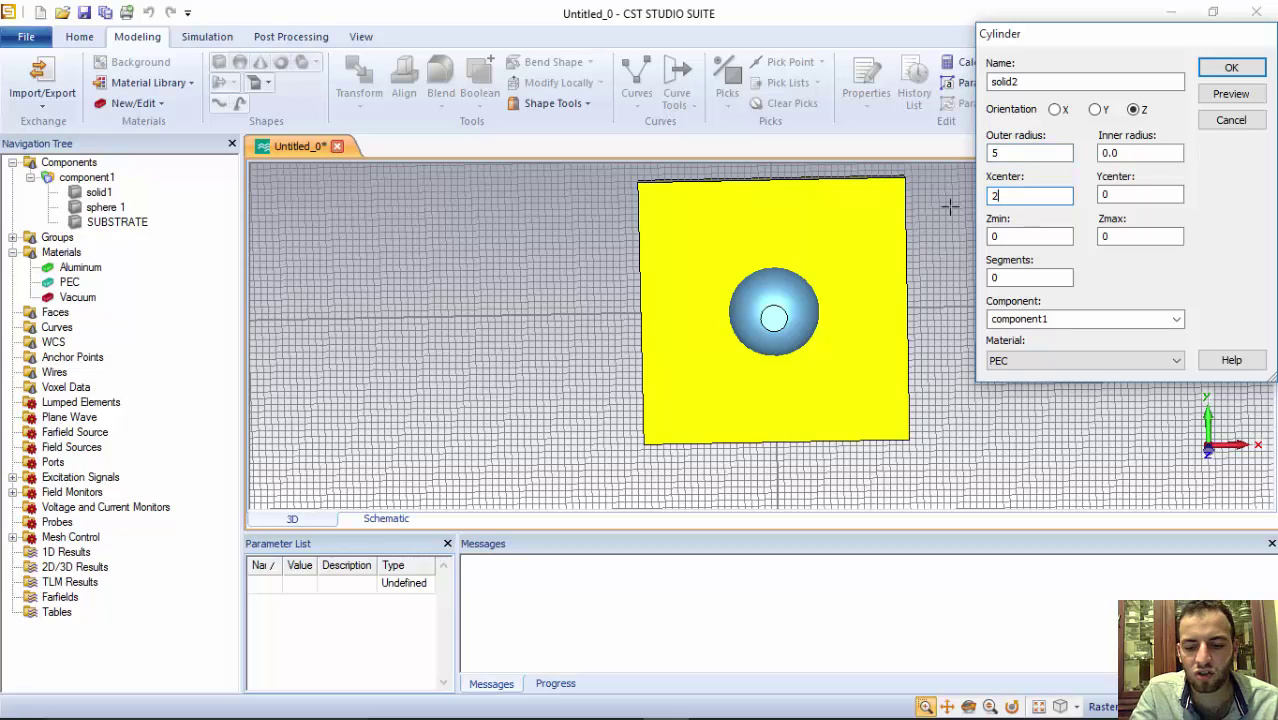
type("20")
key("Tab")
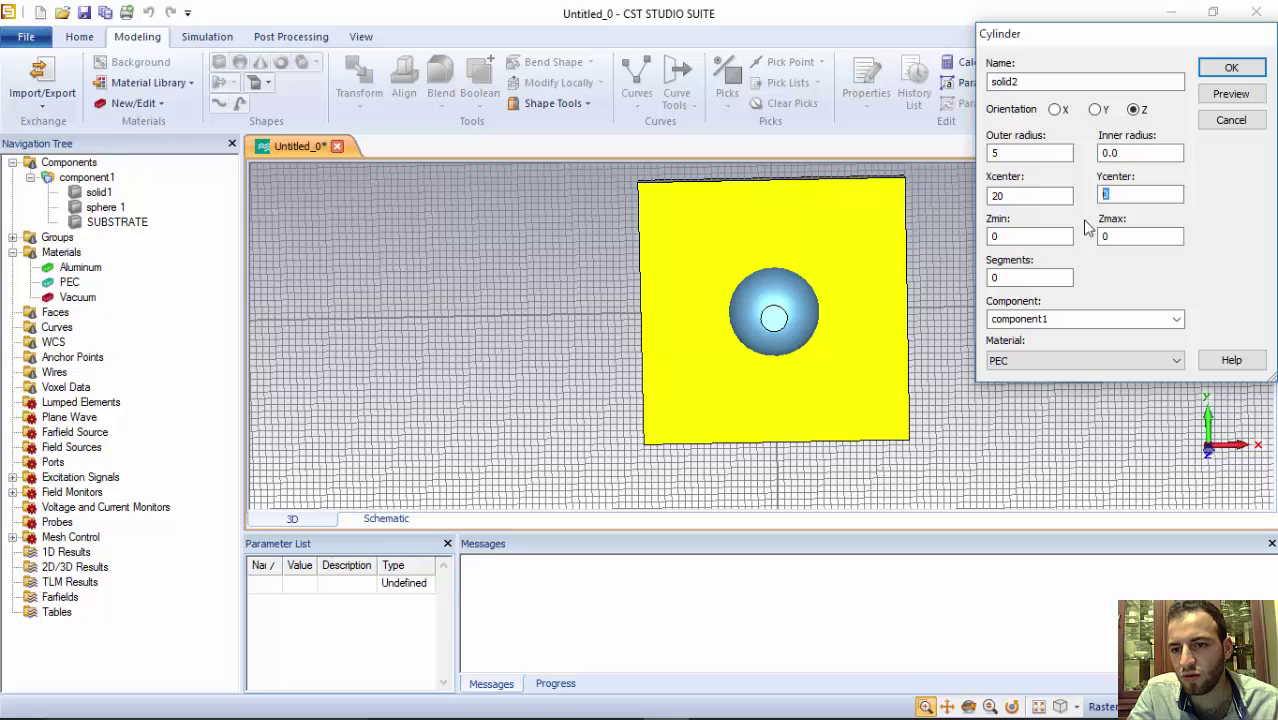
Extend the cylinder from Z -5 to 15, preview and create it in PEC with no boolean combination with SUBSTRATE.
key("Tab")
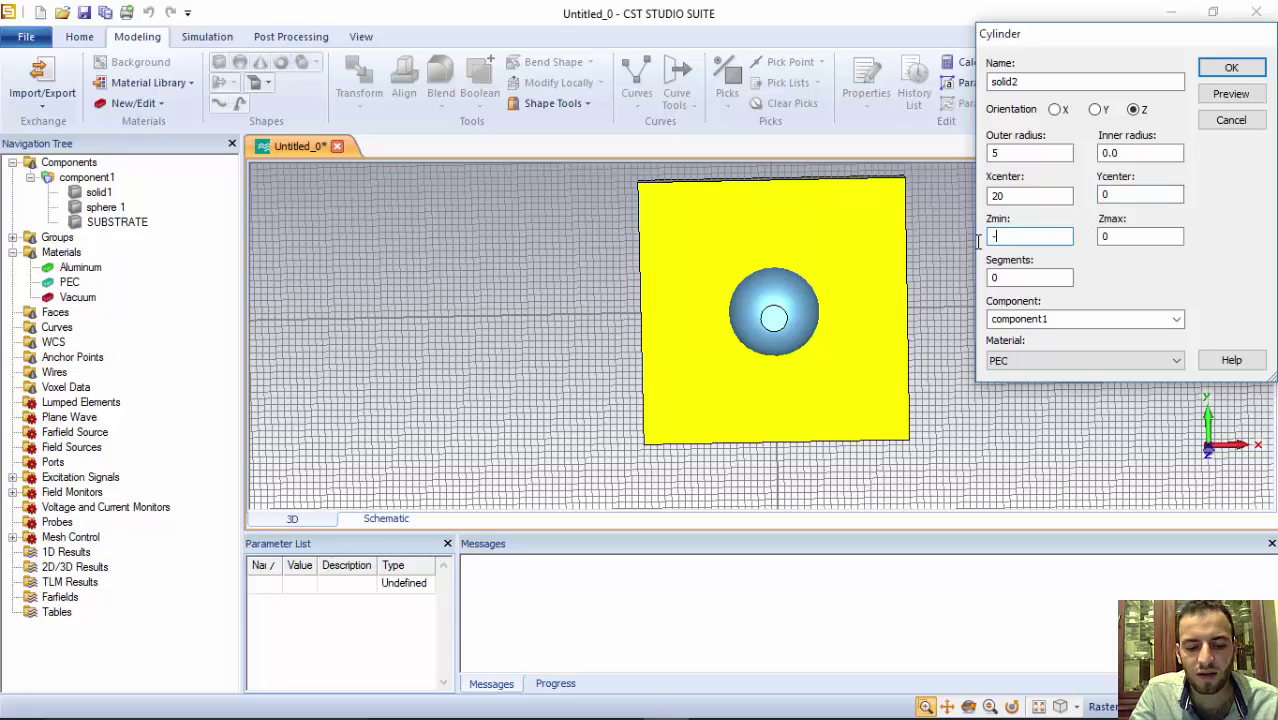
key("Tab")
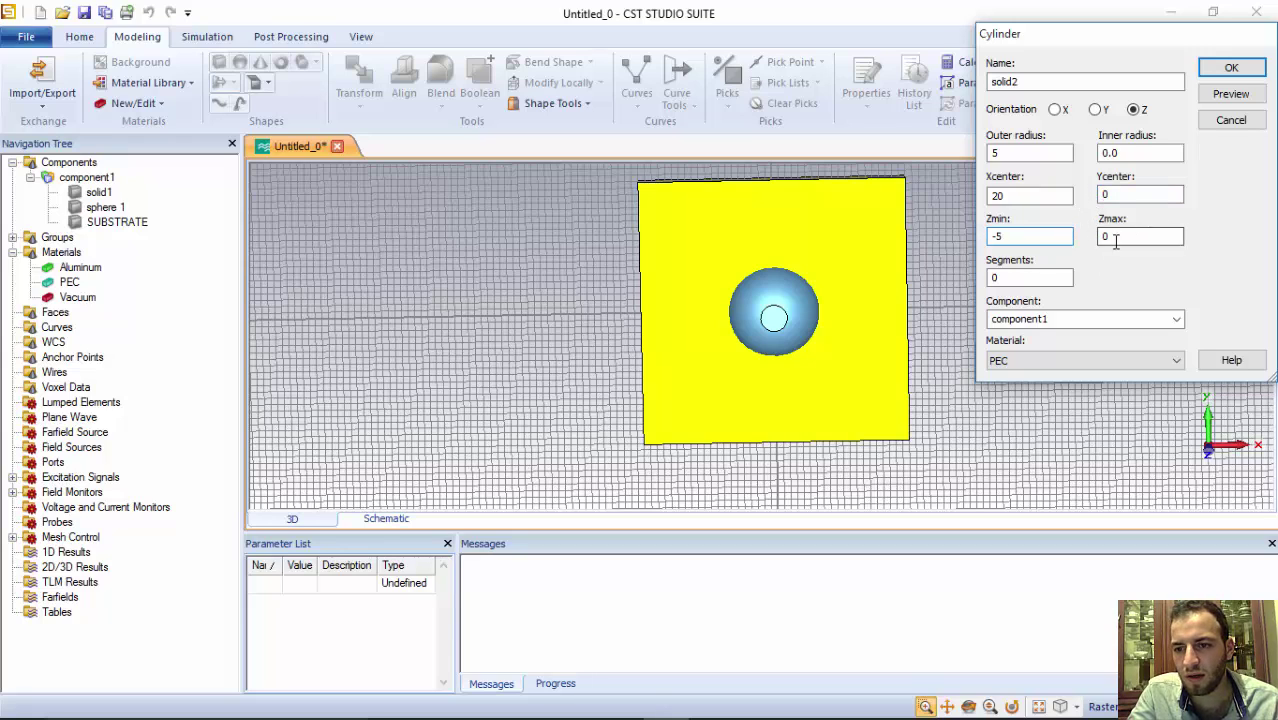
type("15")
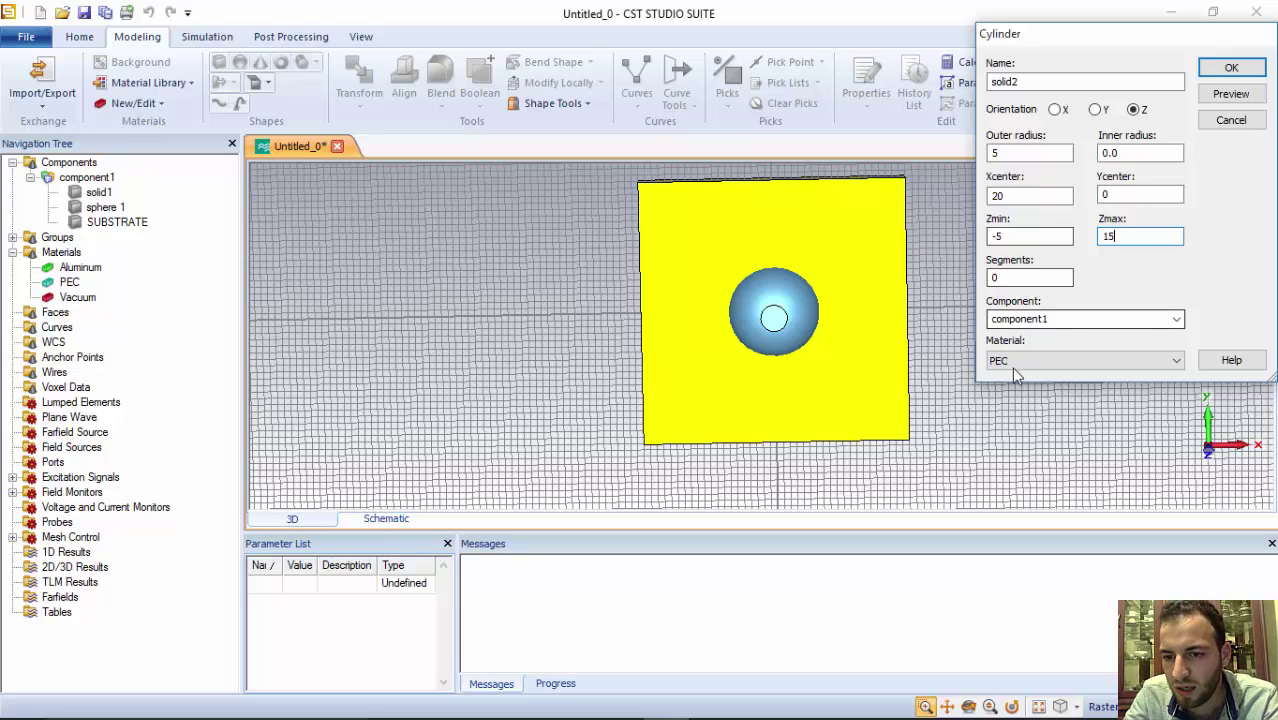
left_click(1231, 94)
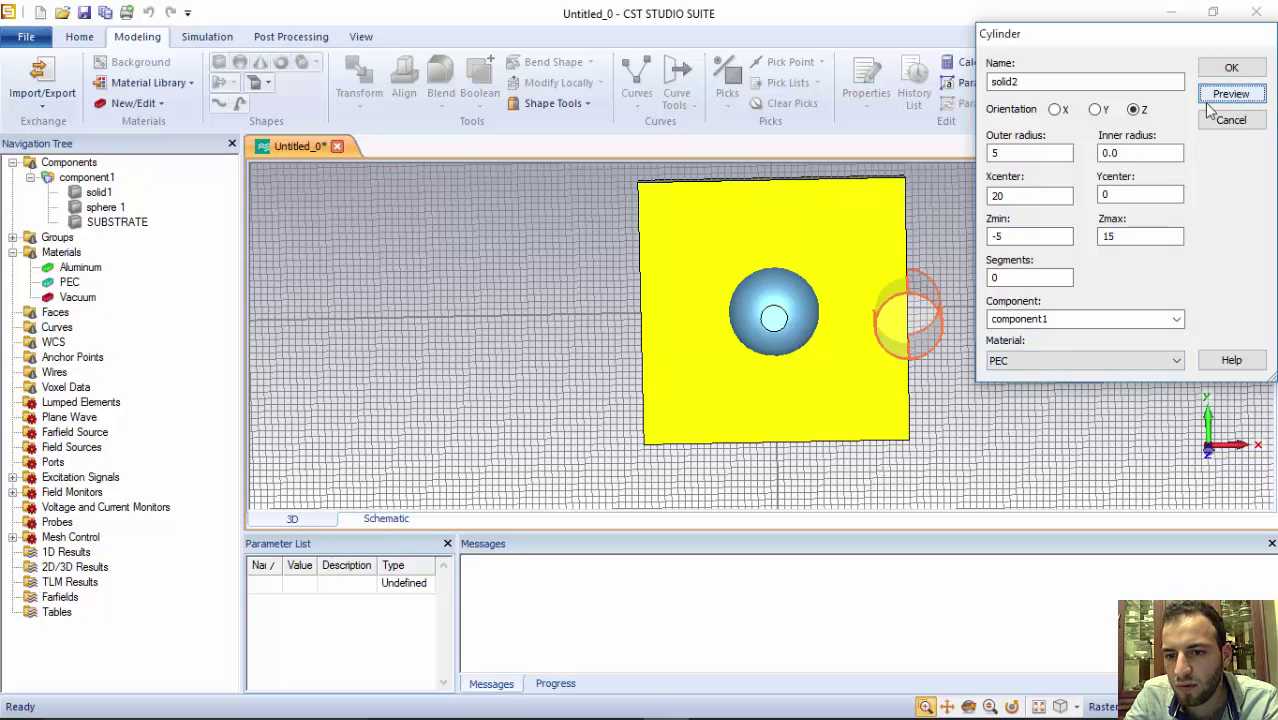
left_click(1231, 67)
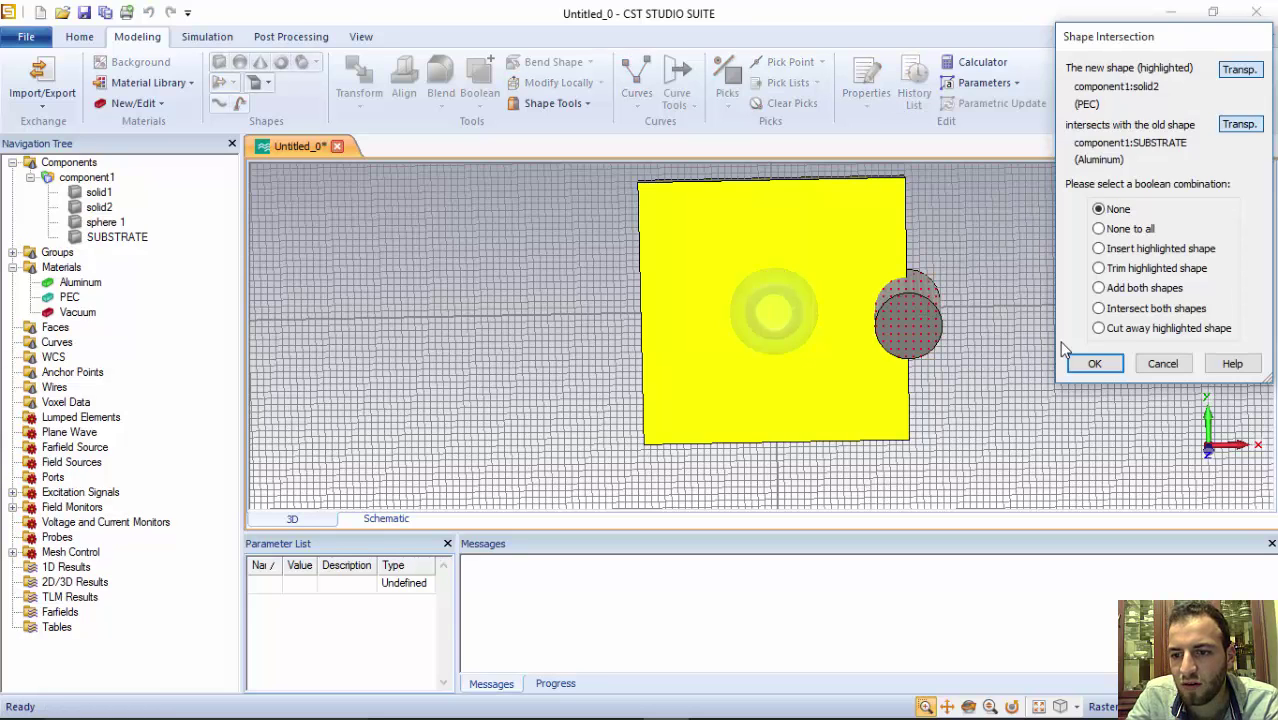
left_click(1092, 363)
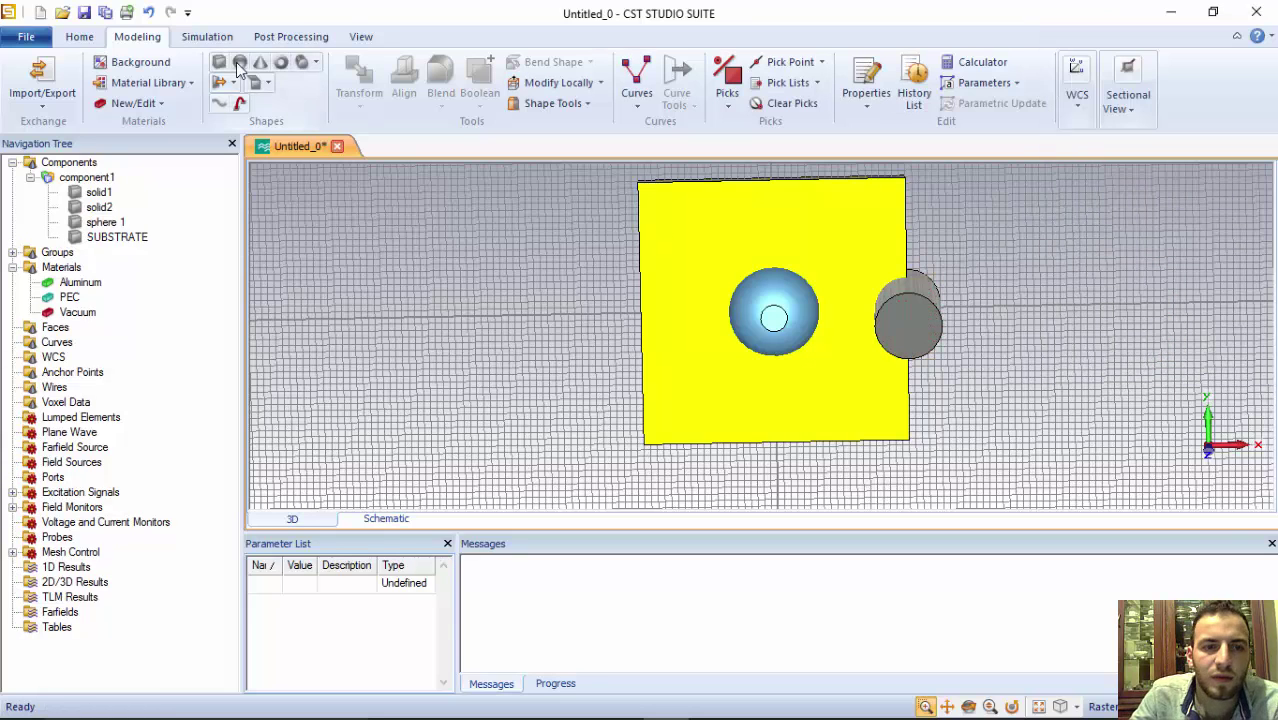
left_click(316, 62)
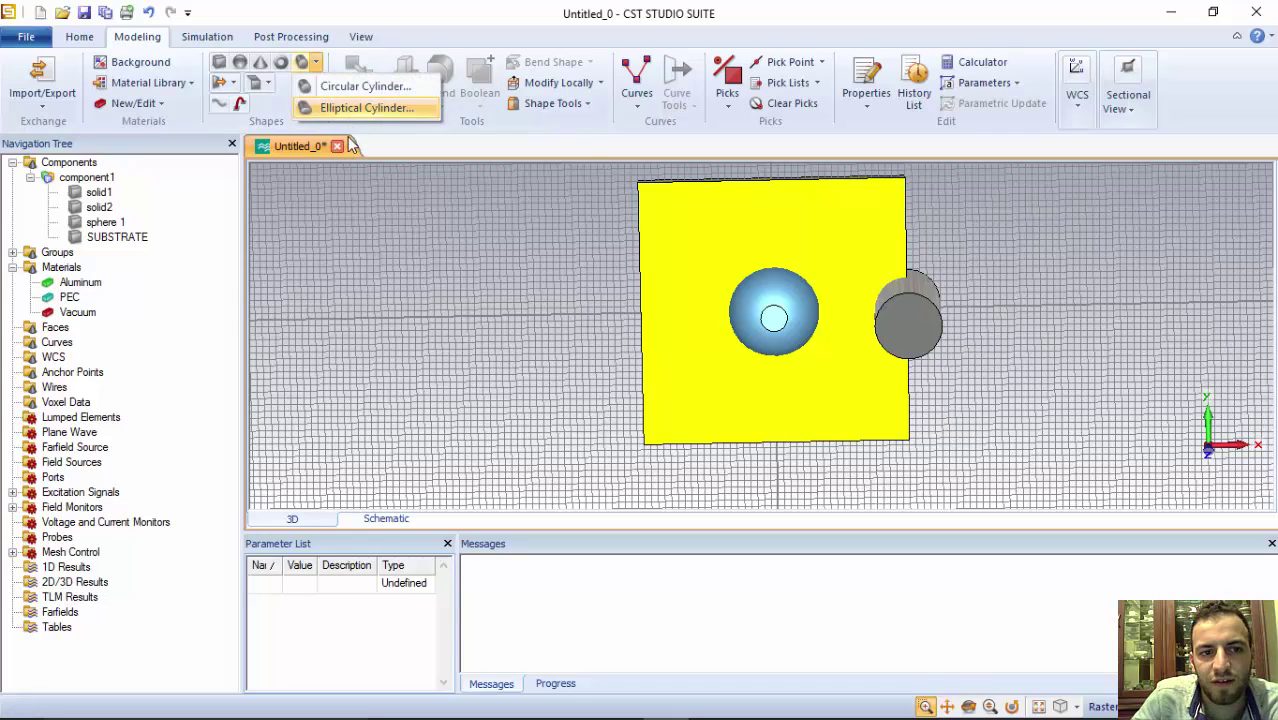
left_click(350, 110)
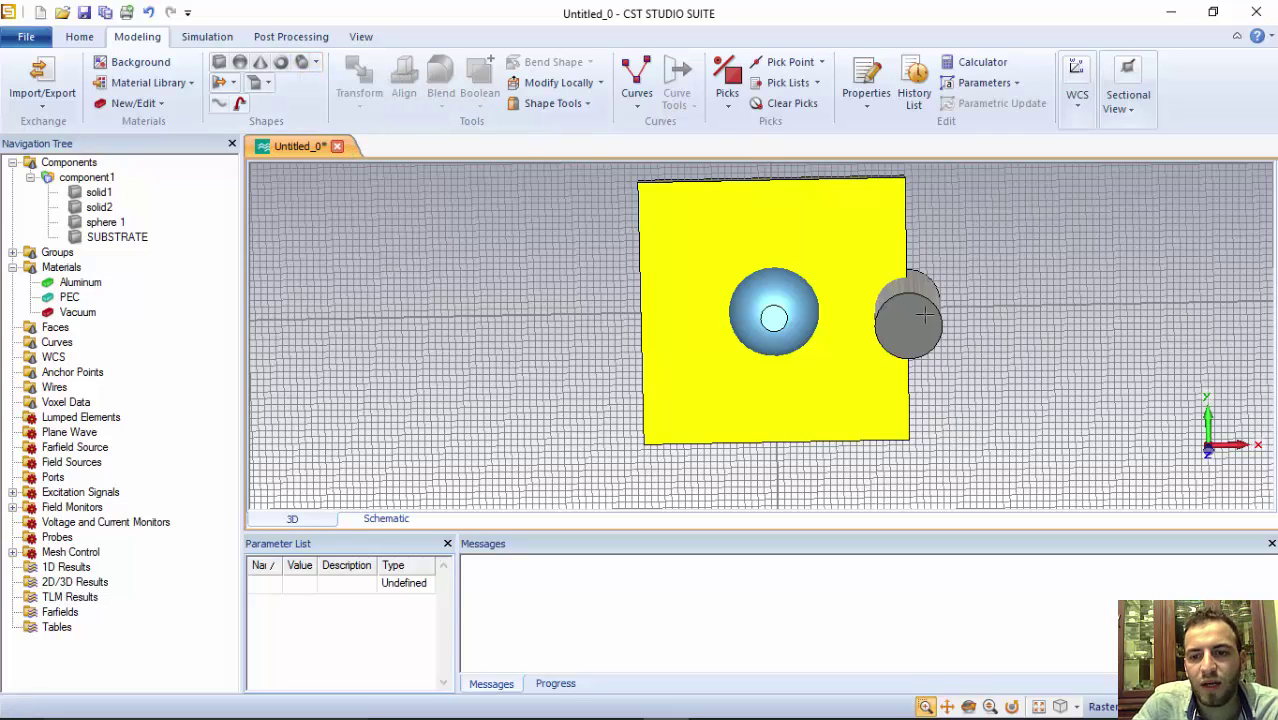
left_click(98, 207)
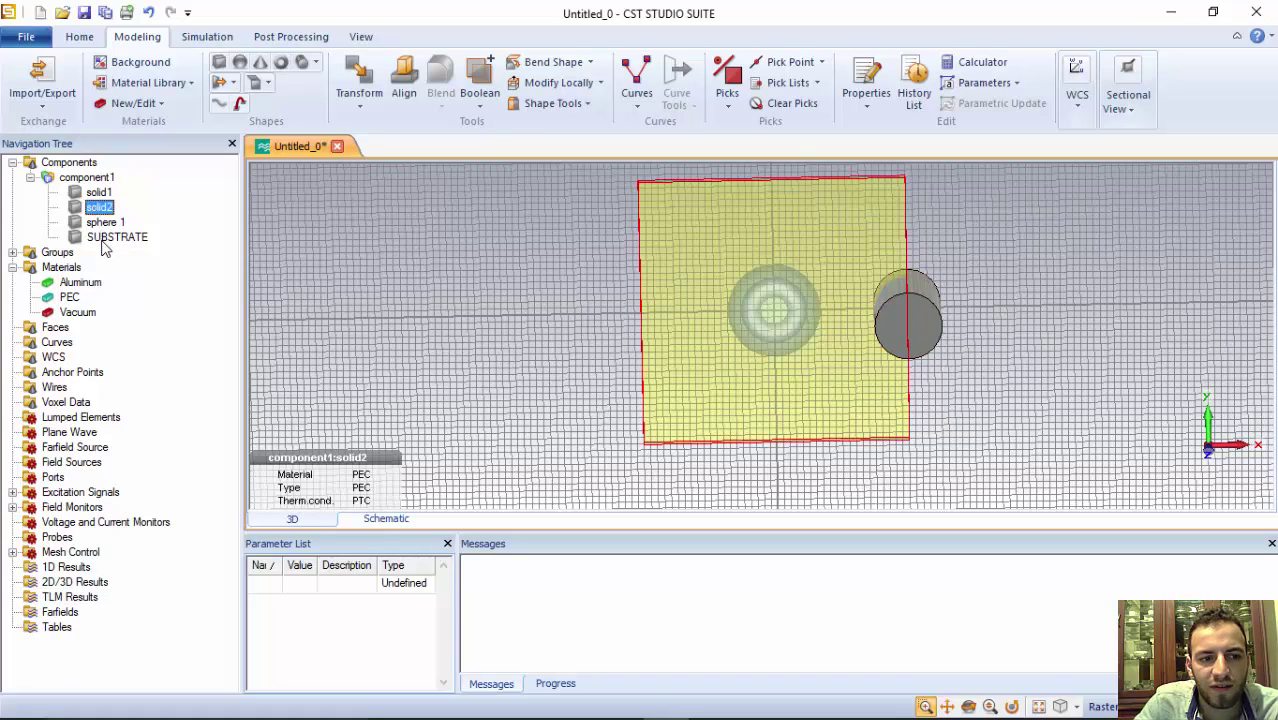
left_click(107, 240)
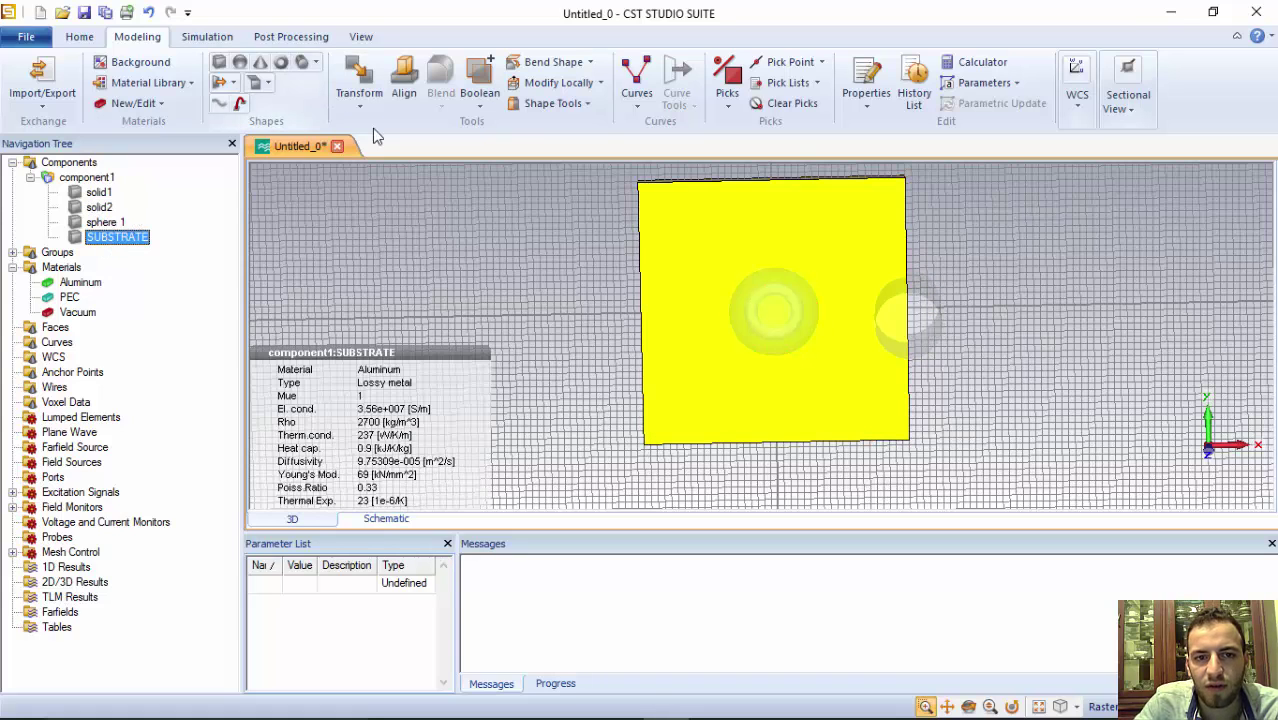
left_click(485, 102)
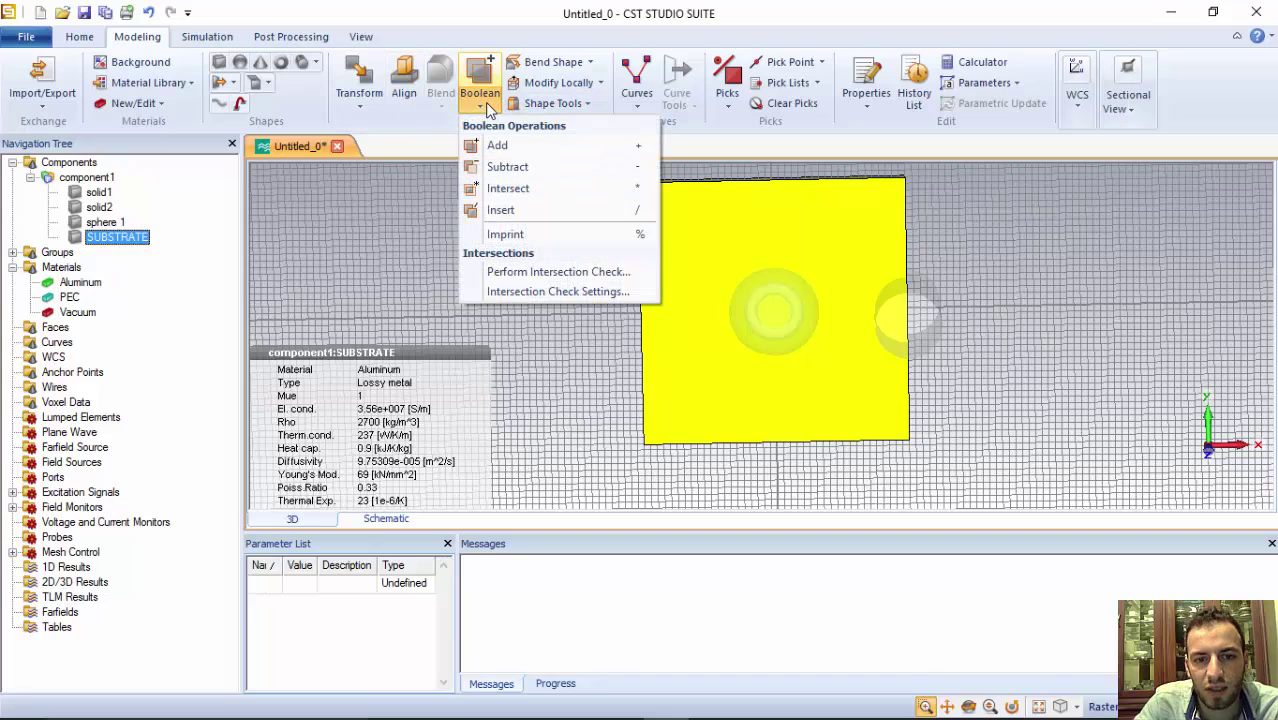
left_click(508, 189)
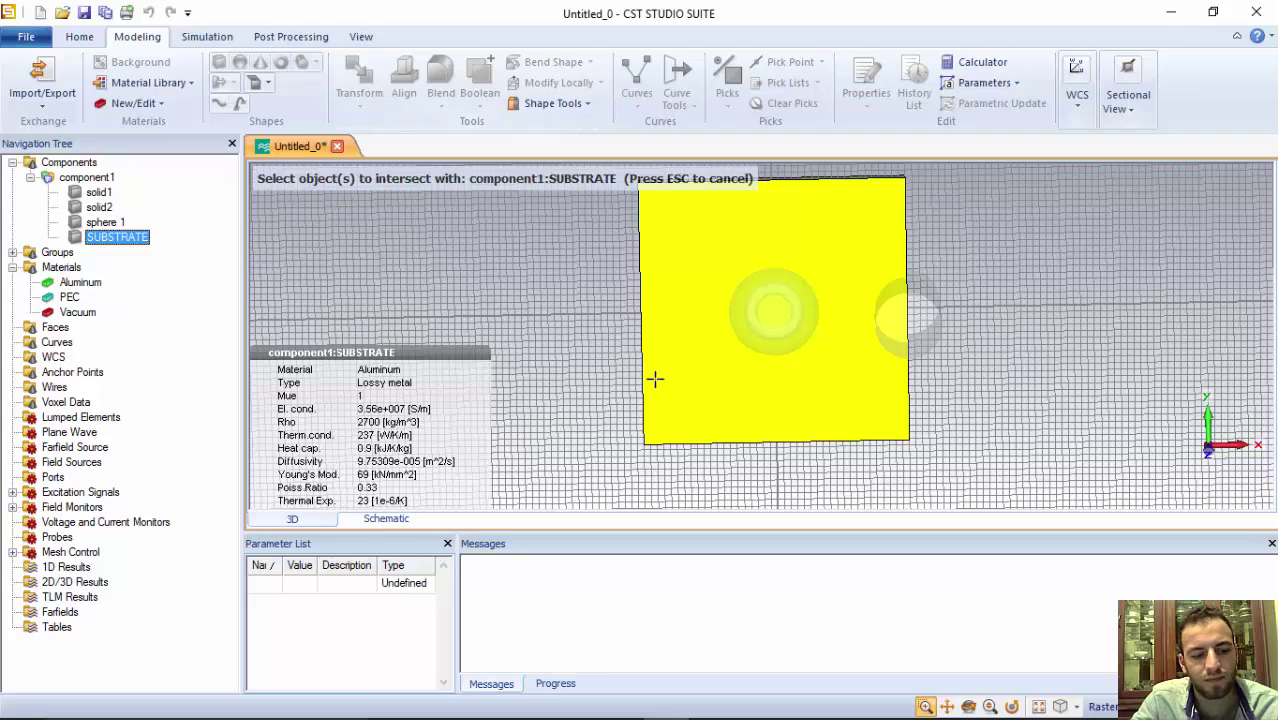
key("Escape")
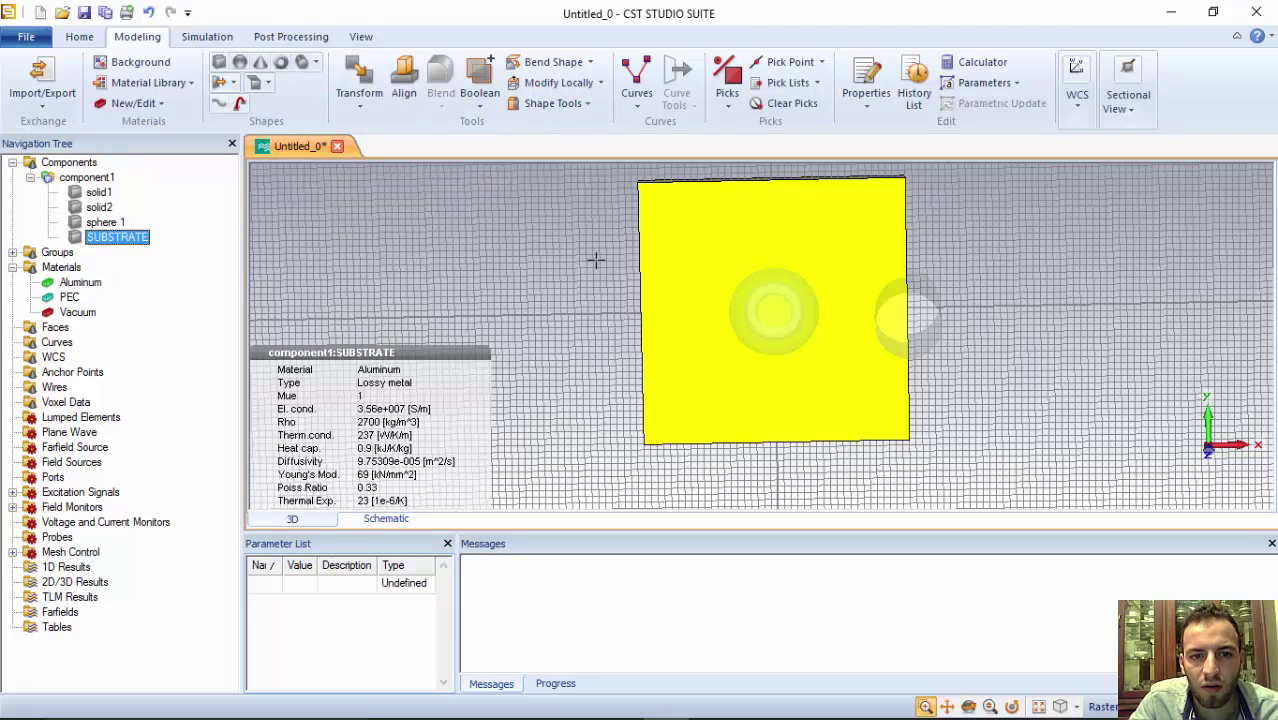
left_click(490, 110)
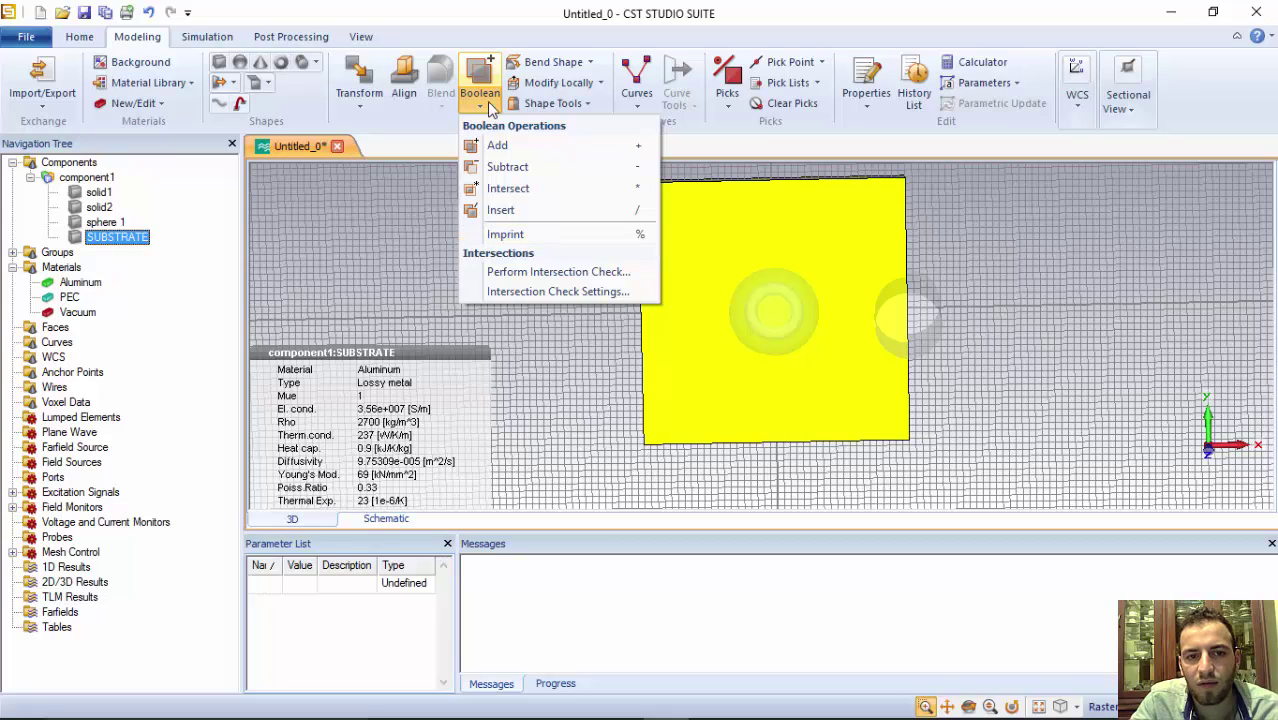
Unite solid1, solid2, sphere 1 and SUBSTRATE into one shape with a Boolean Add.
left_click(104, 200)
left_click(100, 196)
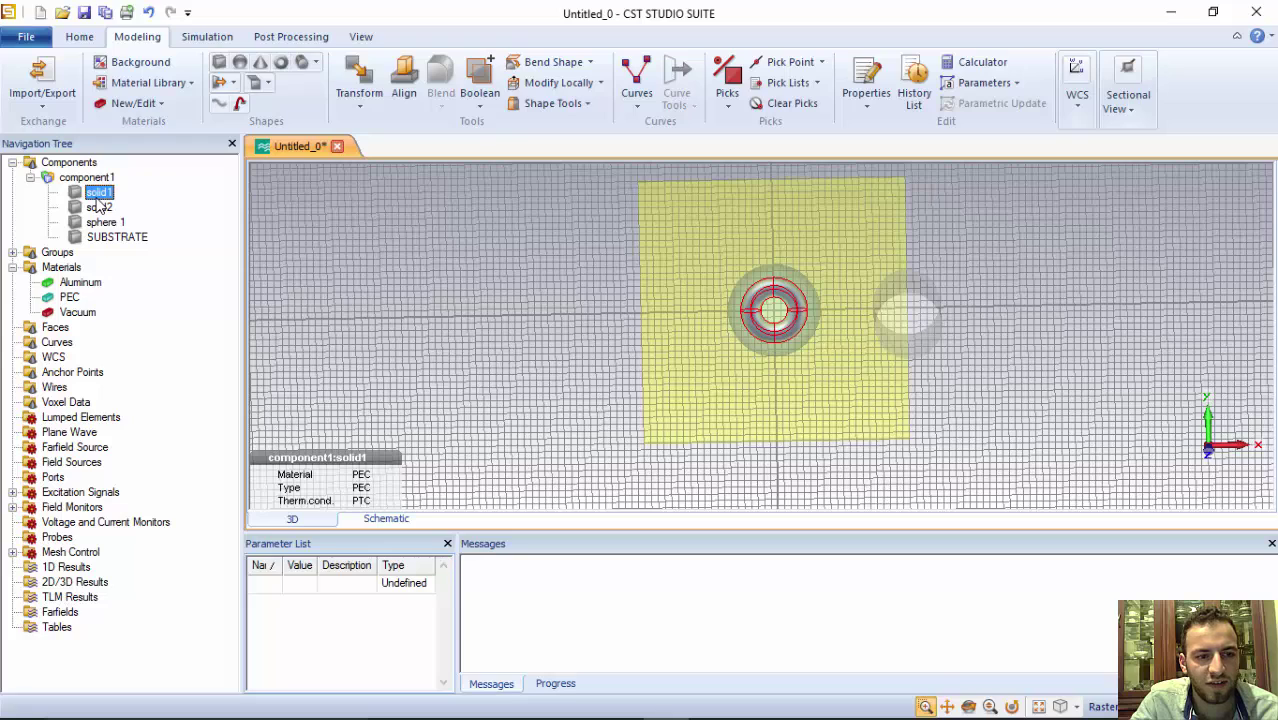
left_click(98, 194)
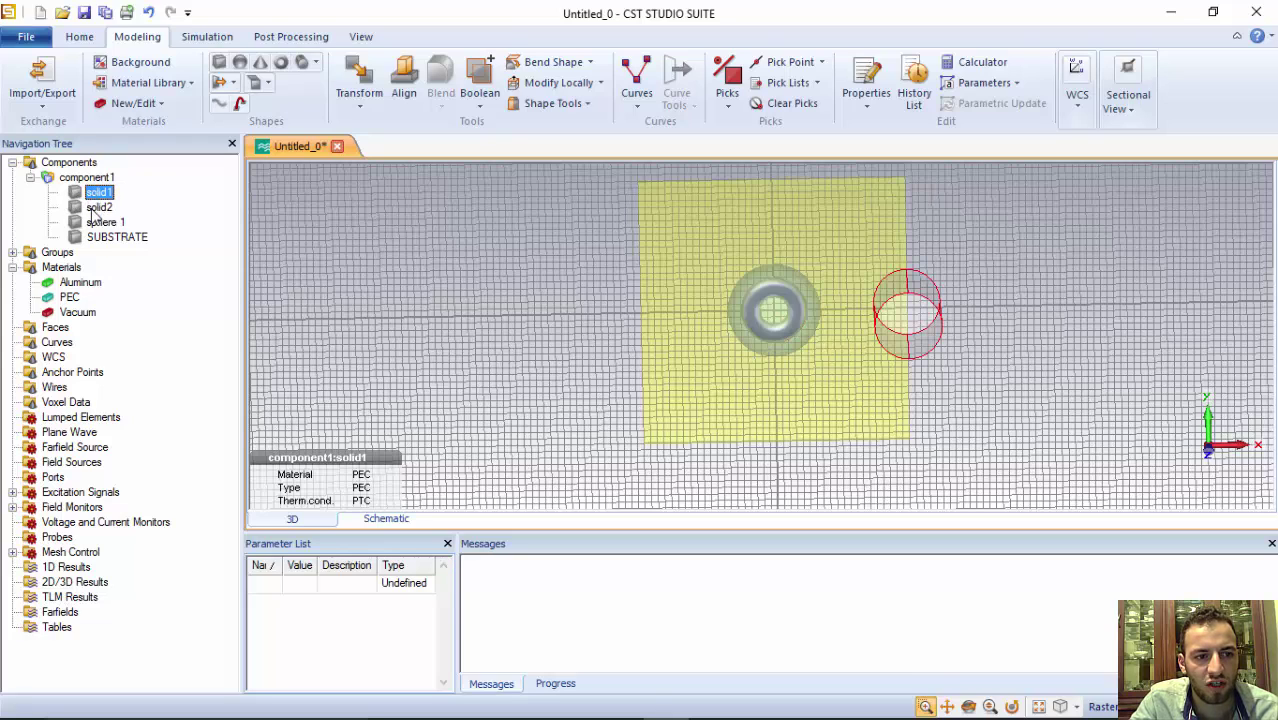
left_click(95, 238, "shift")
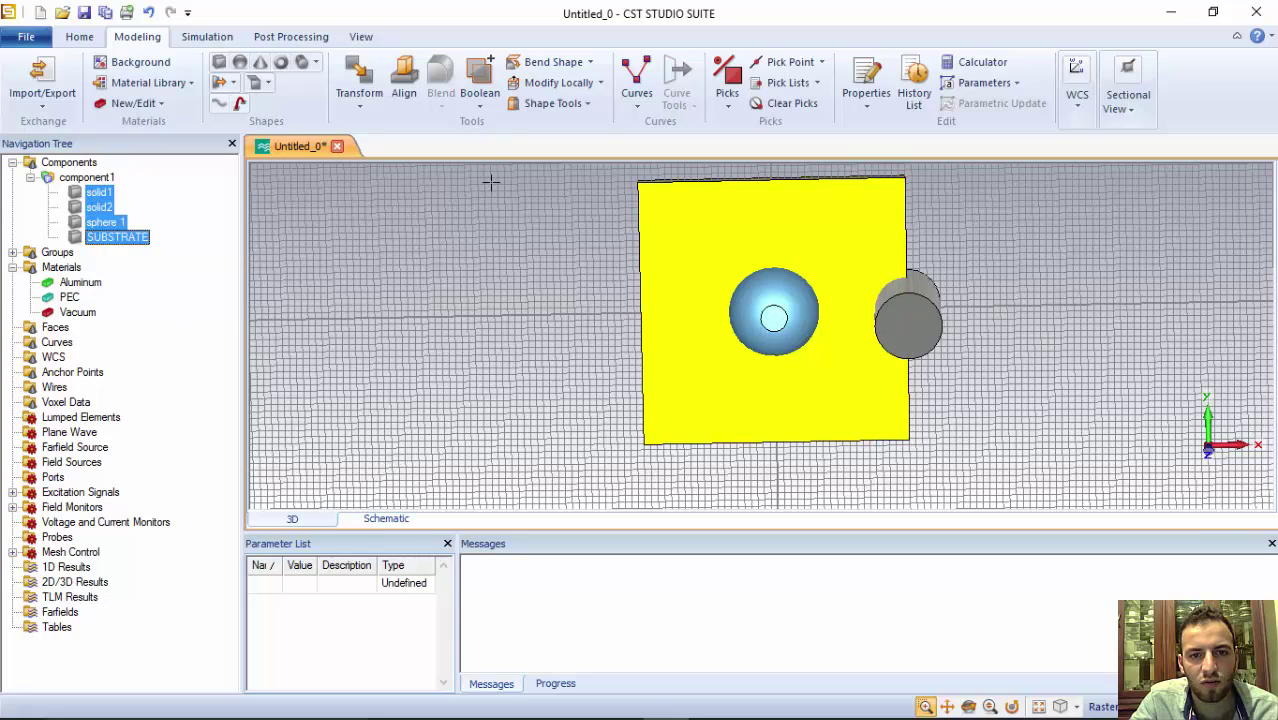
left_click(480, 75)
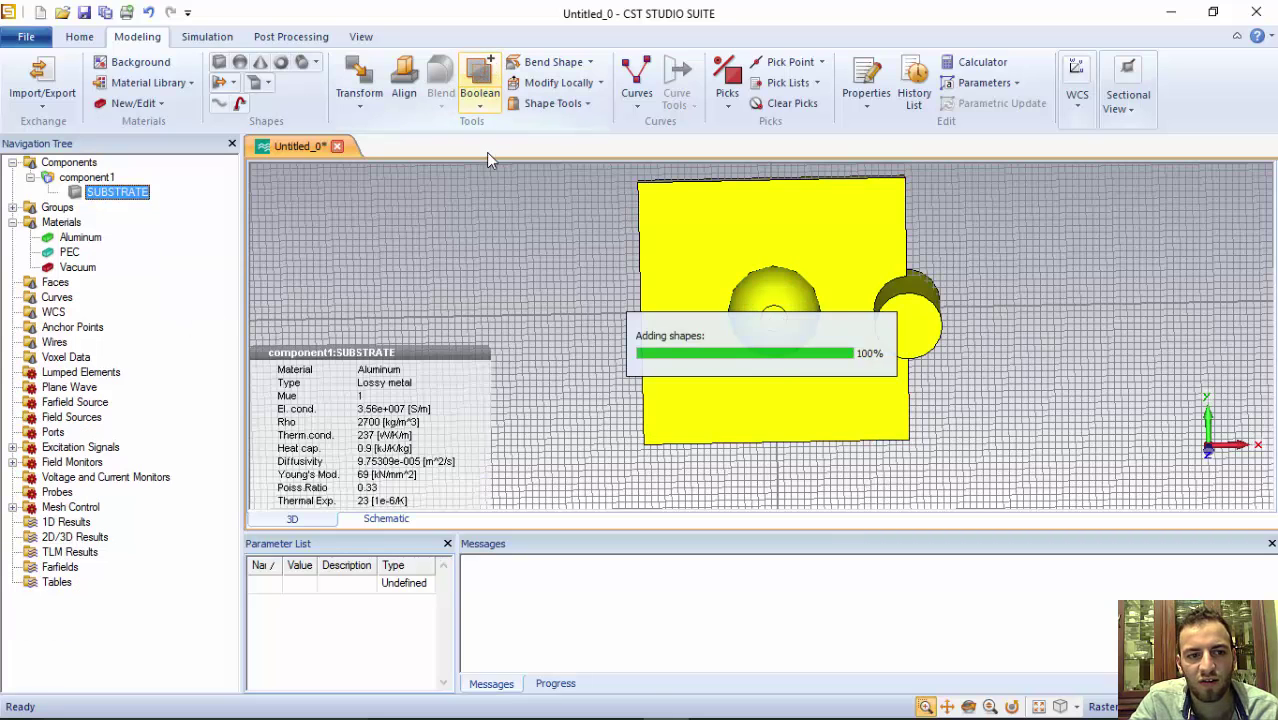
Rename the combined SUBSTRATE shape as antenna.
right_click(108, 198)
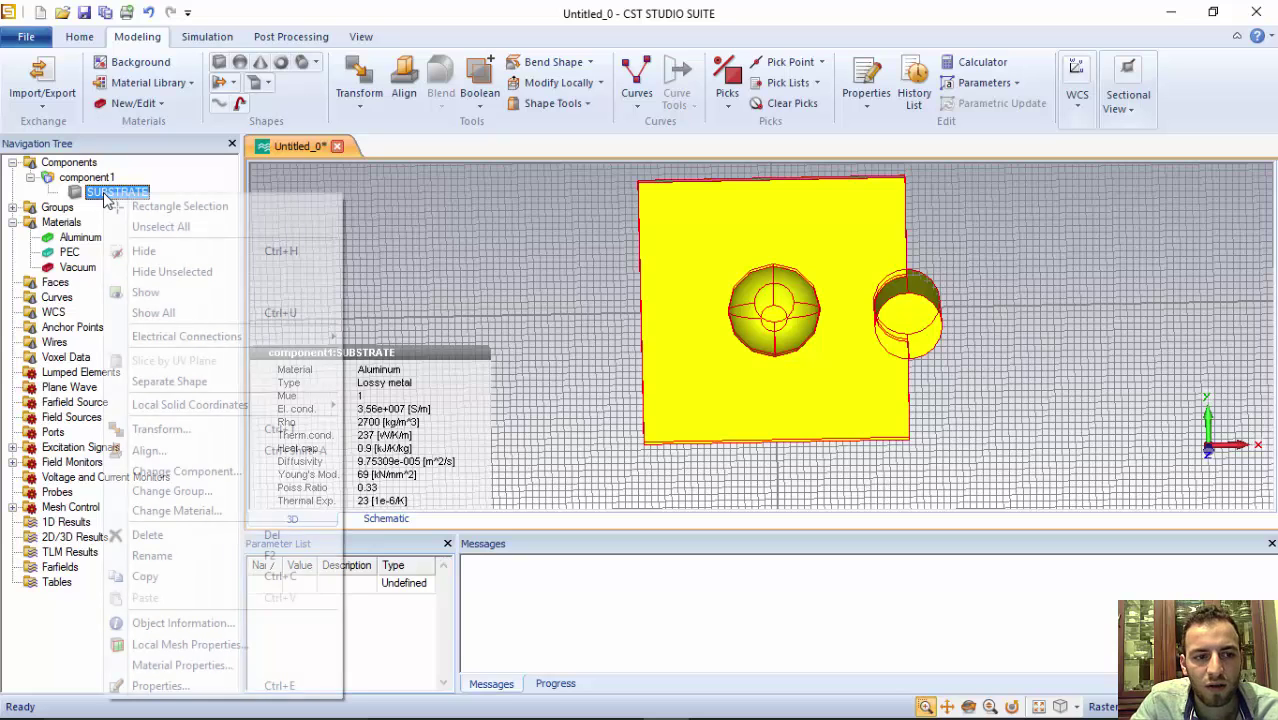
left_click(179, 556)
type("antenna")
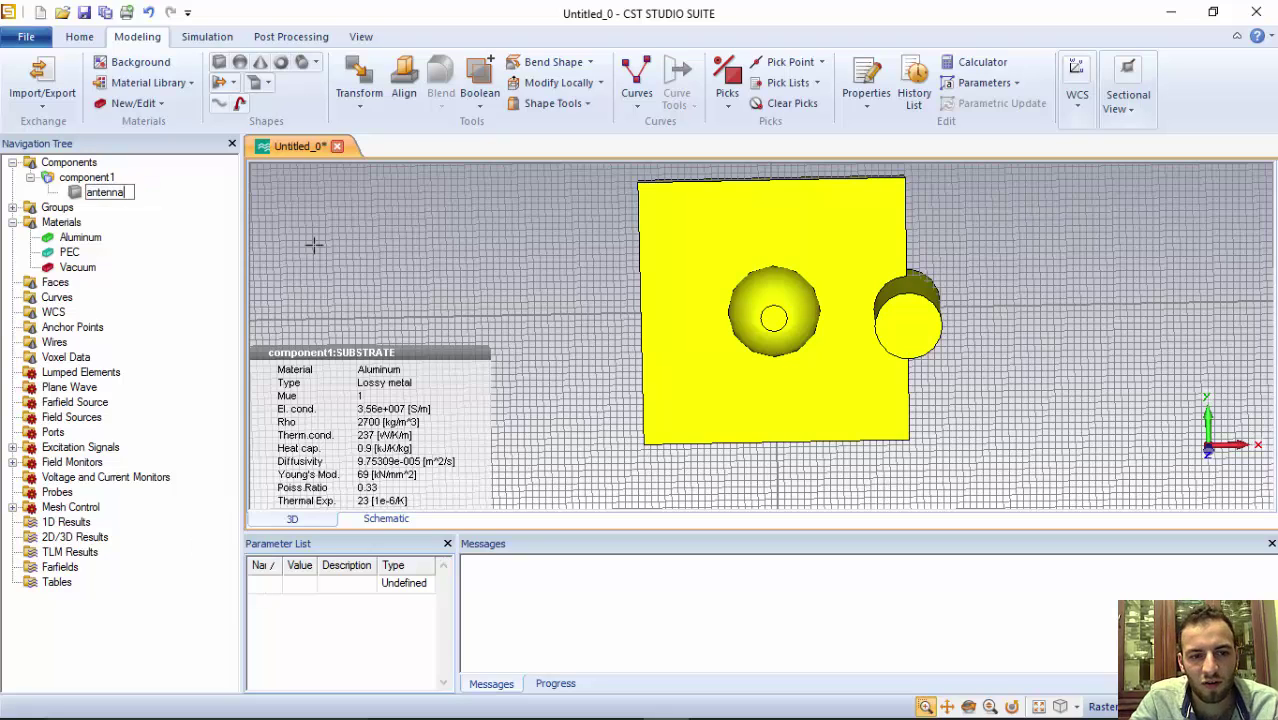
key("Return")
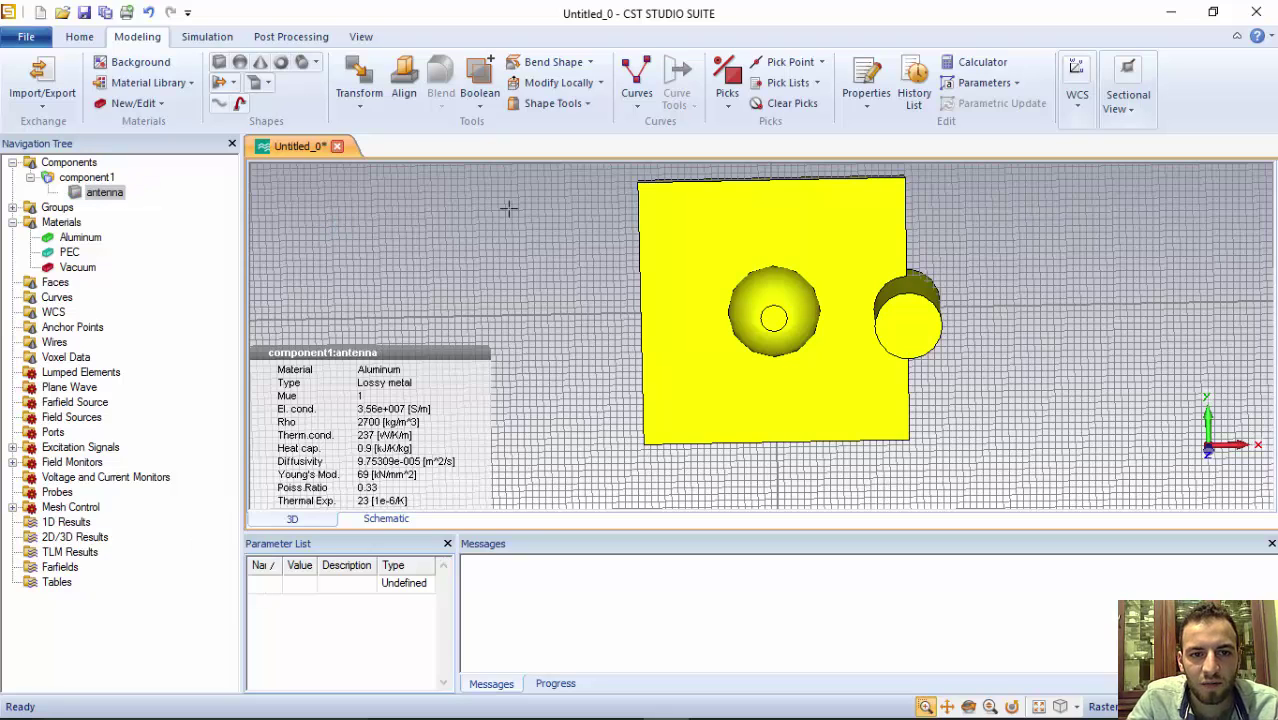
Scale the antenna shape uniformly by a factor of 0.5 about its shape center, previewing the transform before applying it.
left_click(359, 78)
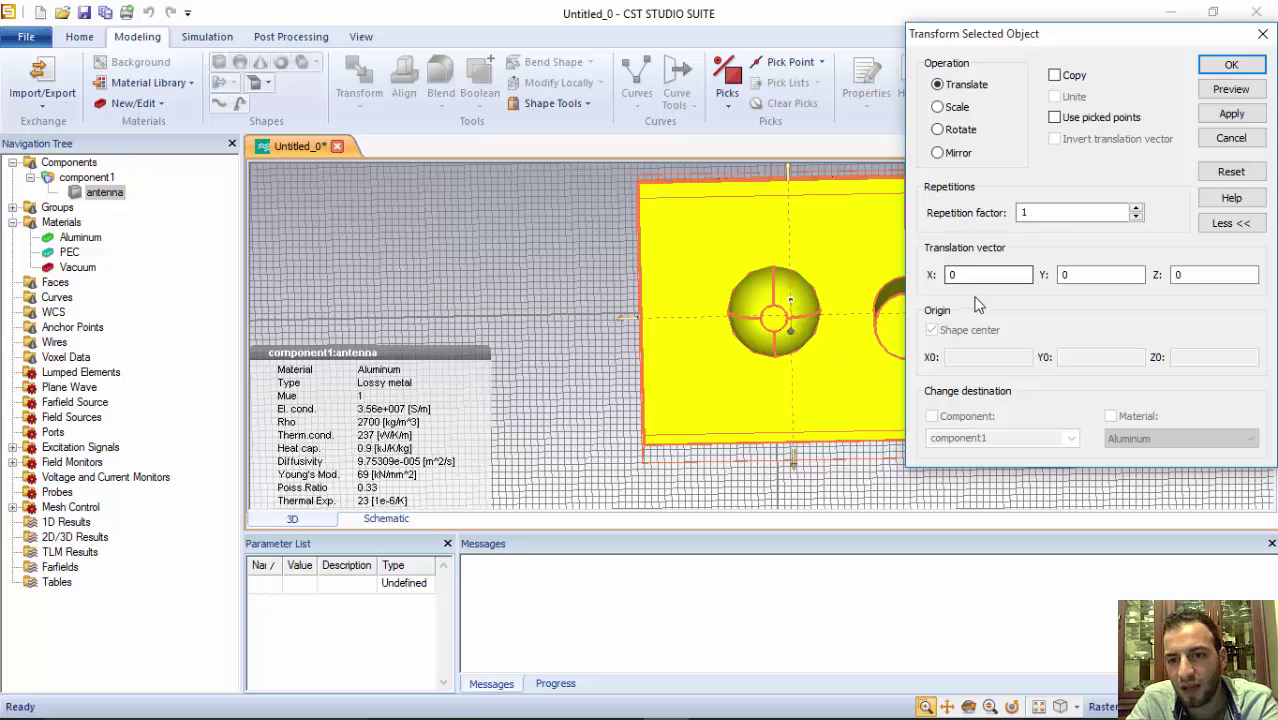
left_click(937, 106)
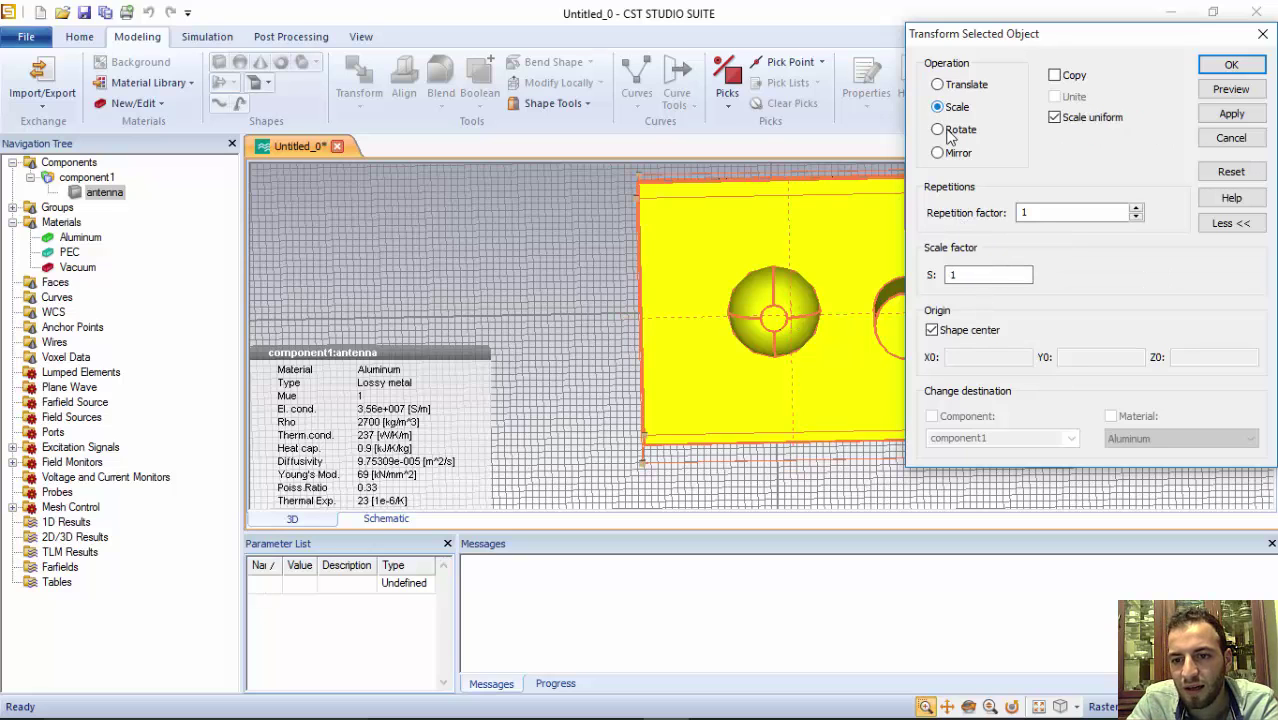
left_click_drag(972, 281, 910, 286)
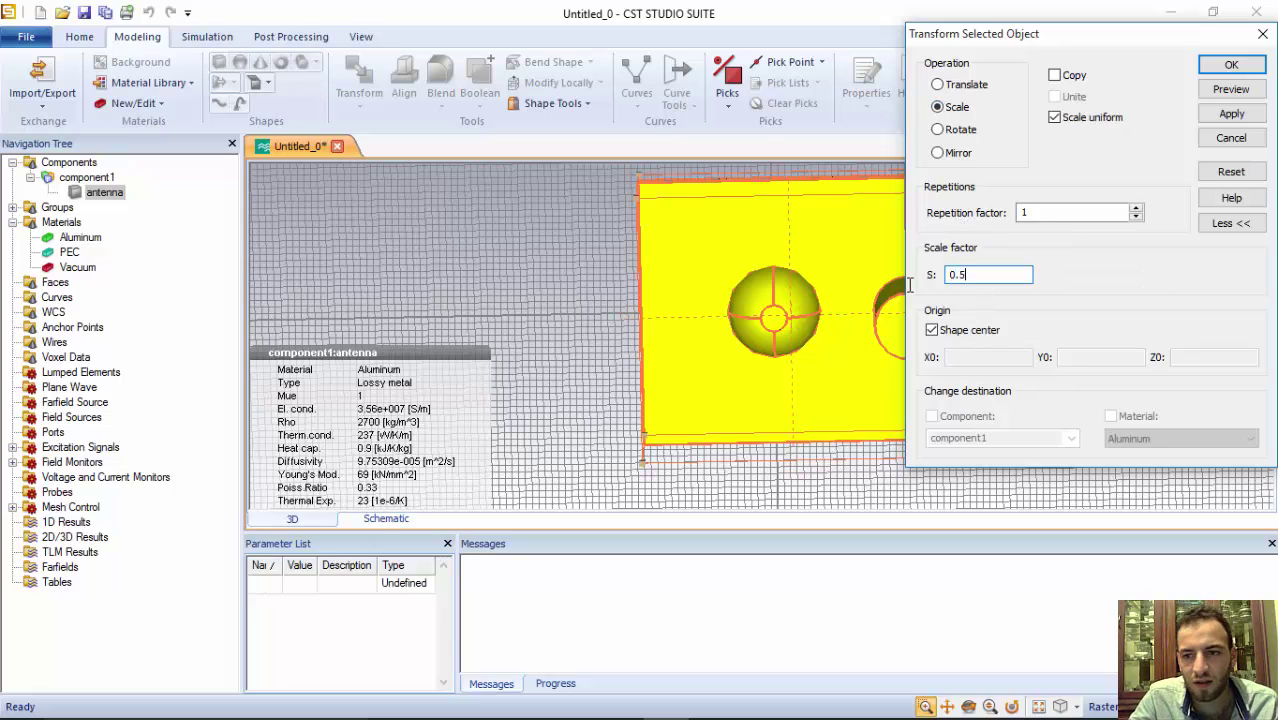
left_click(1231, 89)
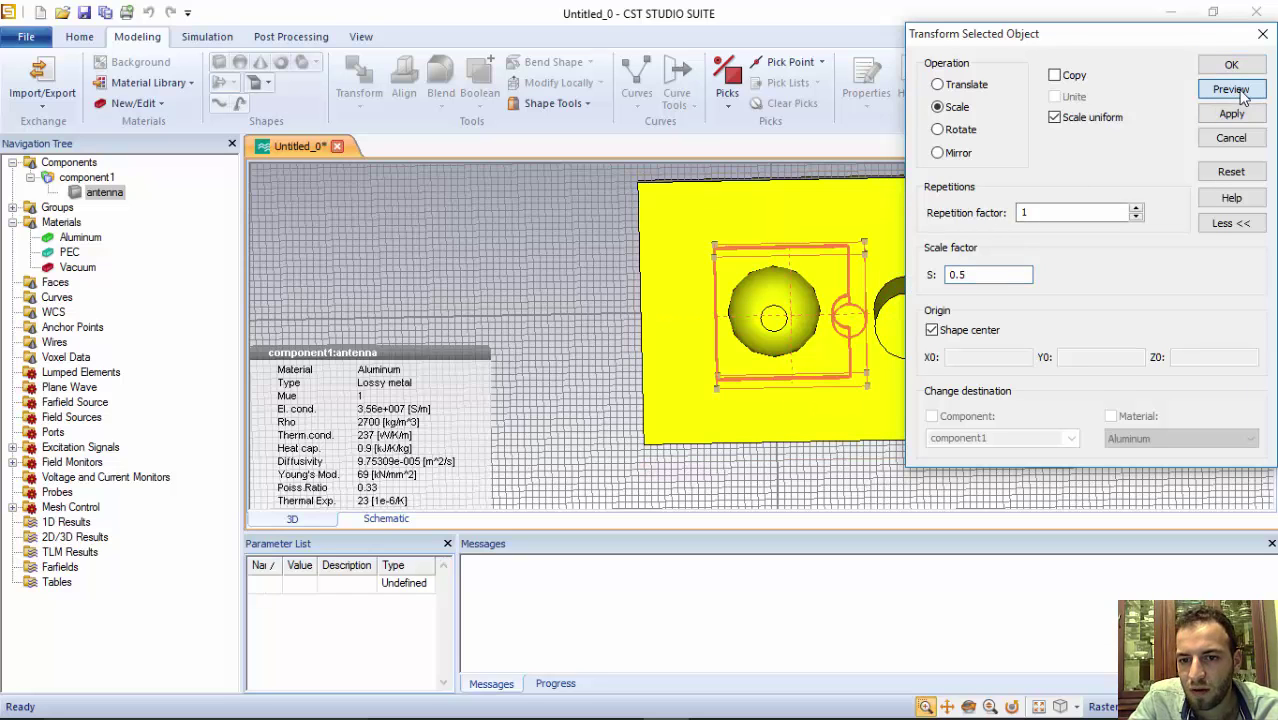
left_click(1231, 63)
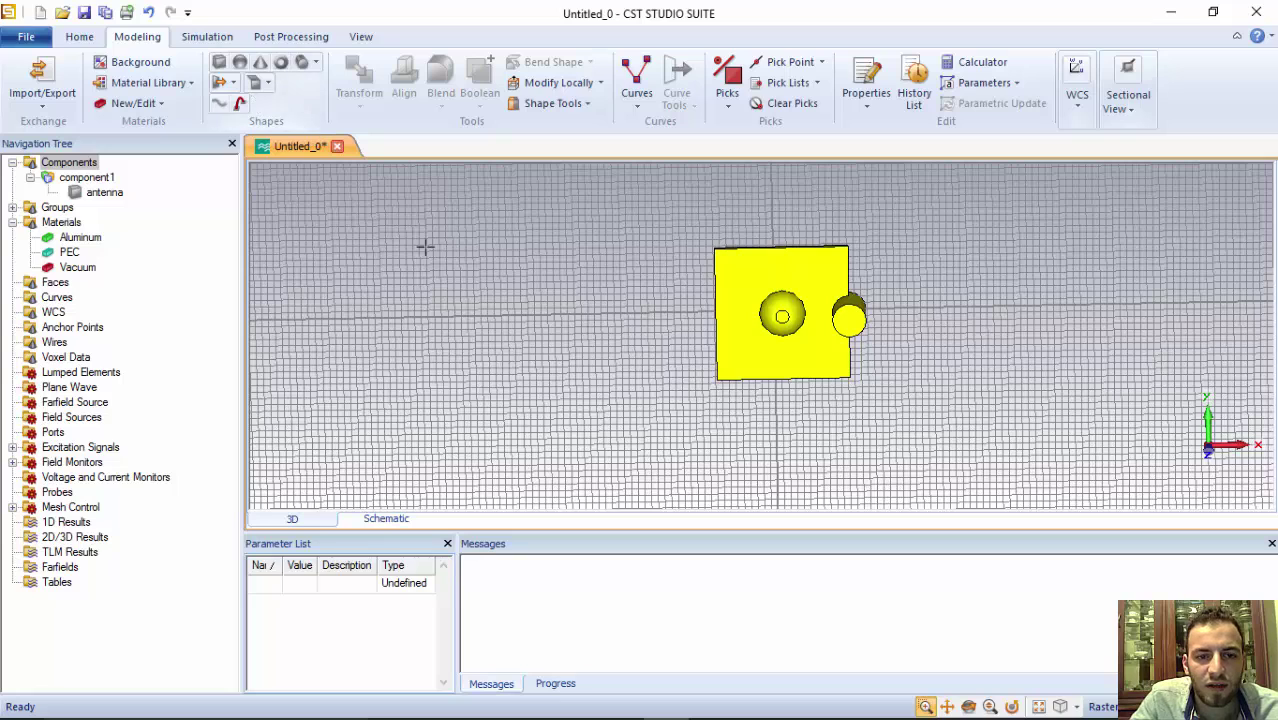
Examine the rotate, mirror and translate transform settings for the antenna shape with copying enabled, without applying a transform.
left_click(110, 192)
right_click(117, 192)
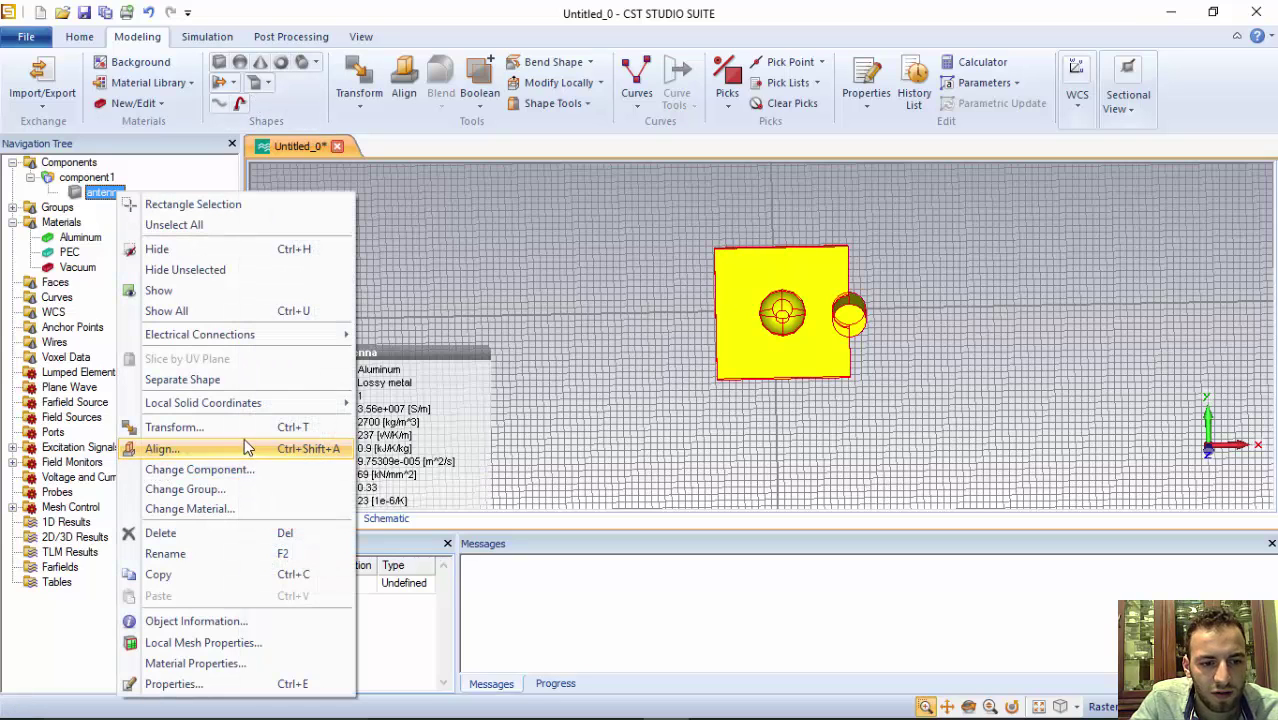
left_click(244, 427)
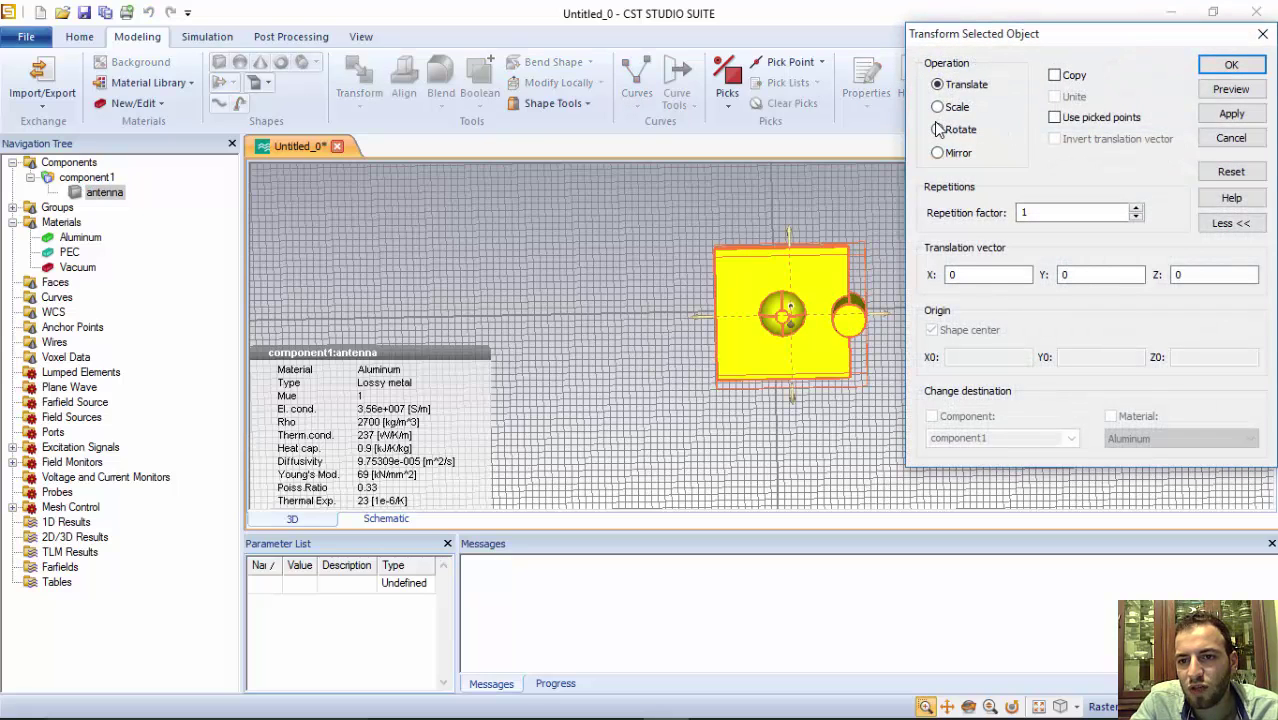
left_click(938, 130)
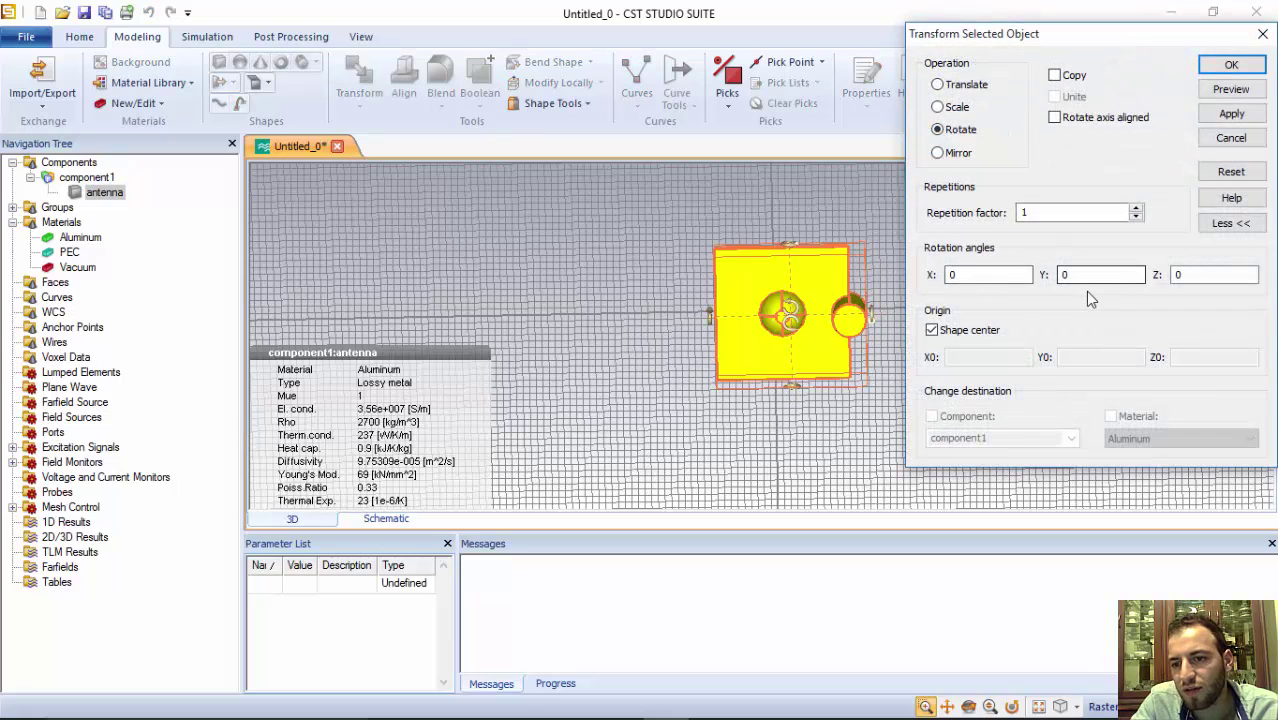
left_click(1054, 75)
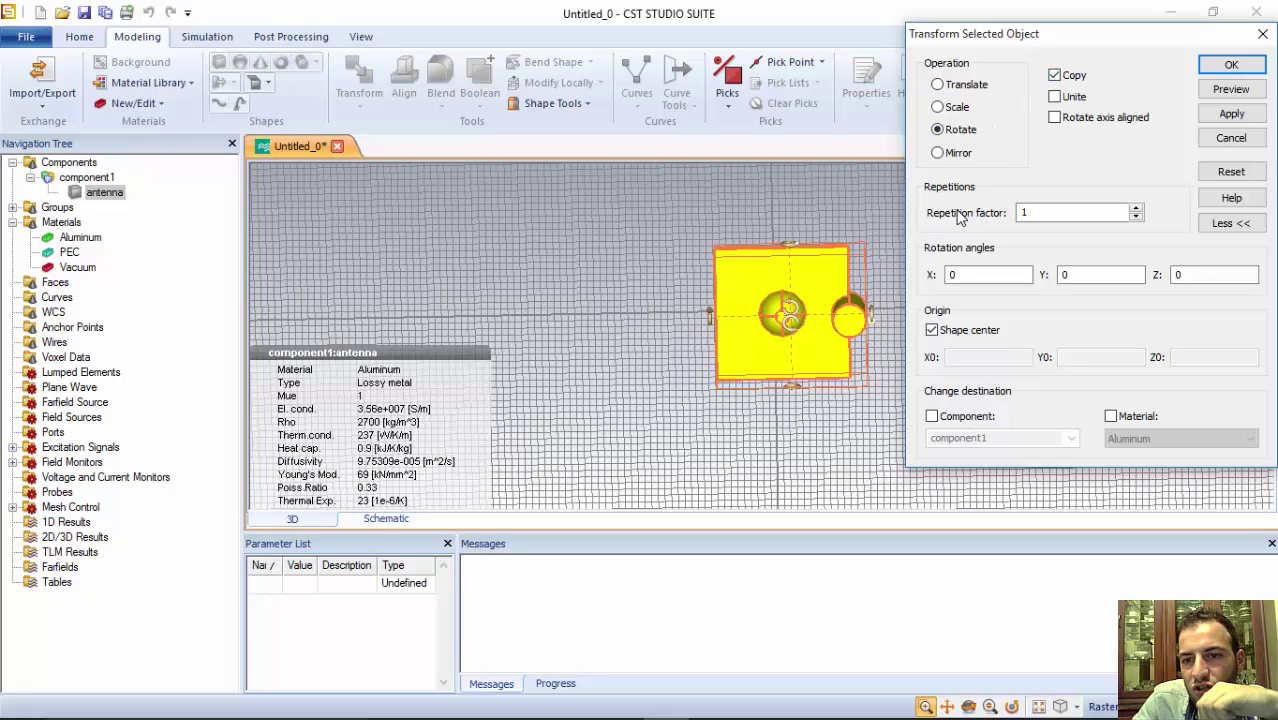
left_click(940, 155)
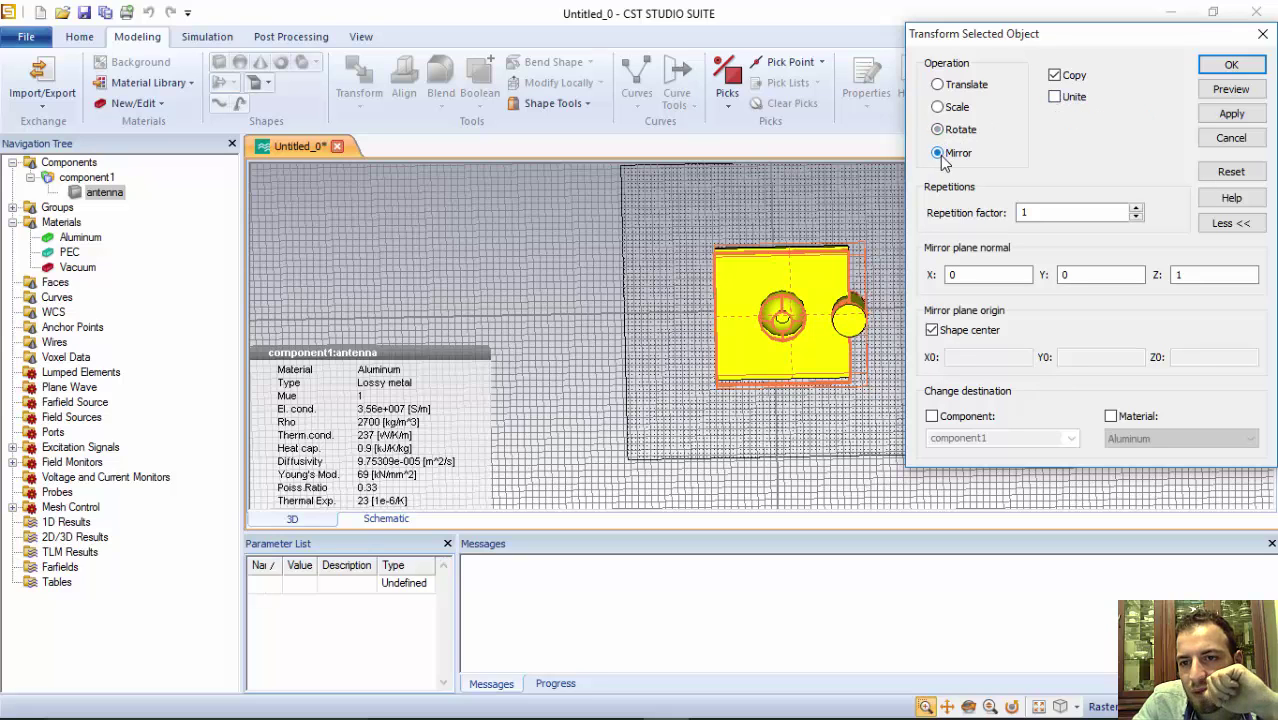
left_click(939, 86)
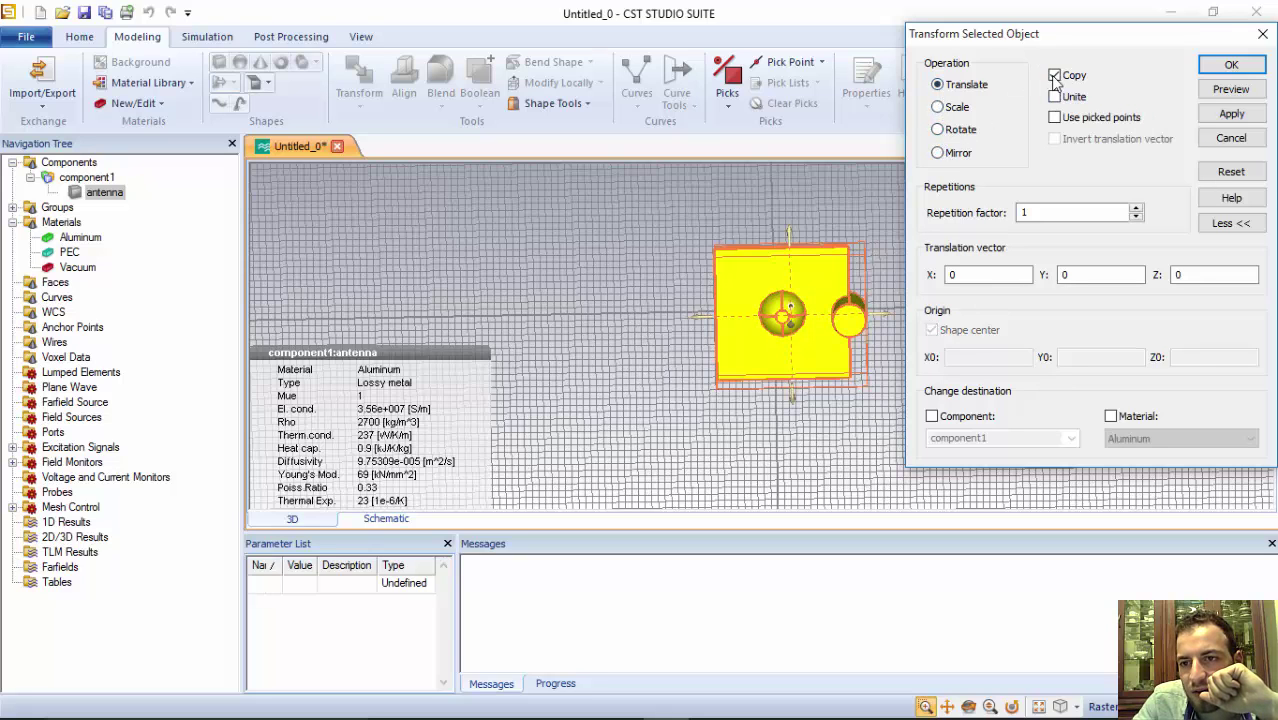
left_click(940, 154)
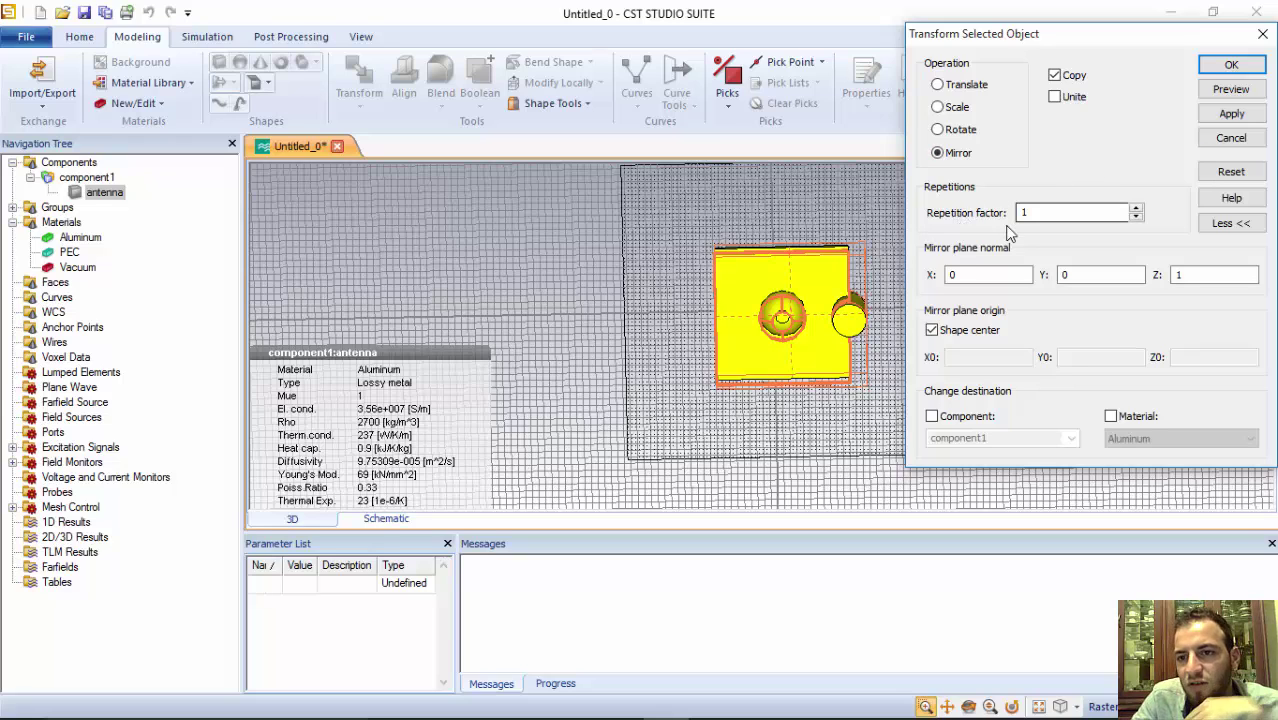
left_click(1231, 138)
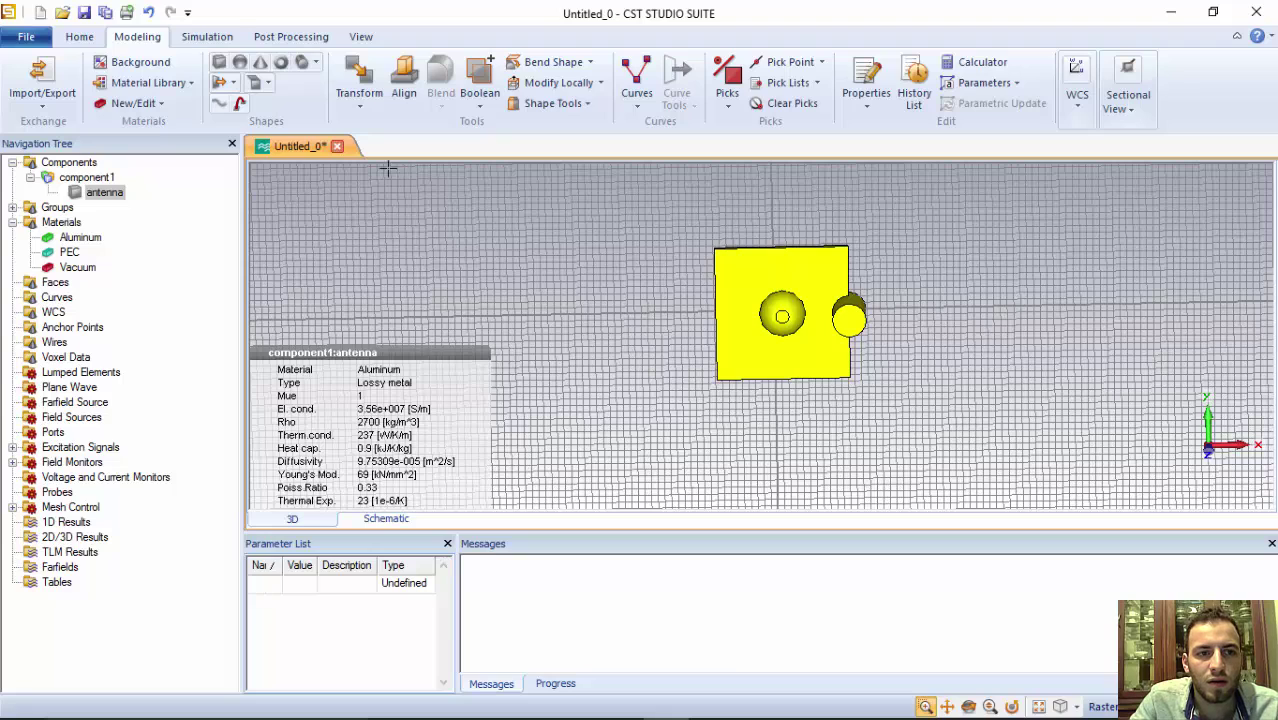
Examine the simulation, pick, post-processing and view commands, showing the bounding box briefly and hiding it again.
left_click(205, 37)
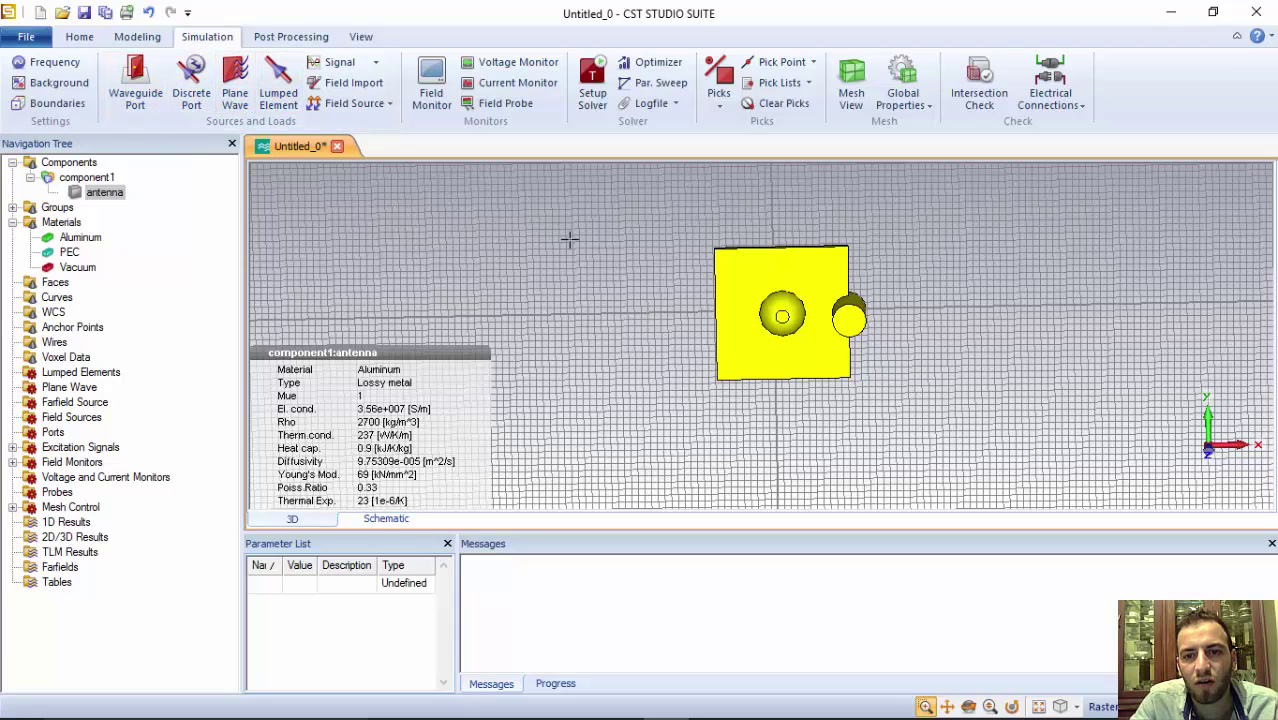
left_click(814, 63)
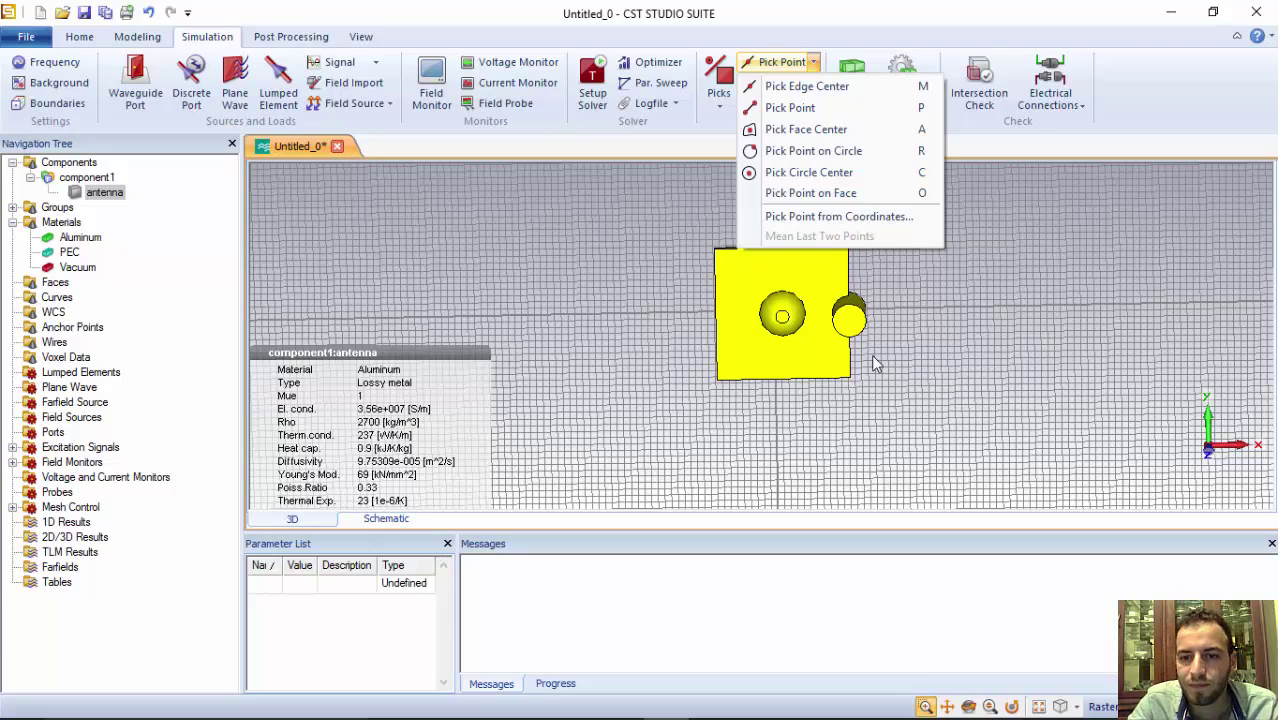
left_click(709, 140)
left_click(719, 100)
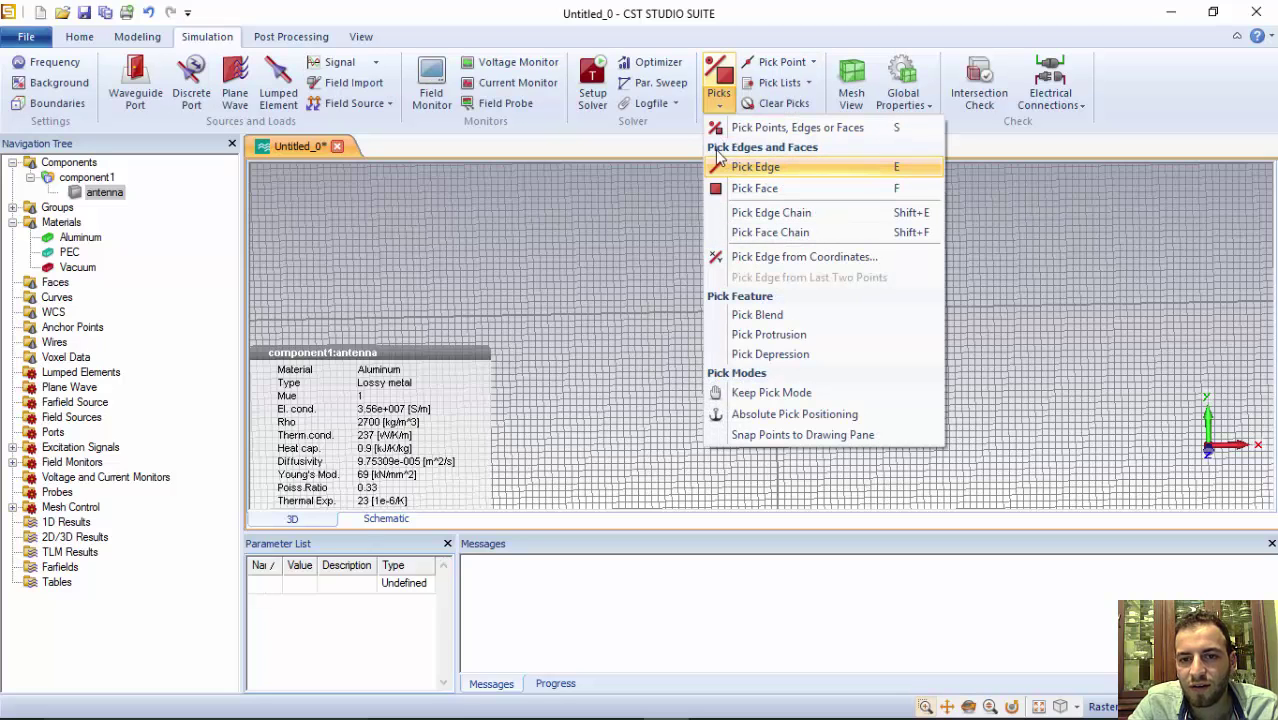
left_click(635, 229)
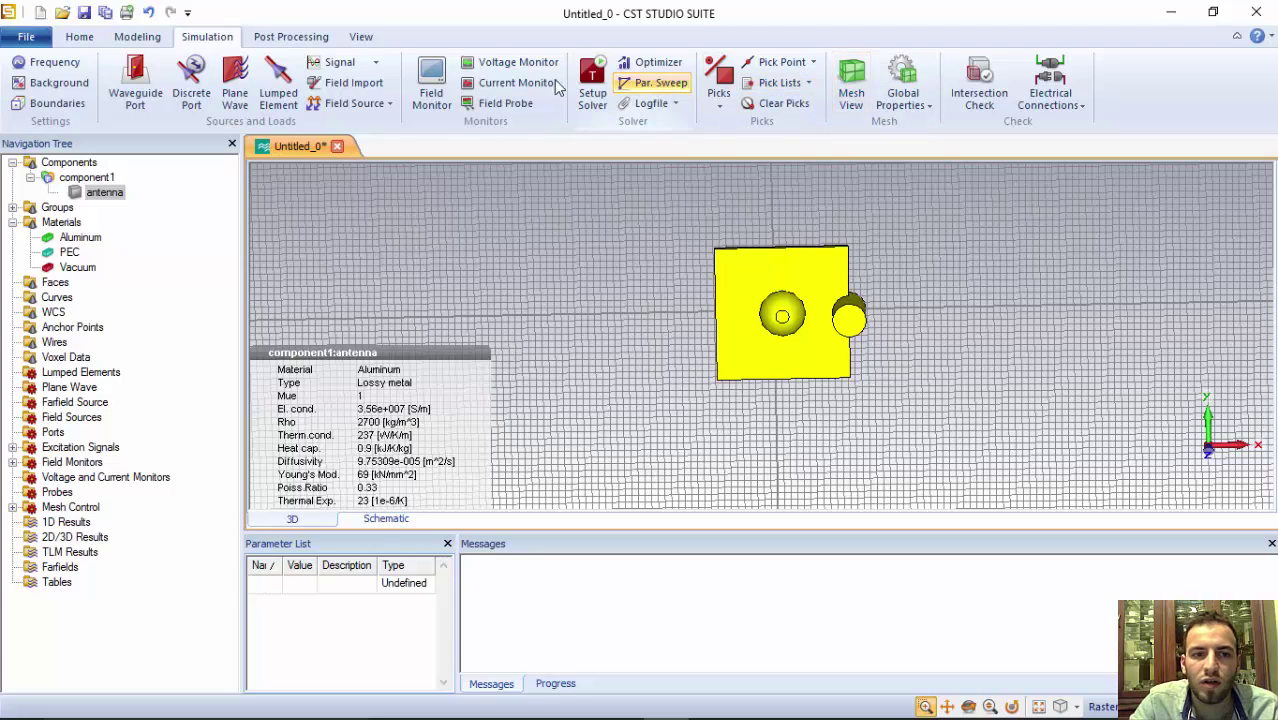
left_click(282, 38)
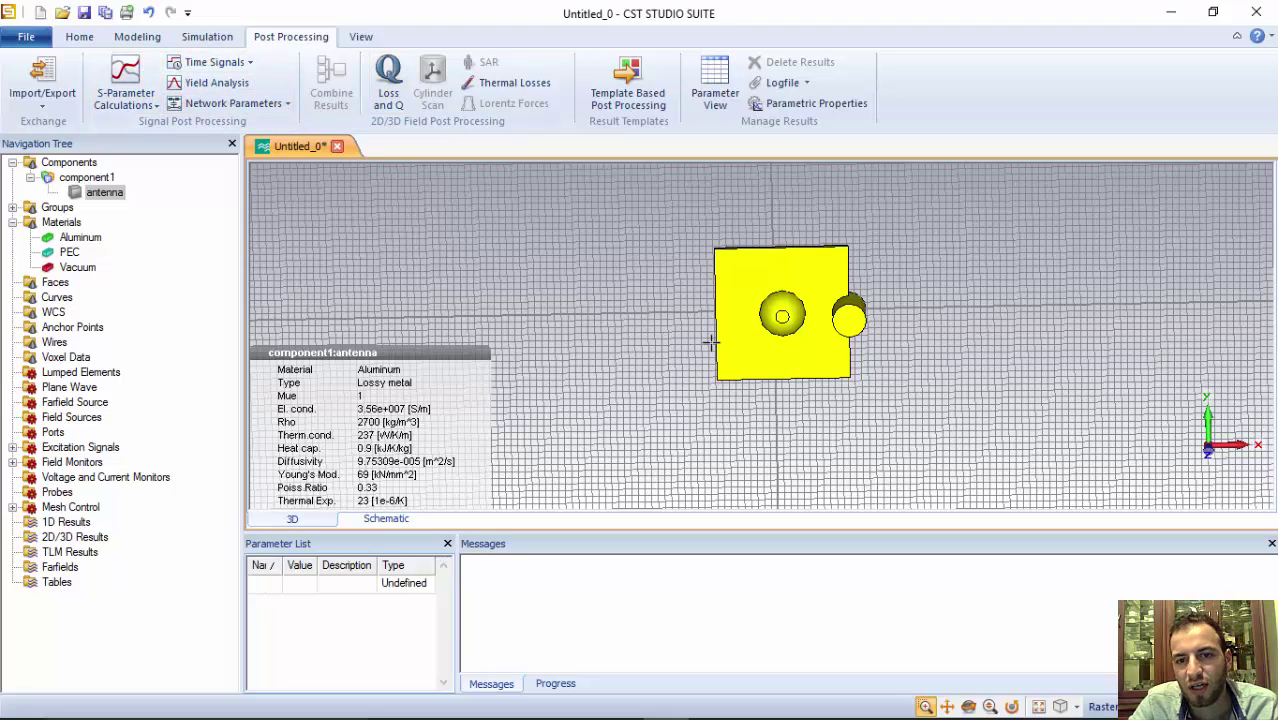
left_click(361, 36)
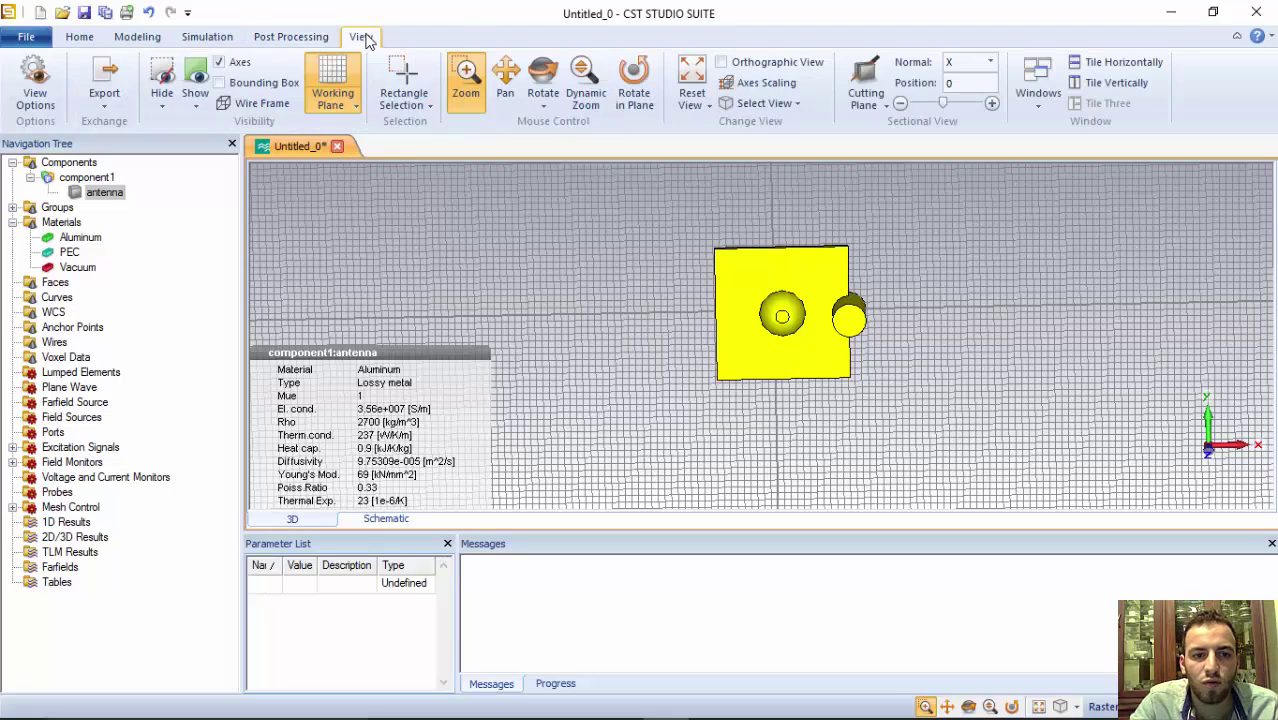
left_click(220, 84)
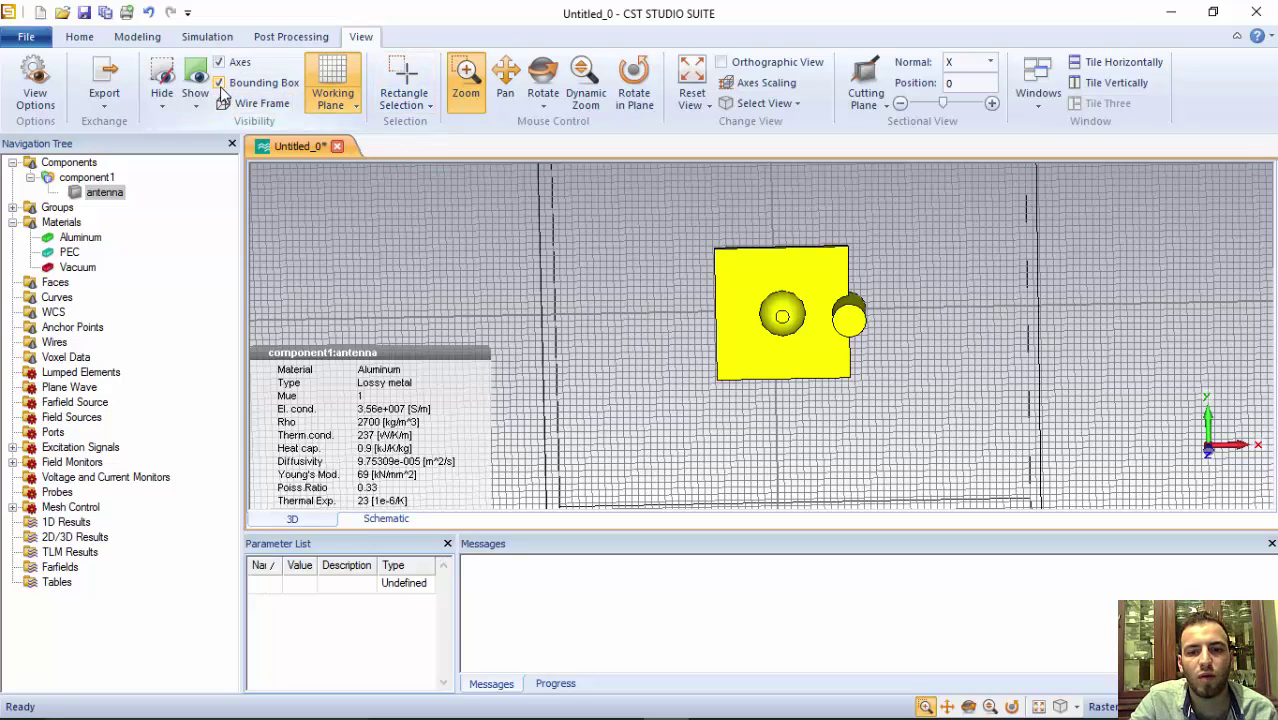
left_click(220, 84)
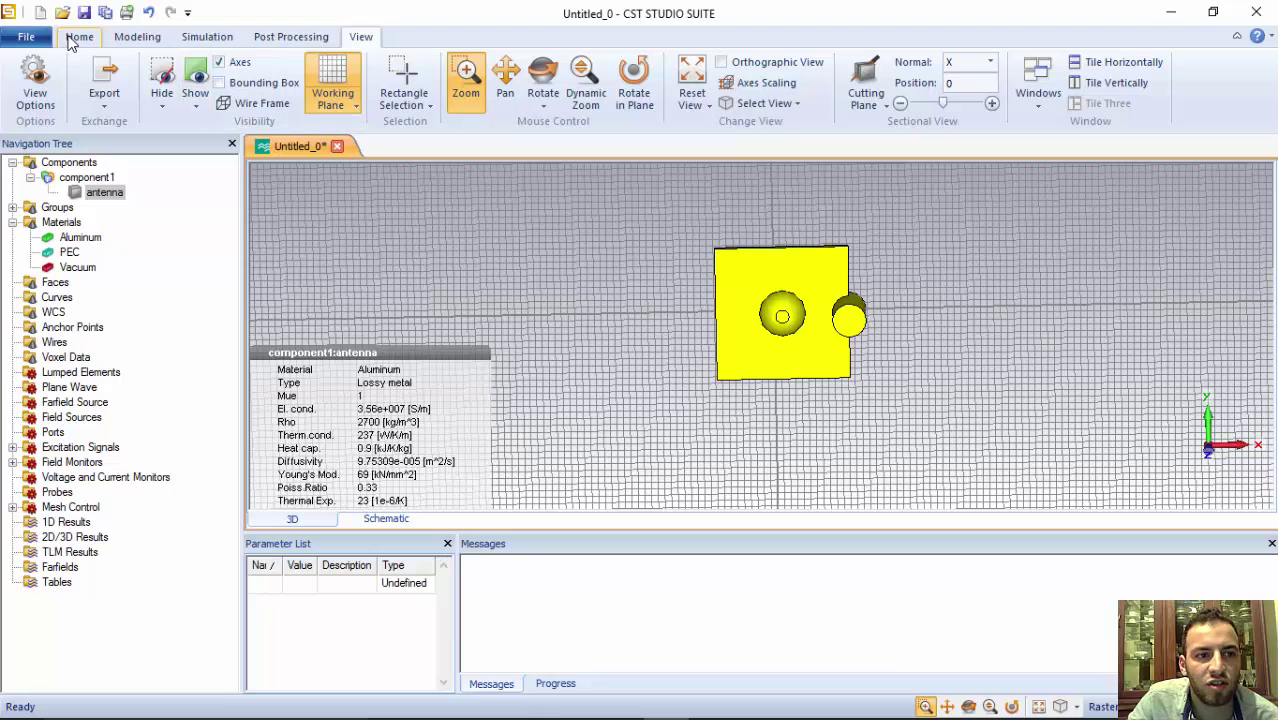
Save the project on the Desktop as ex1 with its results included, and close the program.
left_click(84, 12)
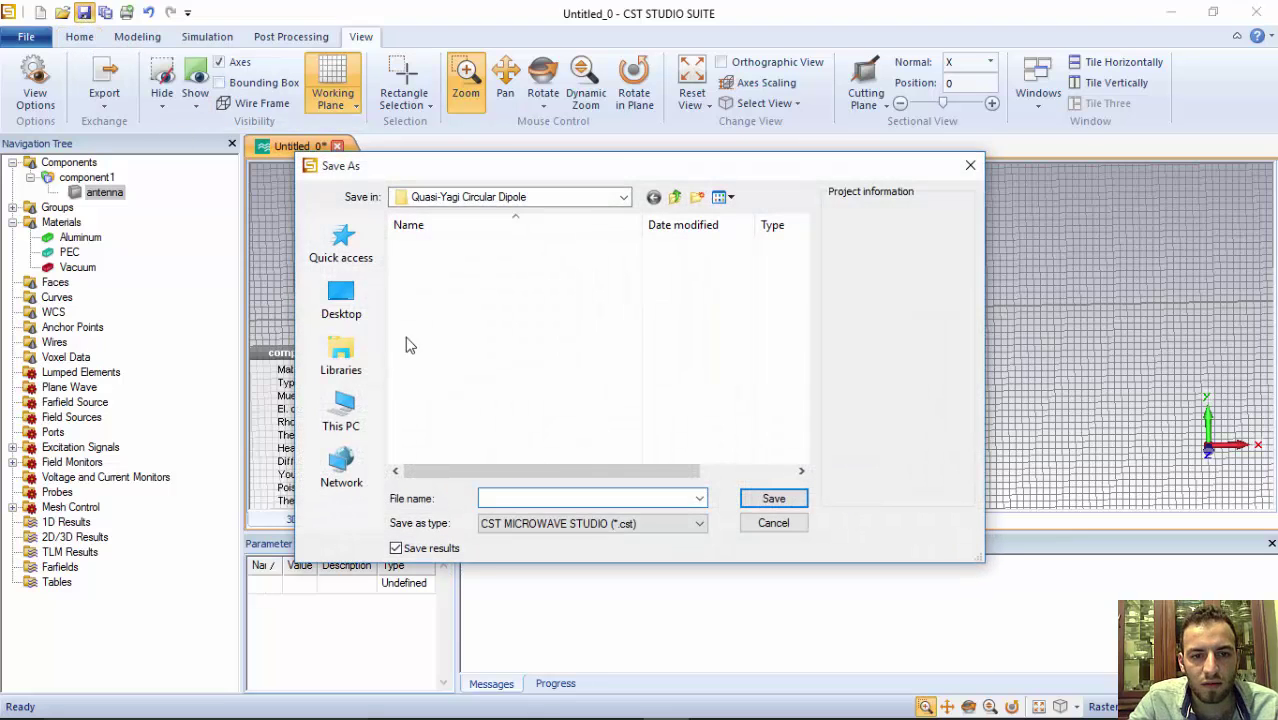
left_click(341, 300)
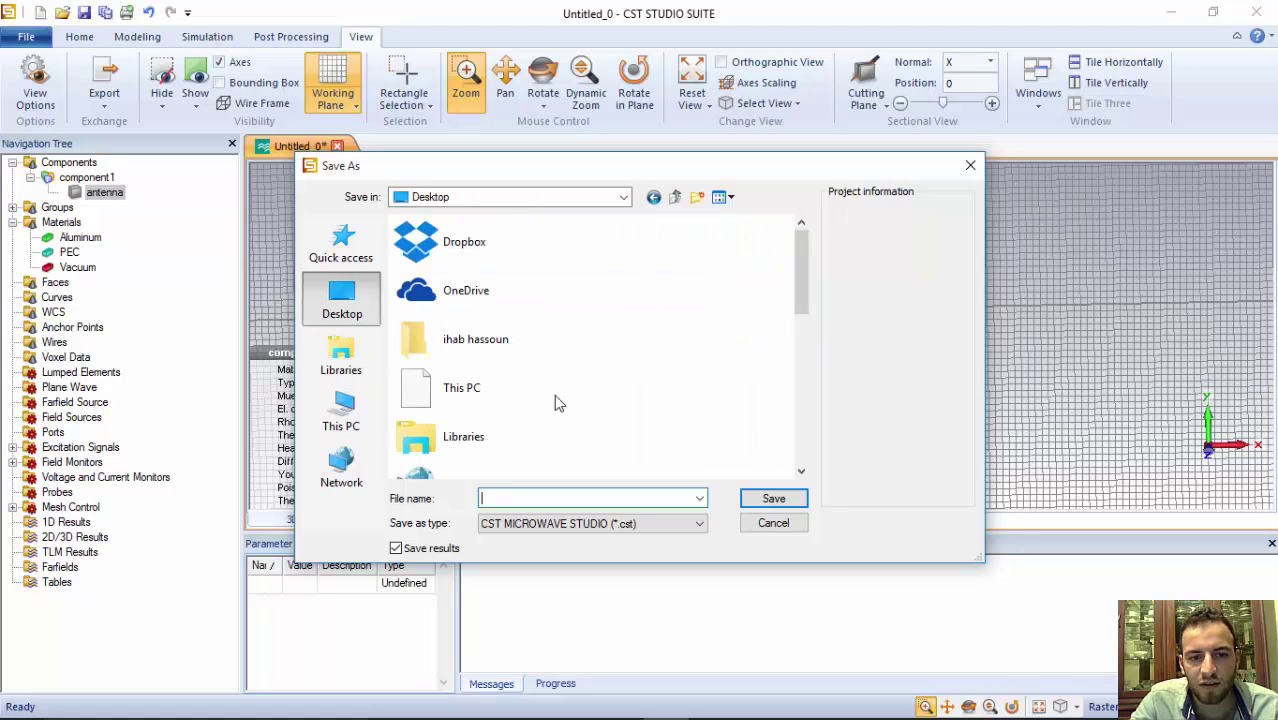
left_click(629, 496)
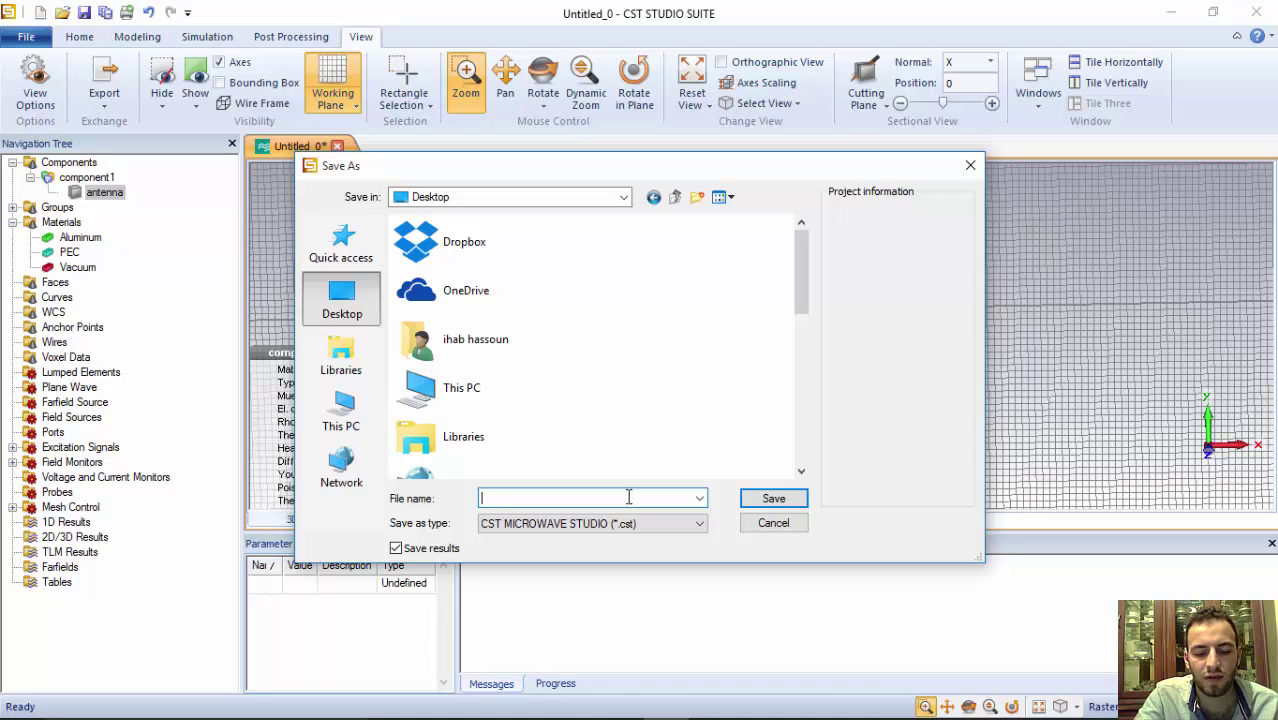
left_click(773, 498)
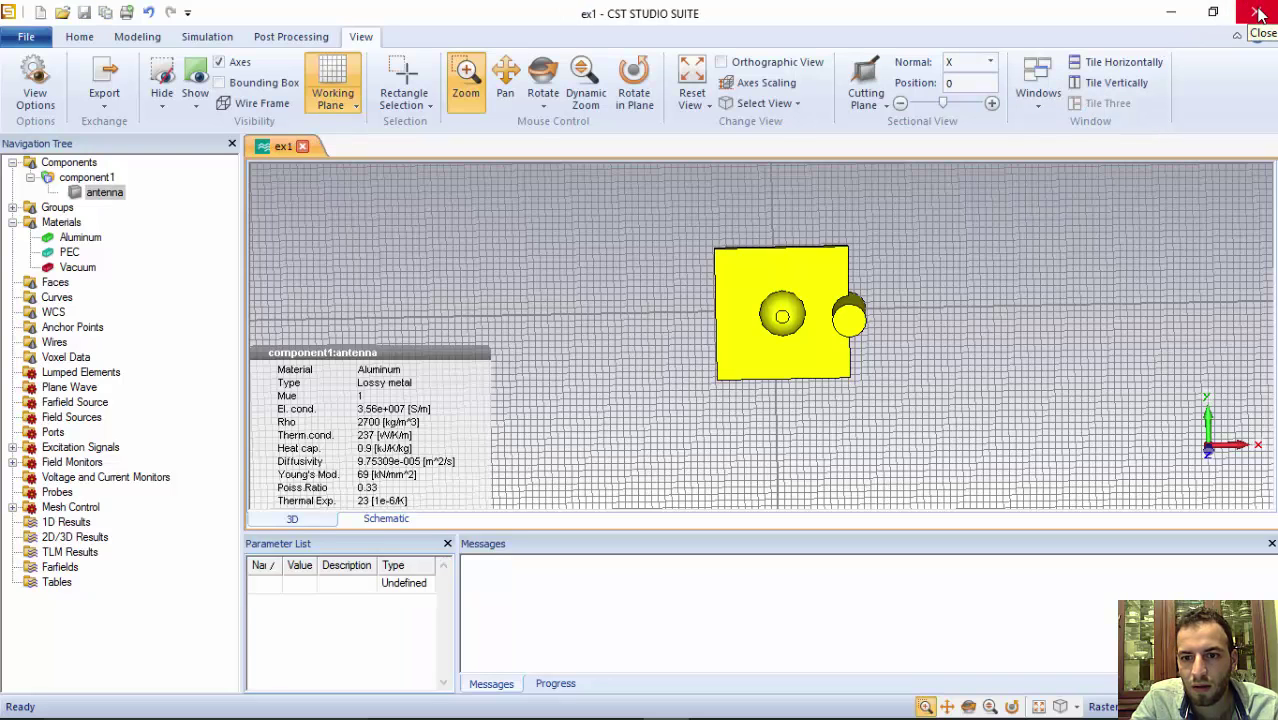
left_click(1257, 12)
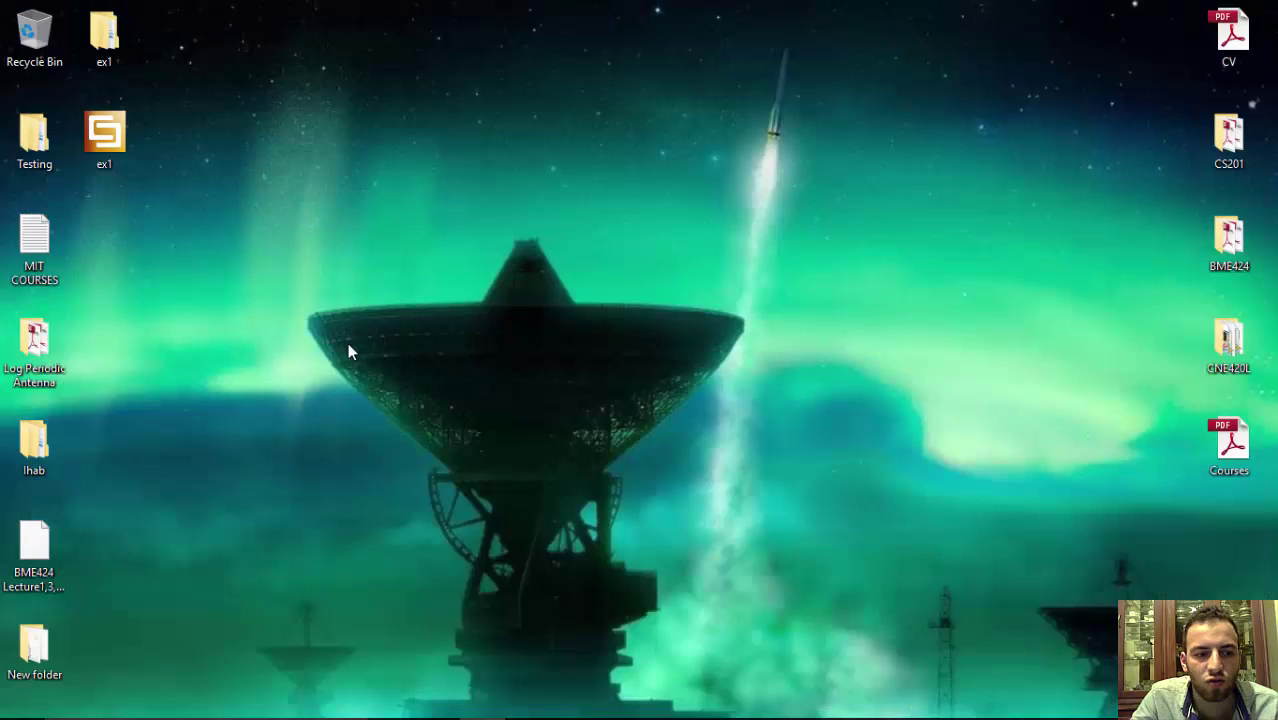
Check the contents of the ex1 folder on the desktop and move the ex1 project file into that folder.
left_click(105, 140)
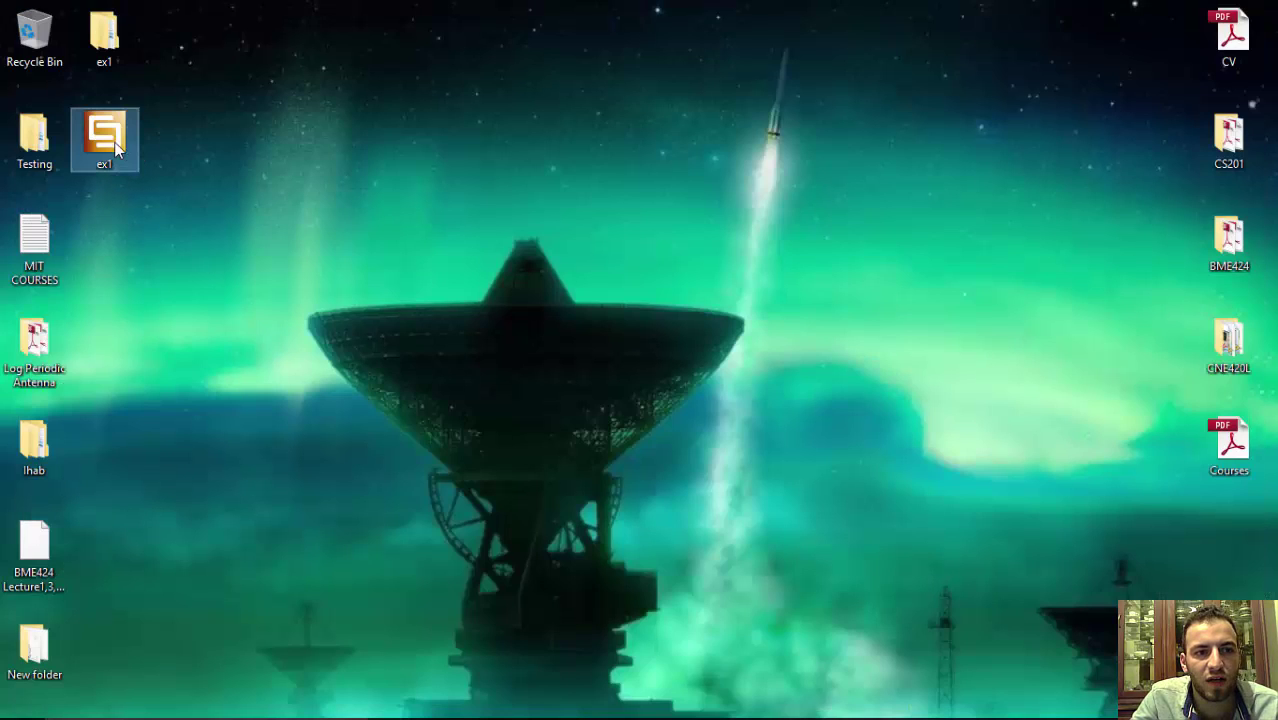
double_click(105, 38)
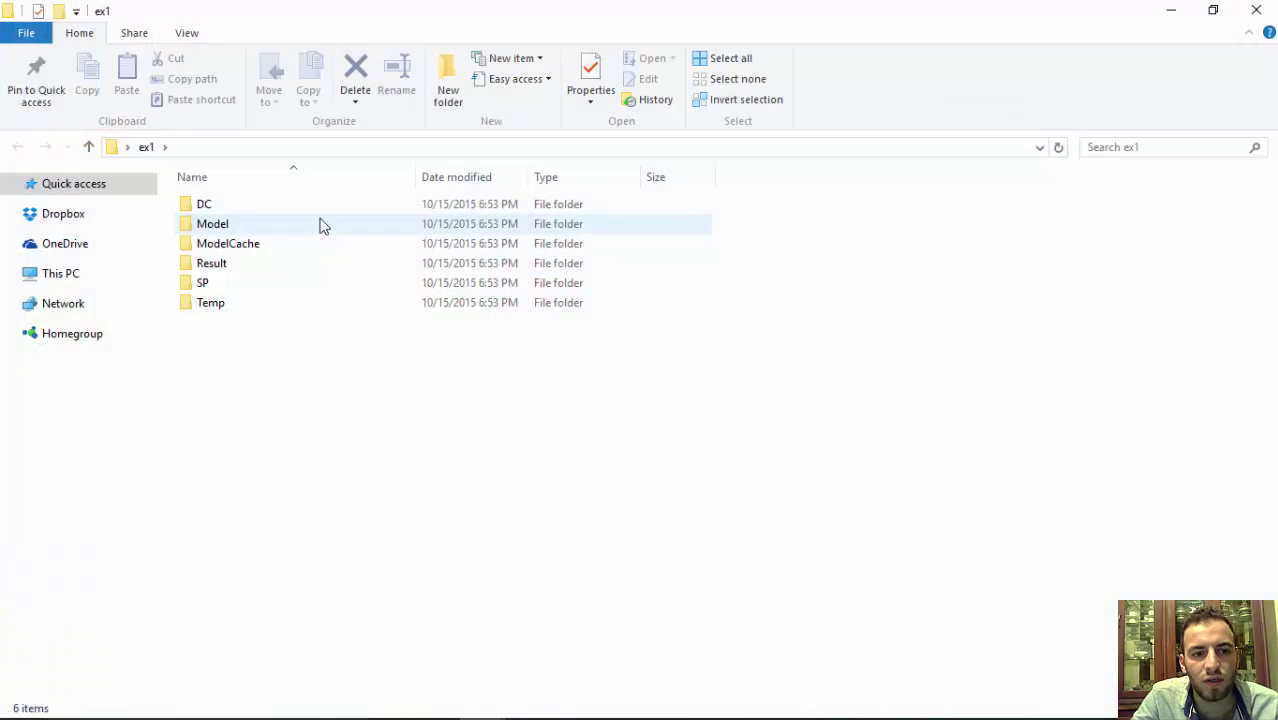
left_click(1256, 11)
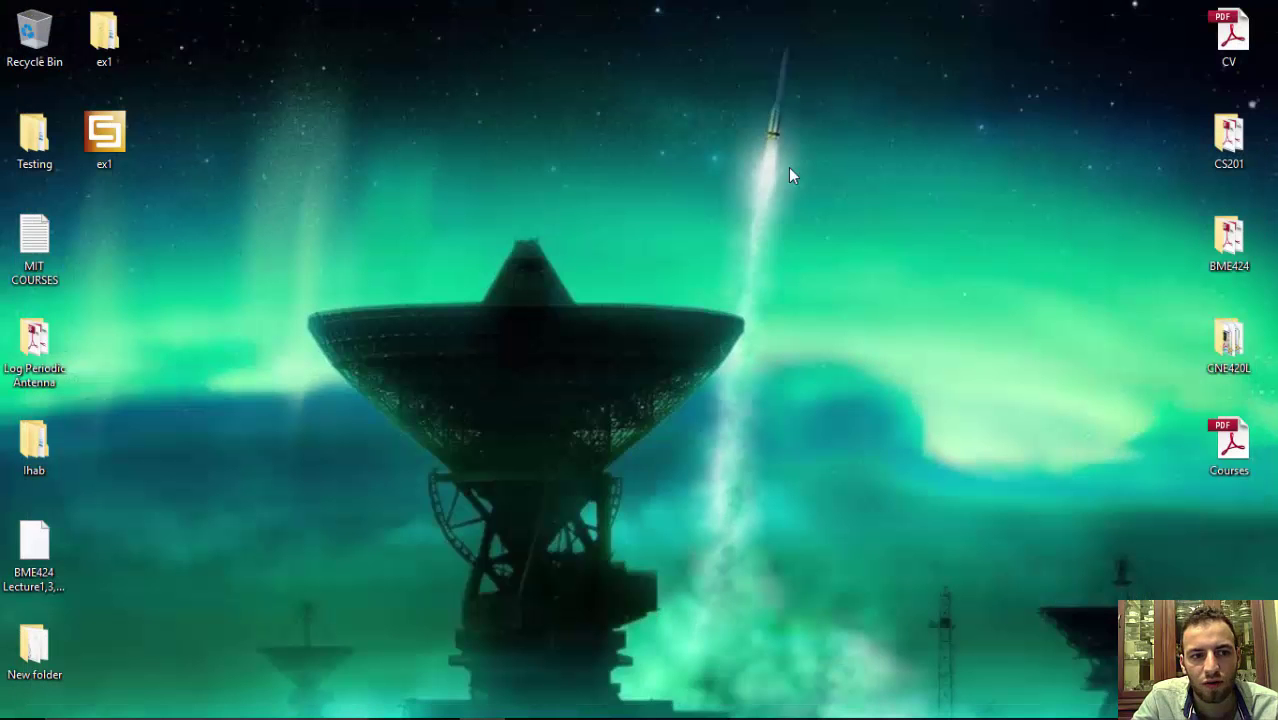
left_click_drag(120, 140, 112, 40)
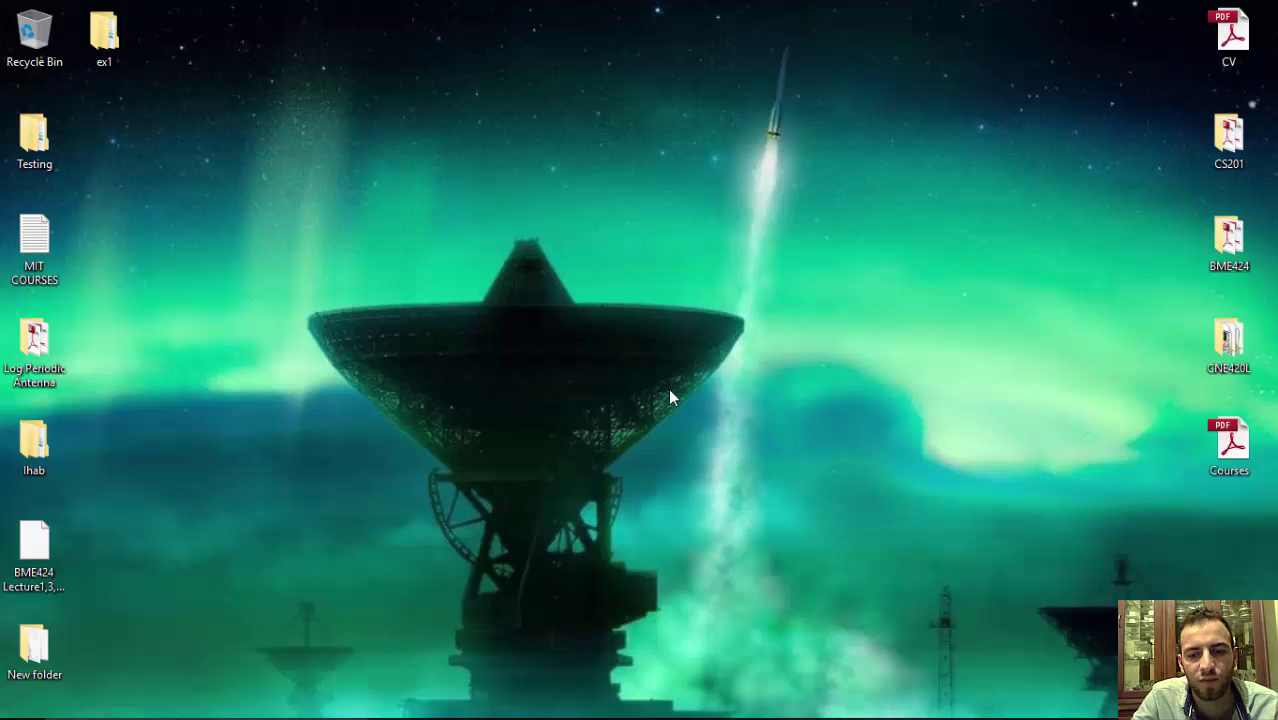